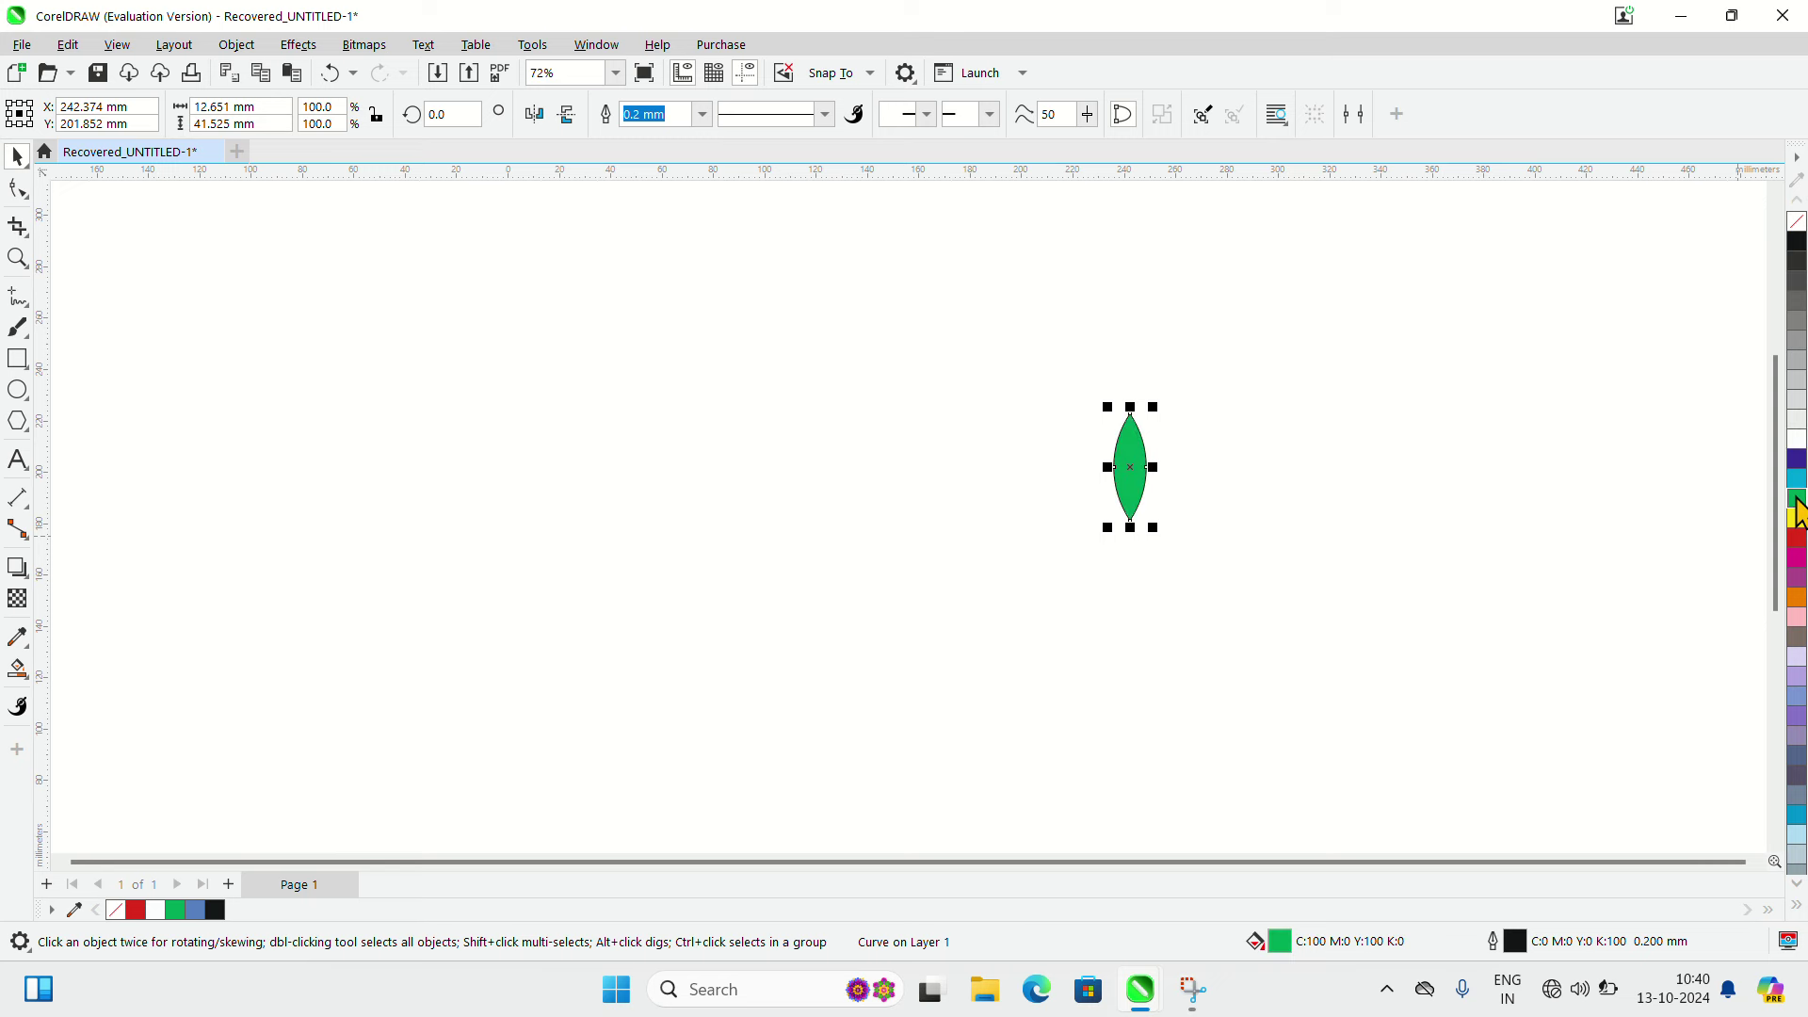
# Give the leaf a green outline and make a white copy of it scaled to 50 %.
pyautogui.rightClick(1794, 499)
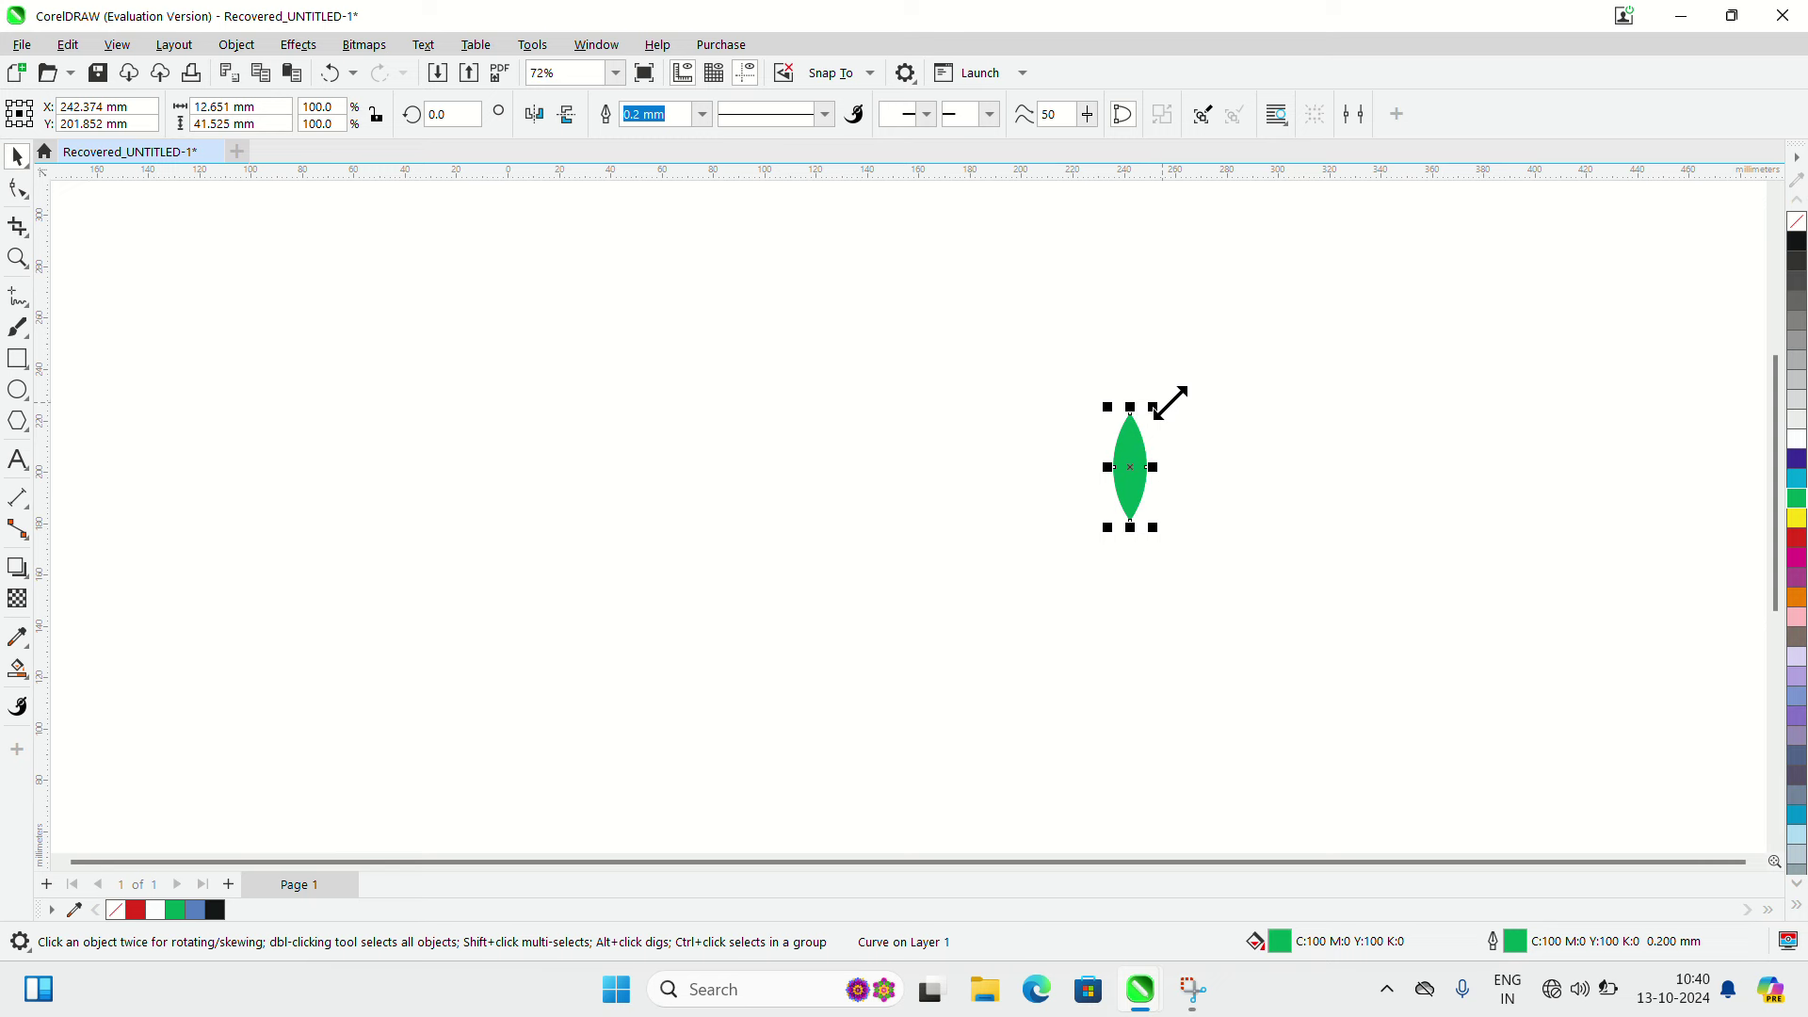
pyautogui.click(1798, 440)
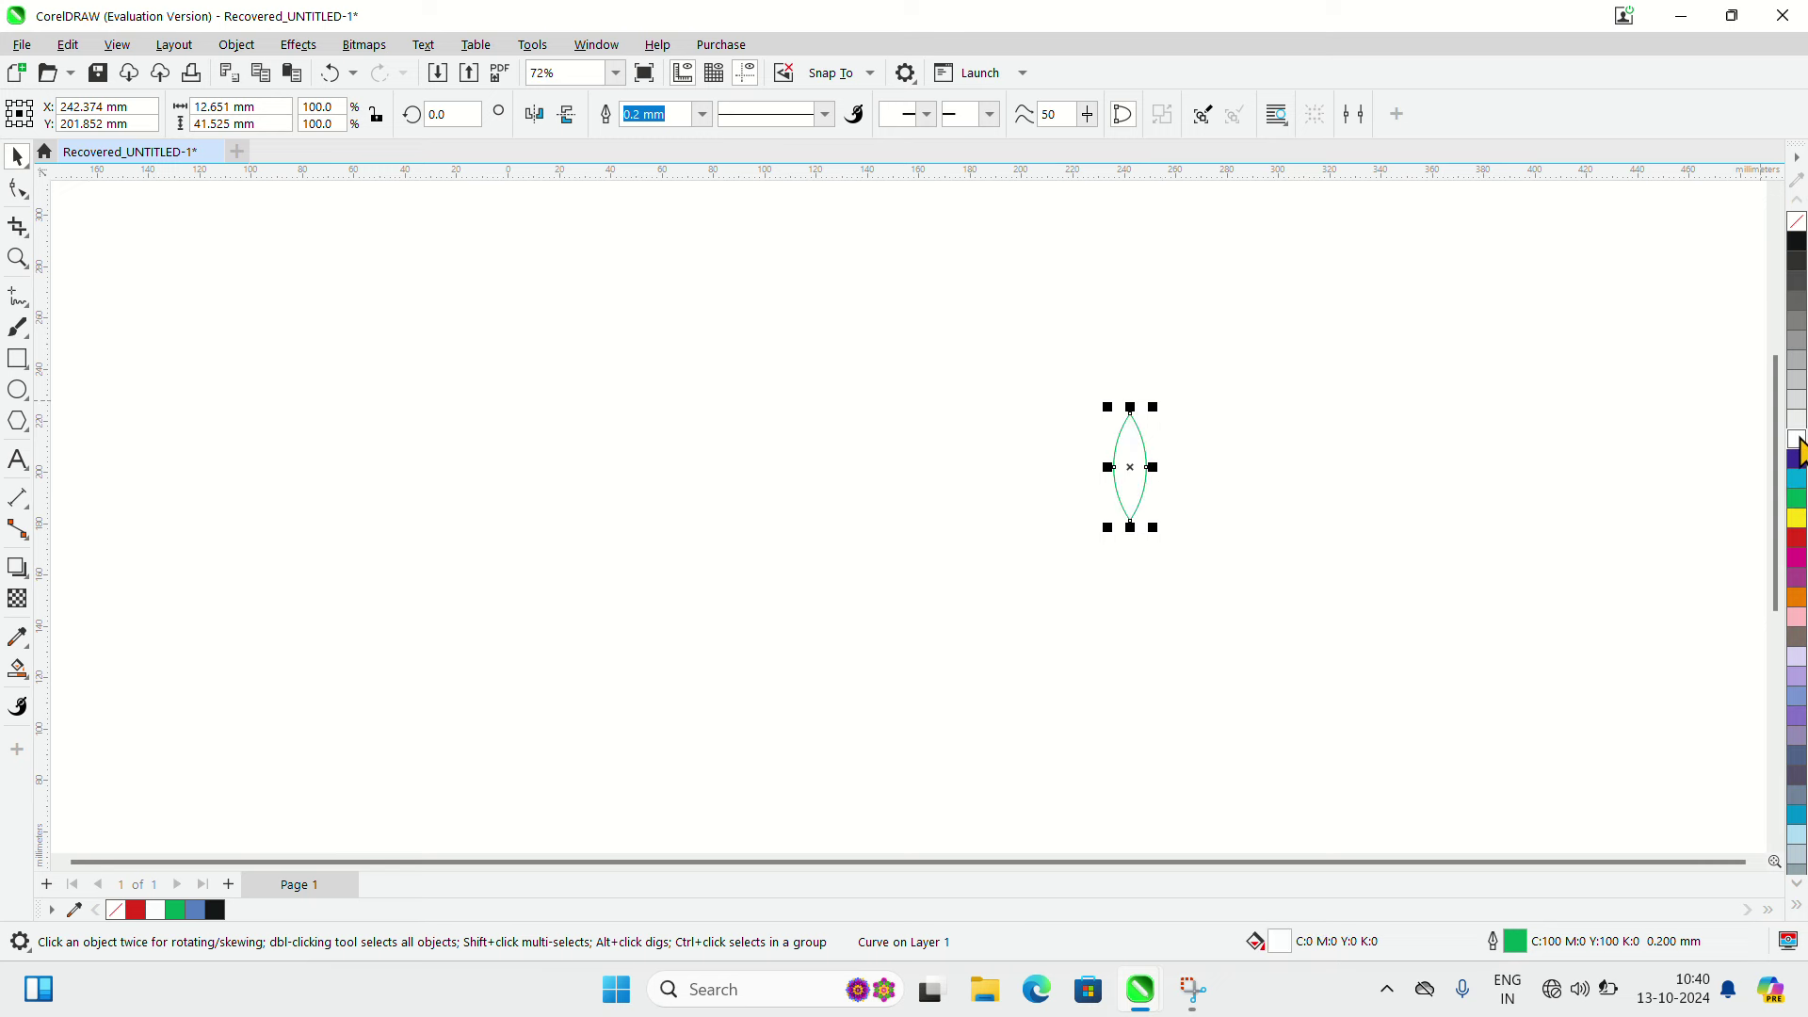
pyautogui.moveTo(1153, 407); pyautogui.dragTo(1154, 454)
pyautogui.scroll(3, 1154, 455)
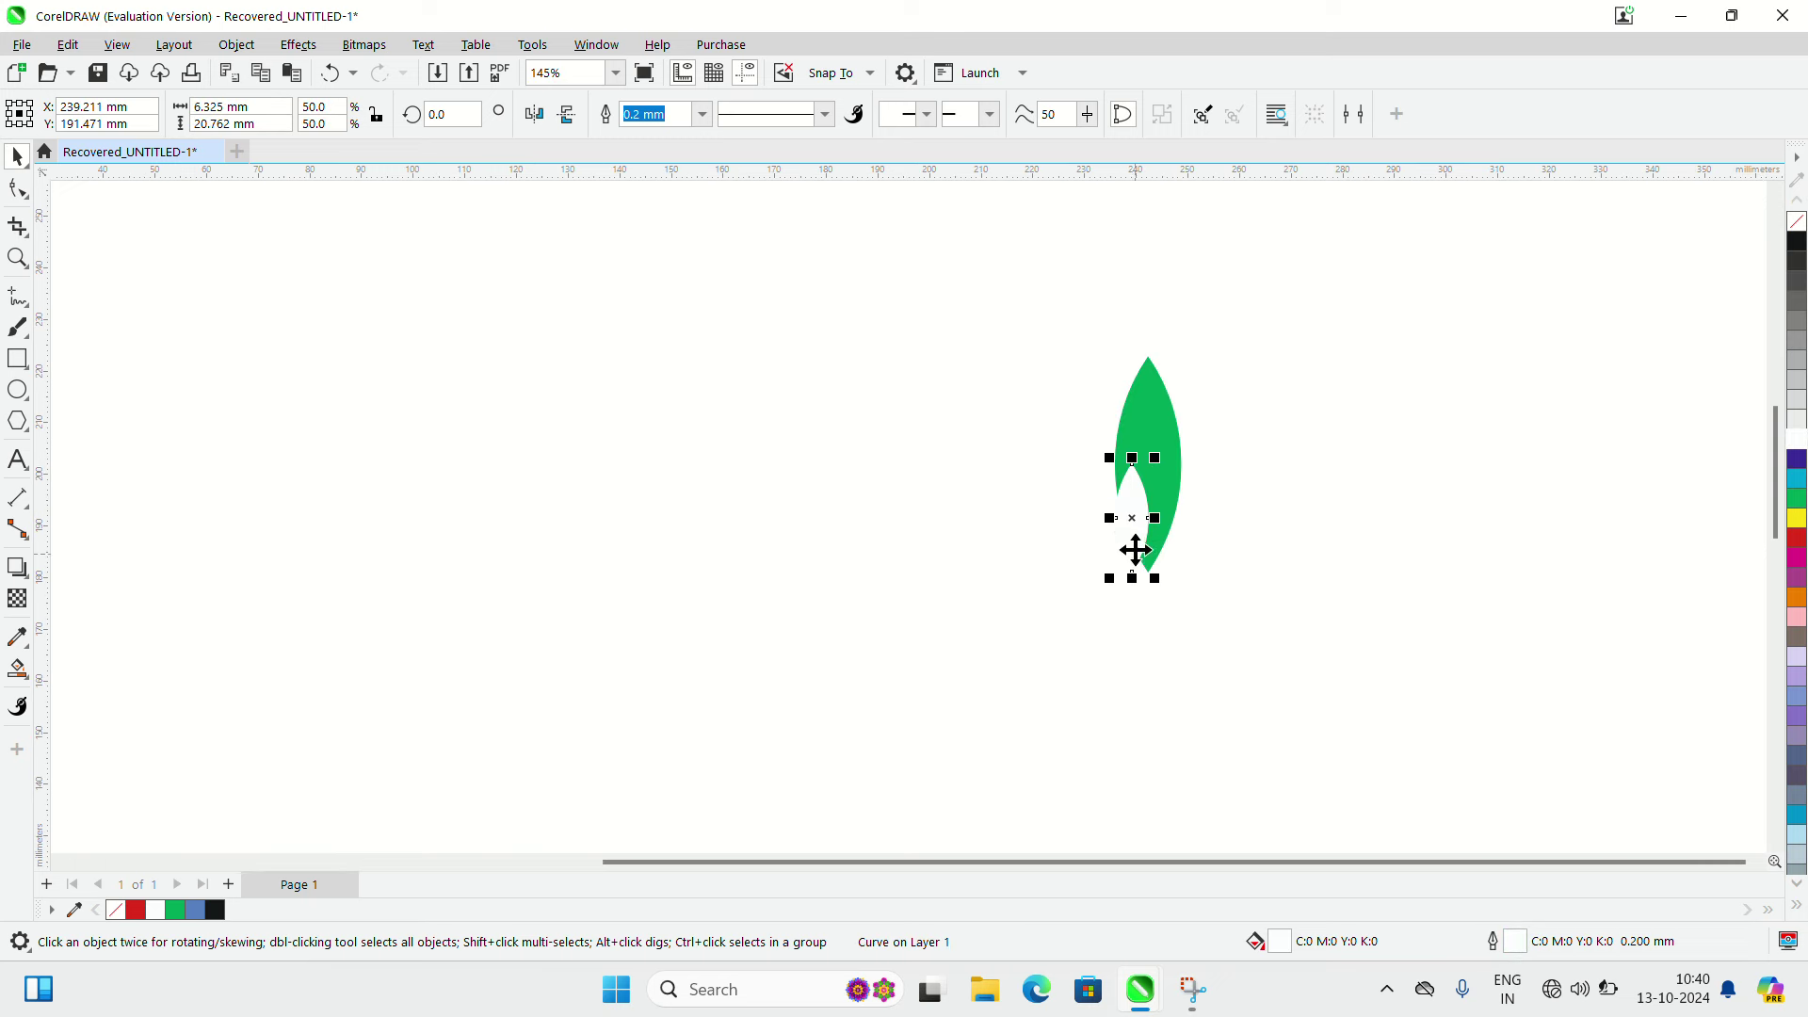
# Move the small white leaf inside the green leaf so that their bottom tips coincide.
pyautogui.scroll(3, 1133, 564)
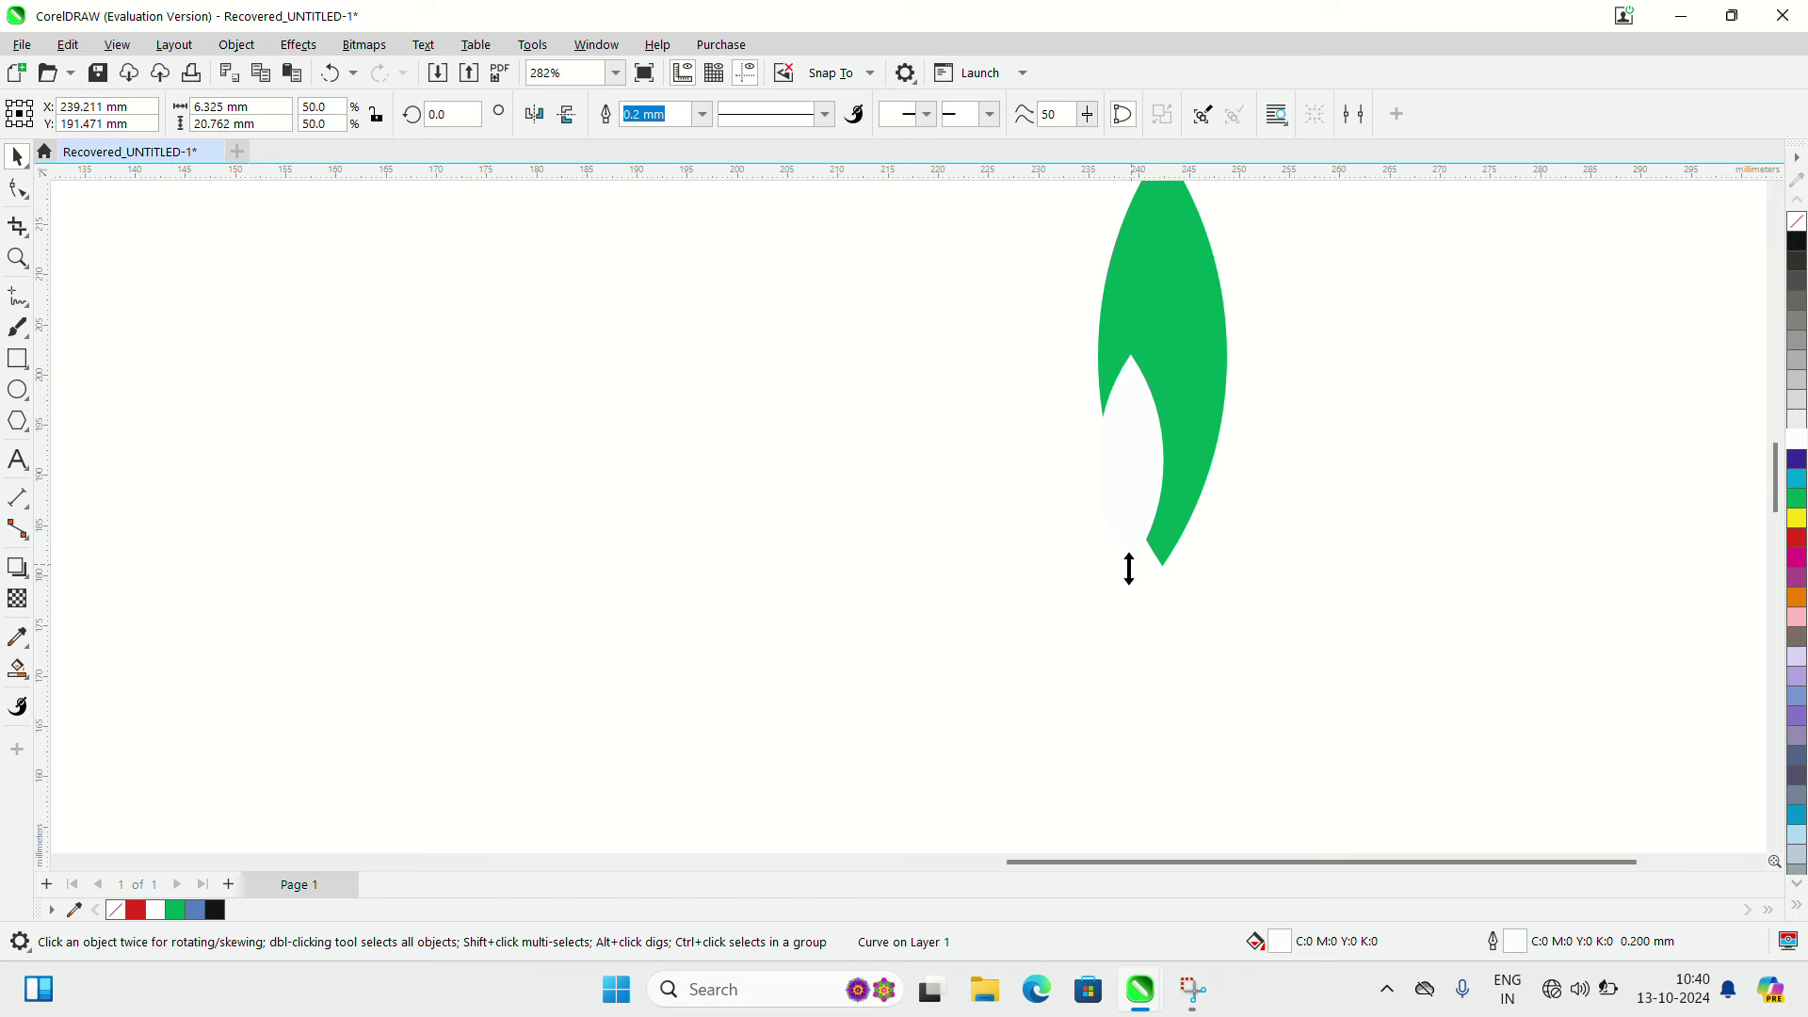
pyautogui.moveTo(1128, 561); pyautogui.dragTo(1156, 558)
pyautogui.scroll(-4, 1134, 569)
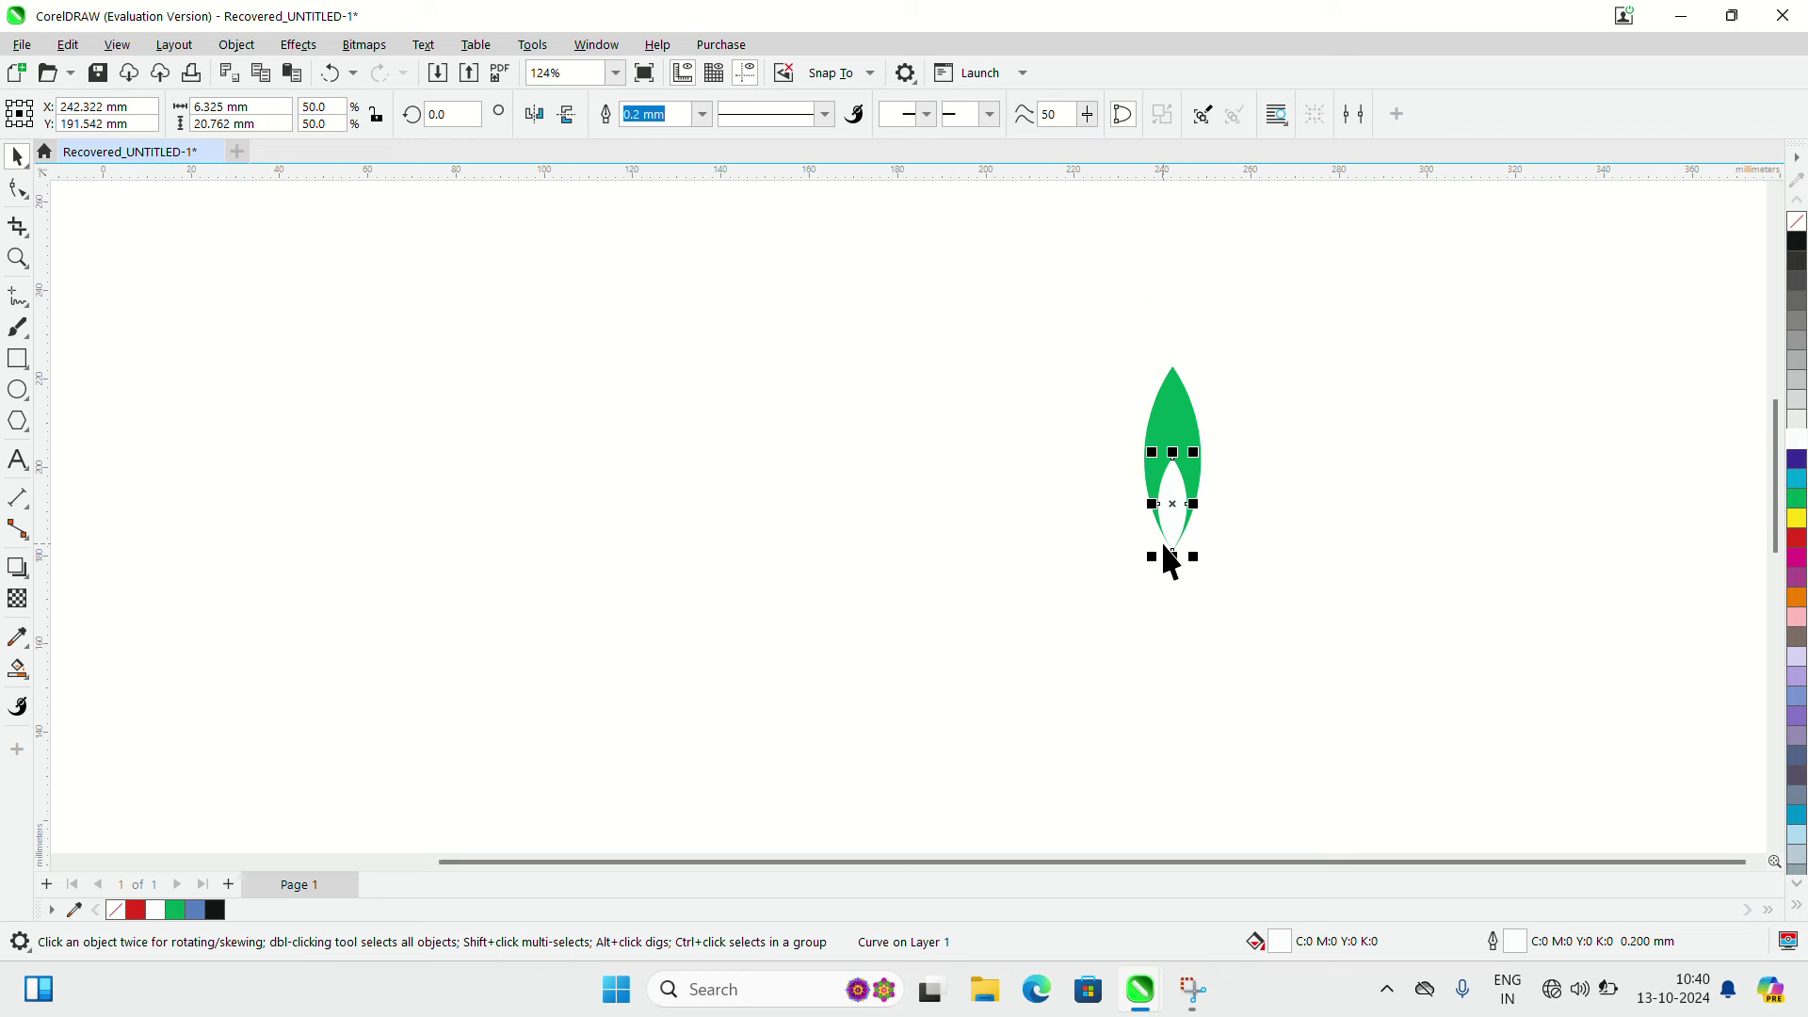
pyautogui.scroll(1, 1167, 560)
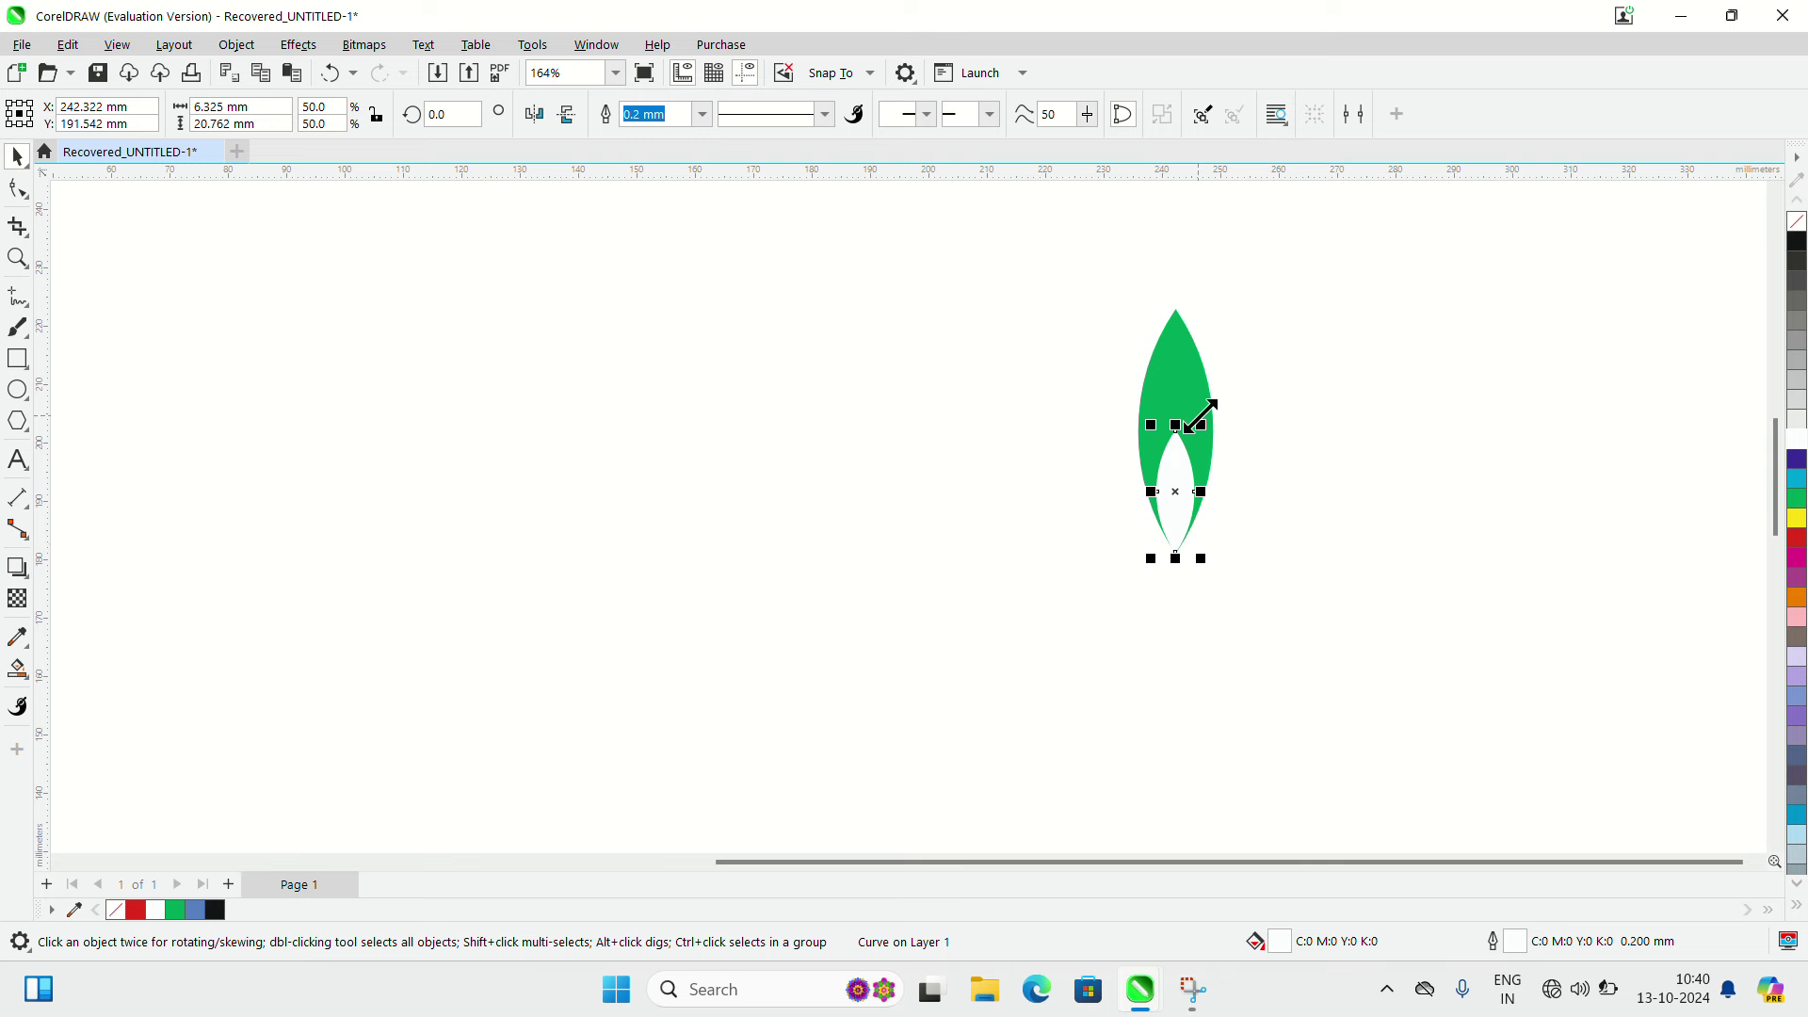
pyautogui.click(1283, 421)
pyautogui.click(1194, 433)
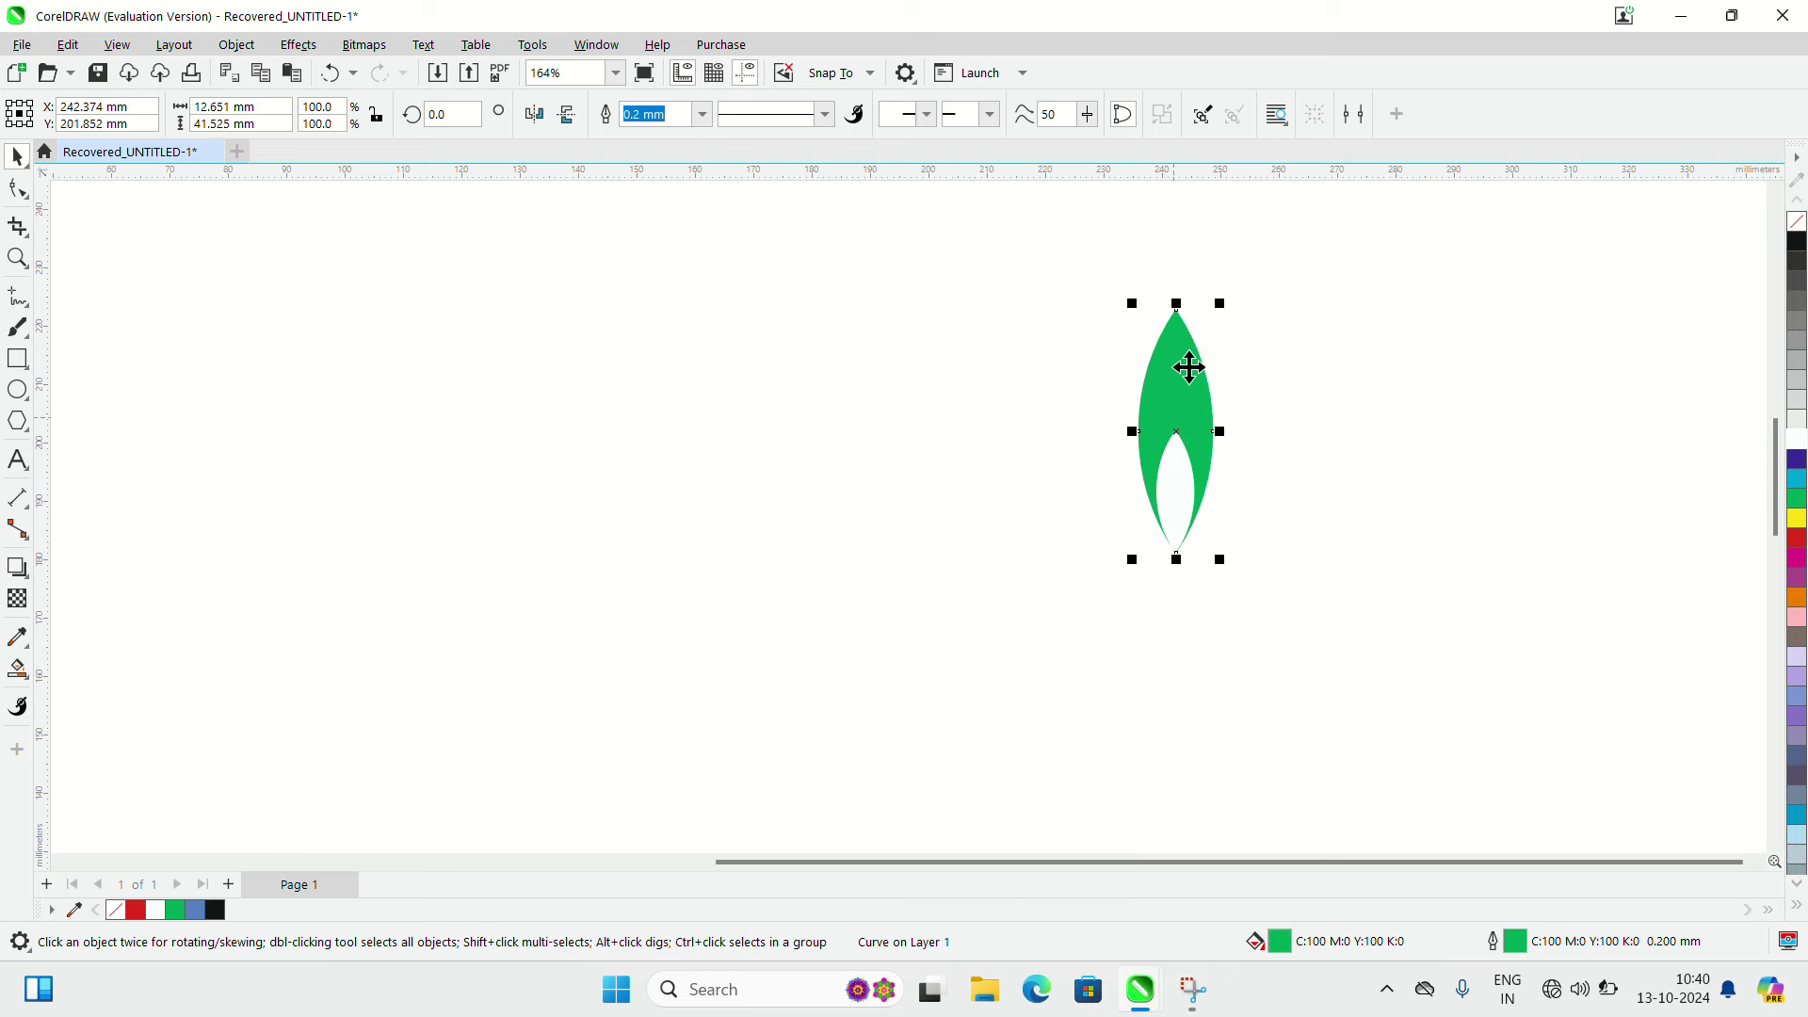
pyautogui.click(1177, 421)
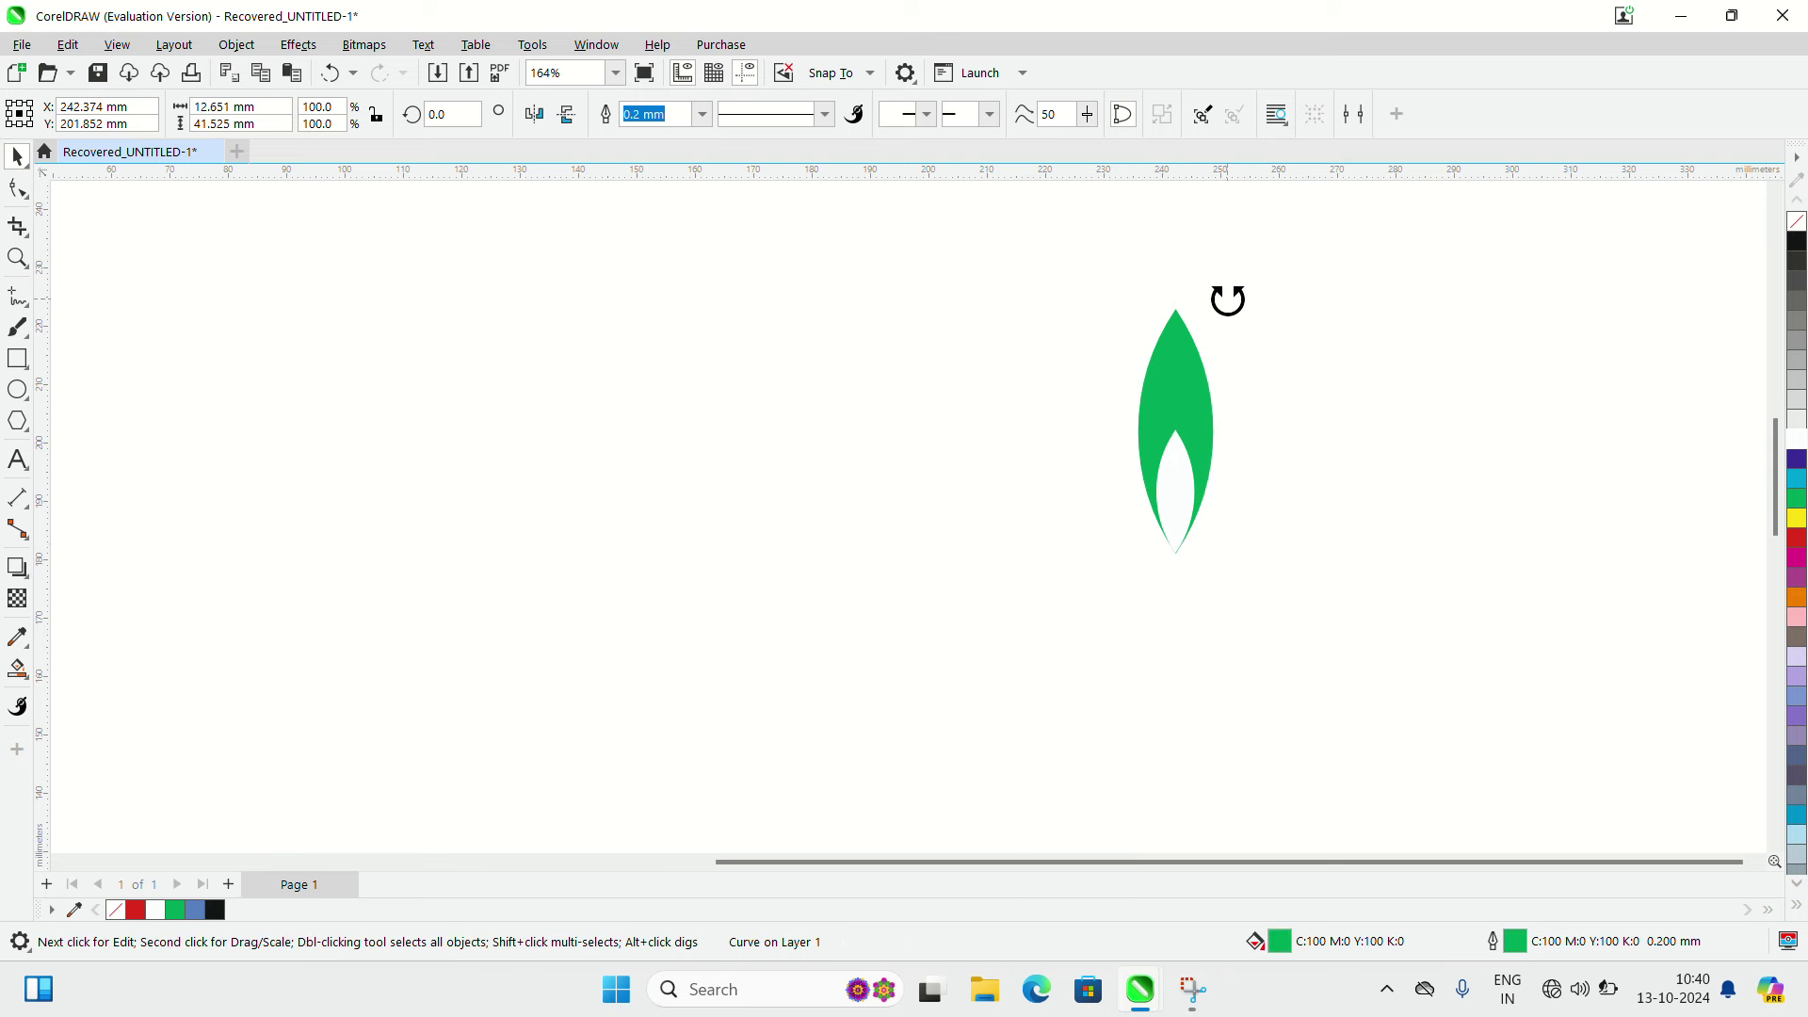
pyautogui.moveTo(1227, 300); pyautogui.dragTo(1319, 373)
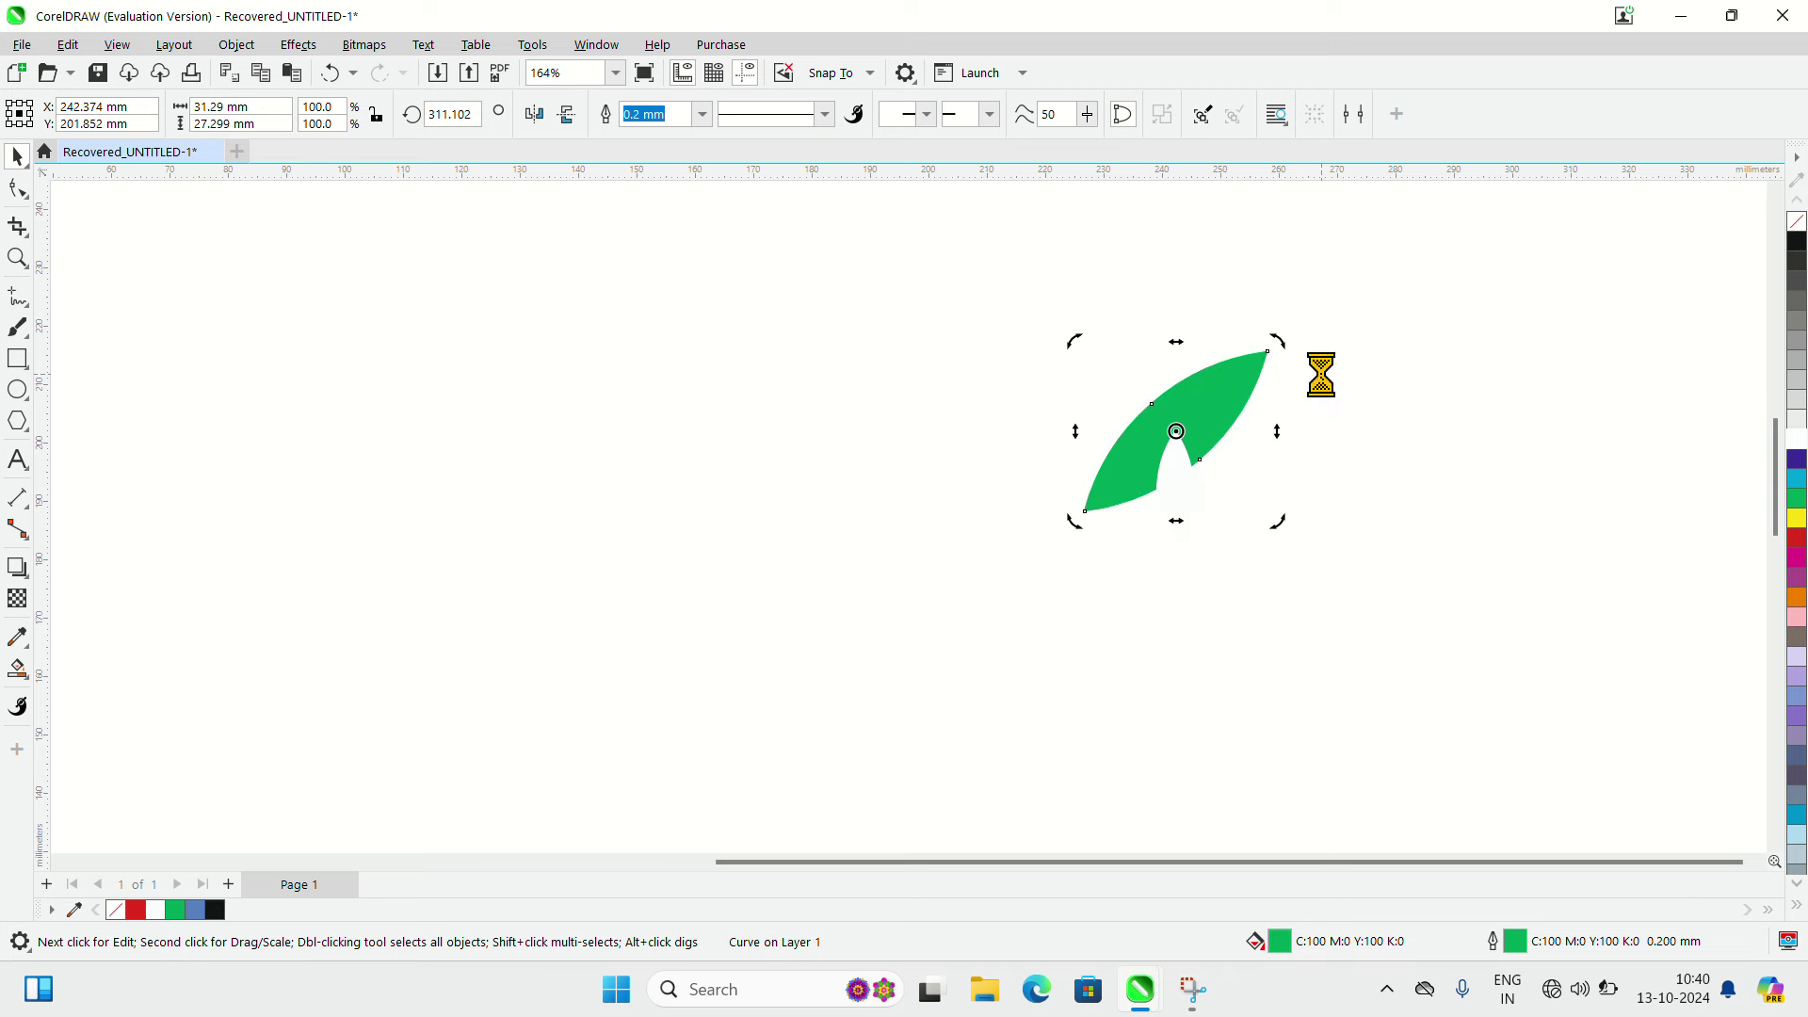
pyautogui.hotkey('ctrl', 'z')
# Group the green leaf with the white leaf inside it.
pyautogui.moveTo(1056, 287); pyautogui.dragTo(1356, 581)
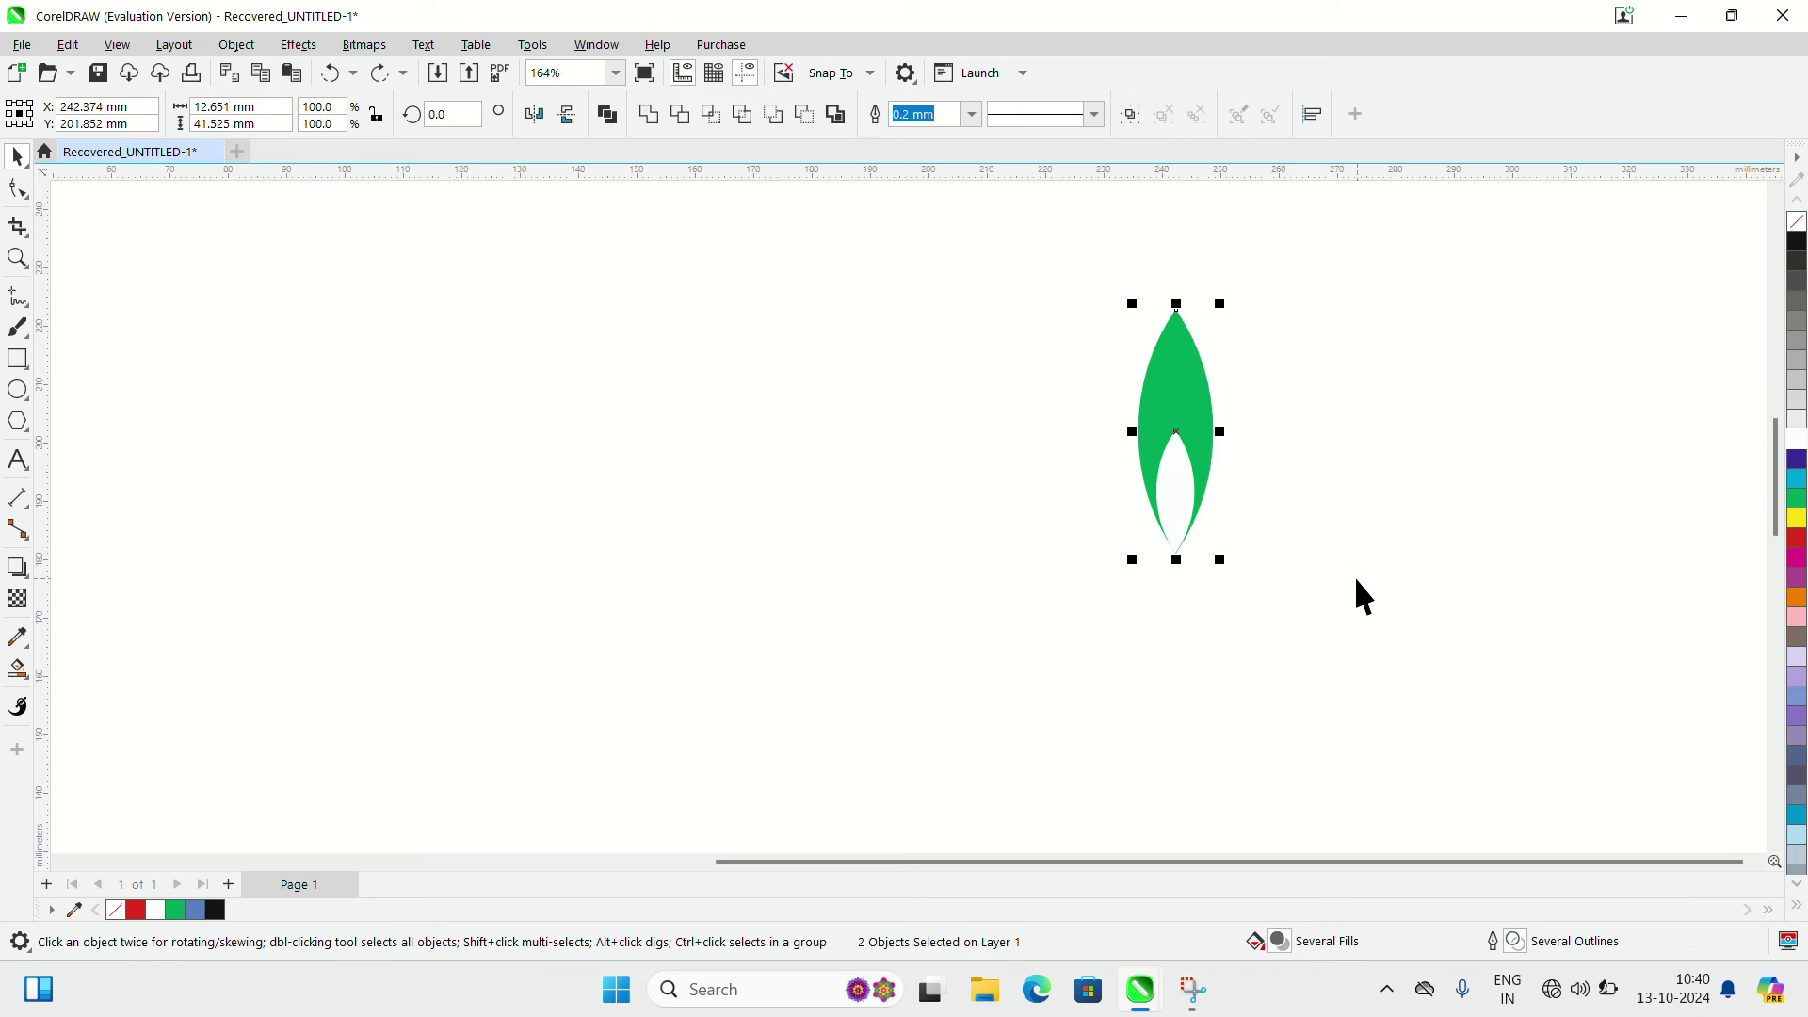
pyautogui.click(237, 46)
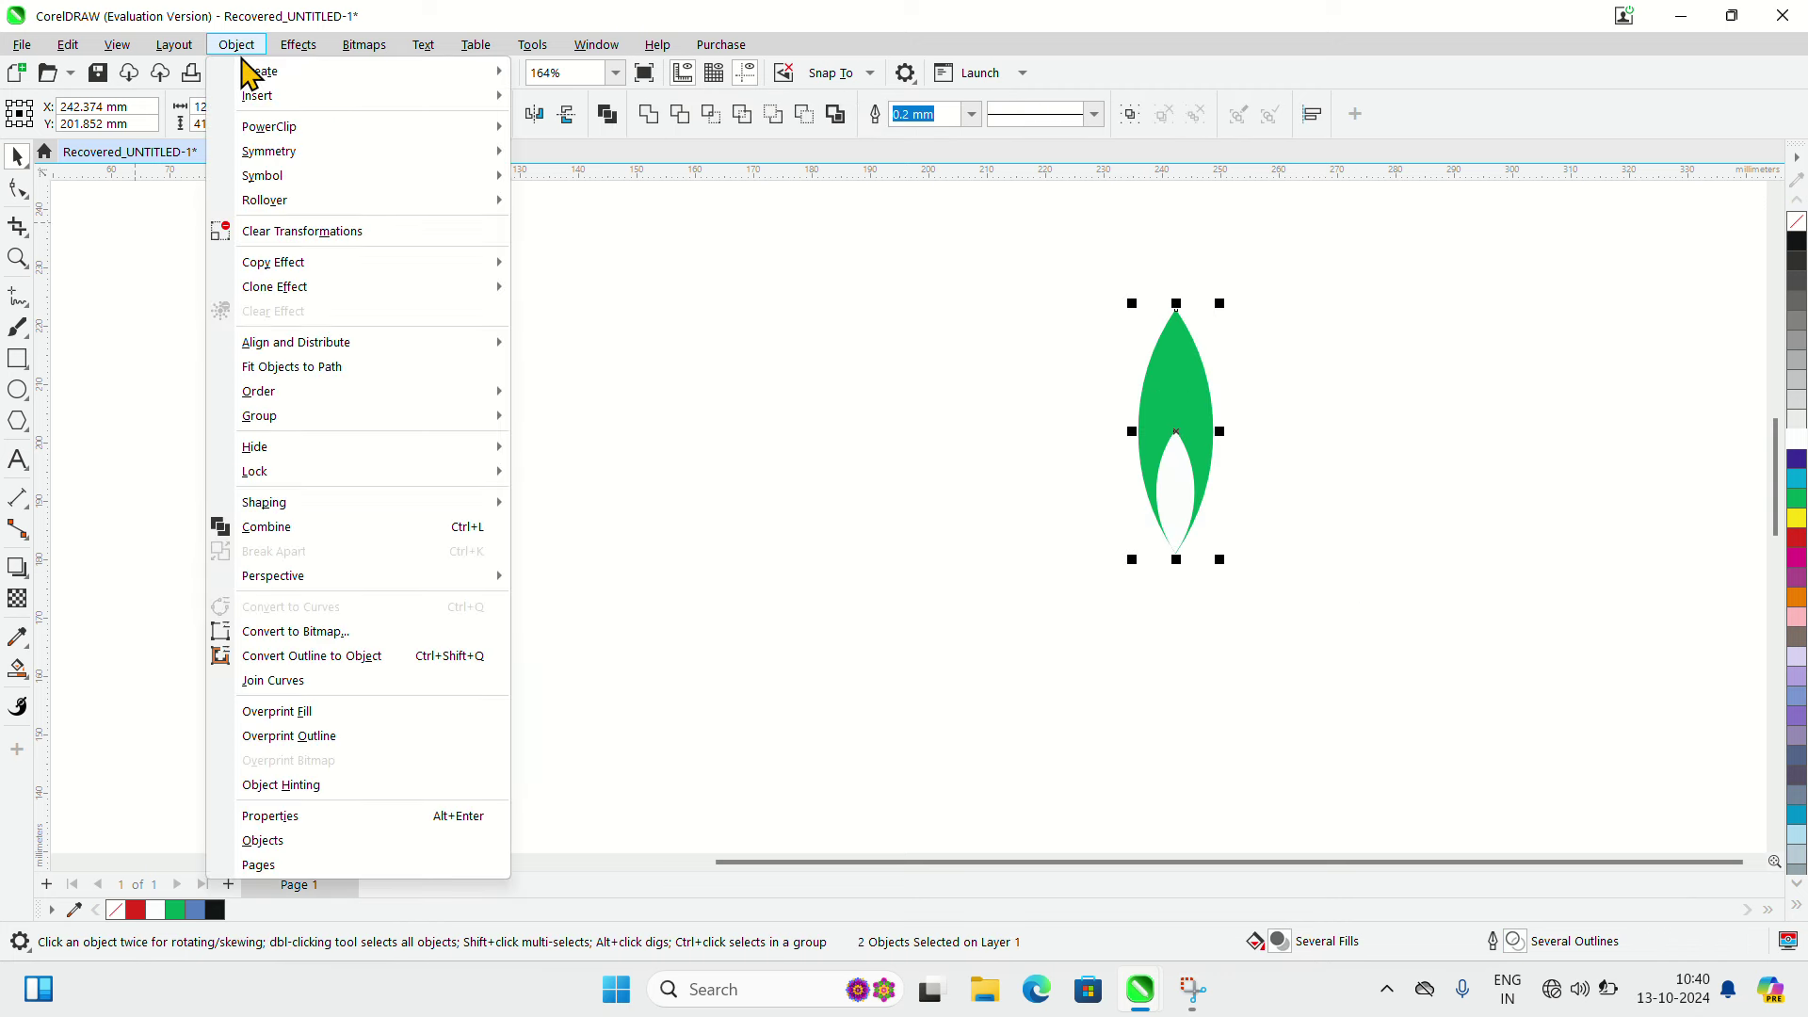
pyautogui.moveTo(283, 415)
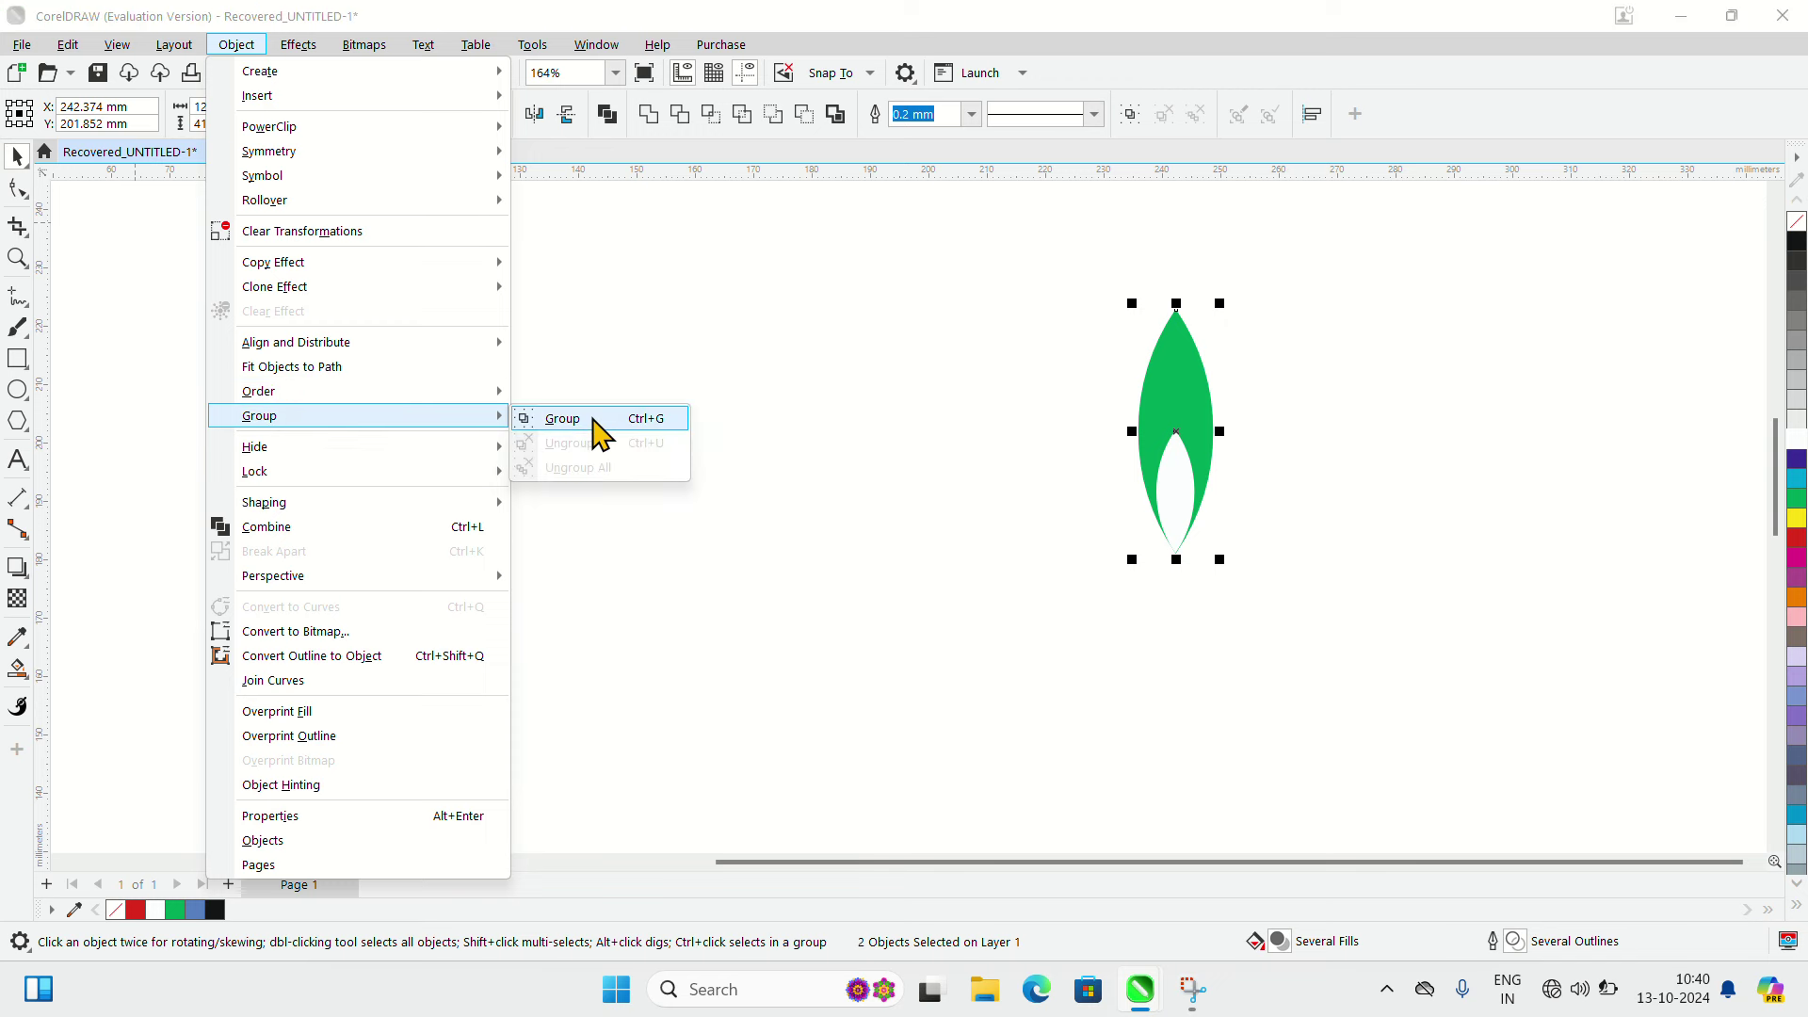
pyautogui.click(591, 416)
# Rotate the leaf group clockwise to an angle of about 318.7°.
pyautogui.click(1174, 423)
pyautogui.moveTo(1215, 291); pyautogui.dragTo(1261, 382)
pyautogui.moveTo(1026, 294); pyautogui.dragTo(1061, 331)
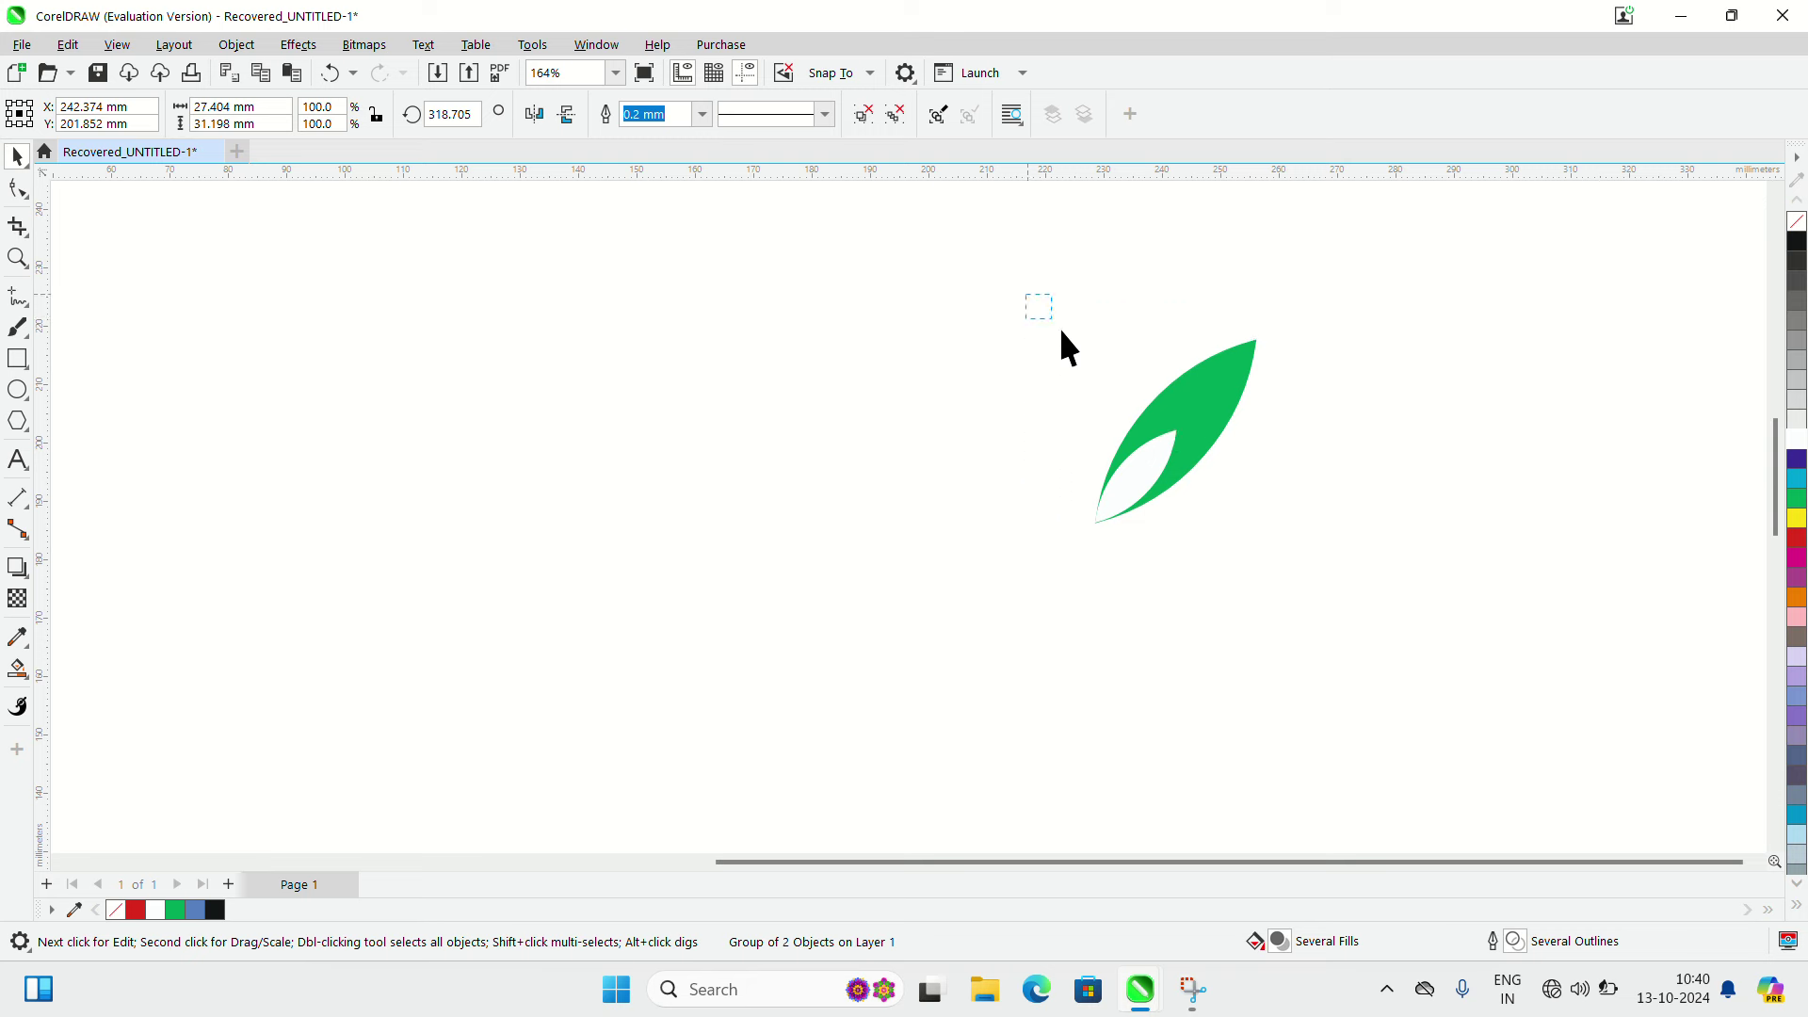
pyautogui.moveTo(1268, 544); pyautogui.dragTo(1267, 544)
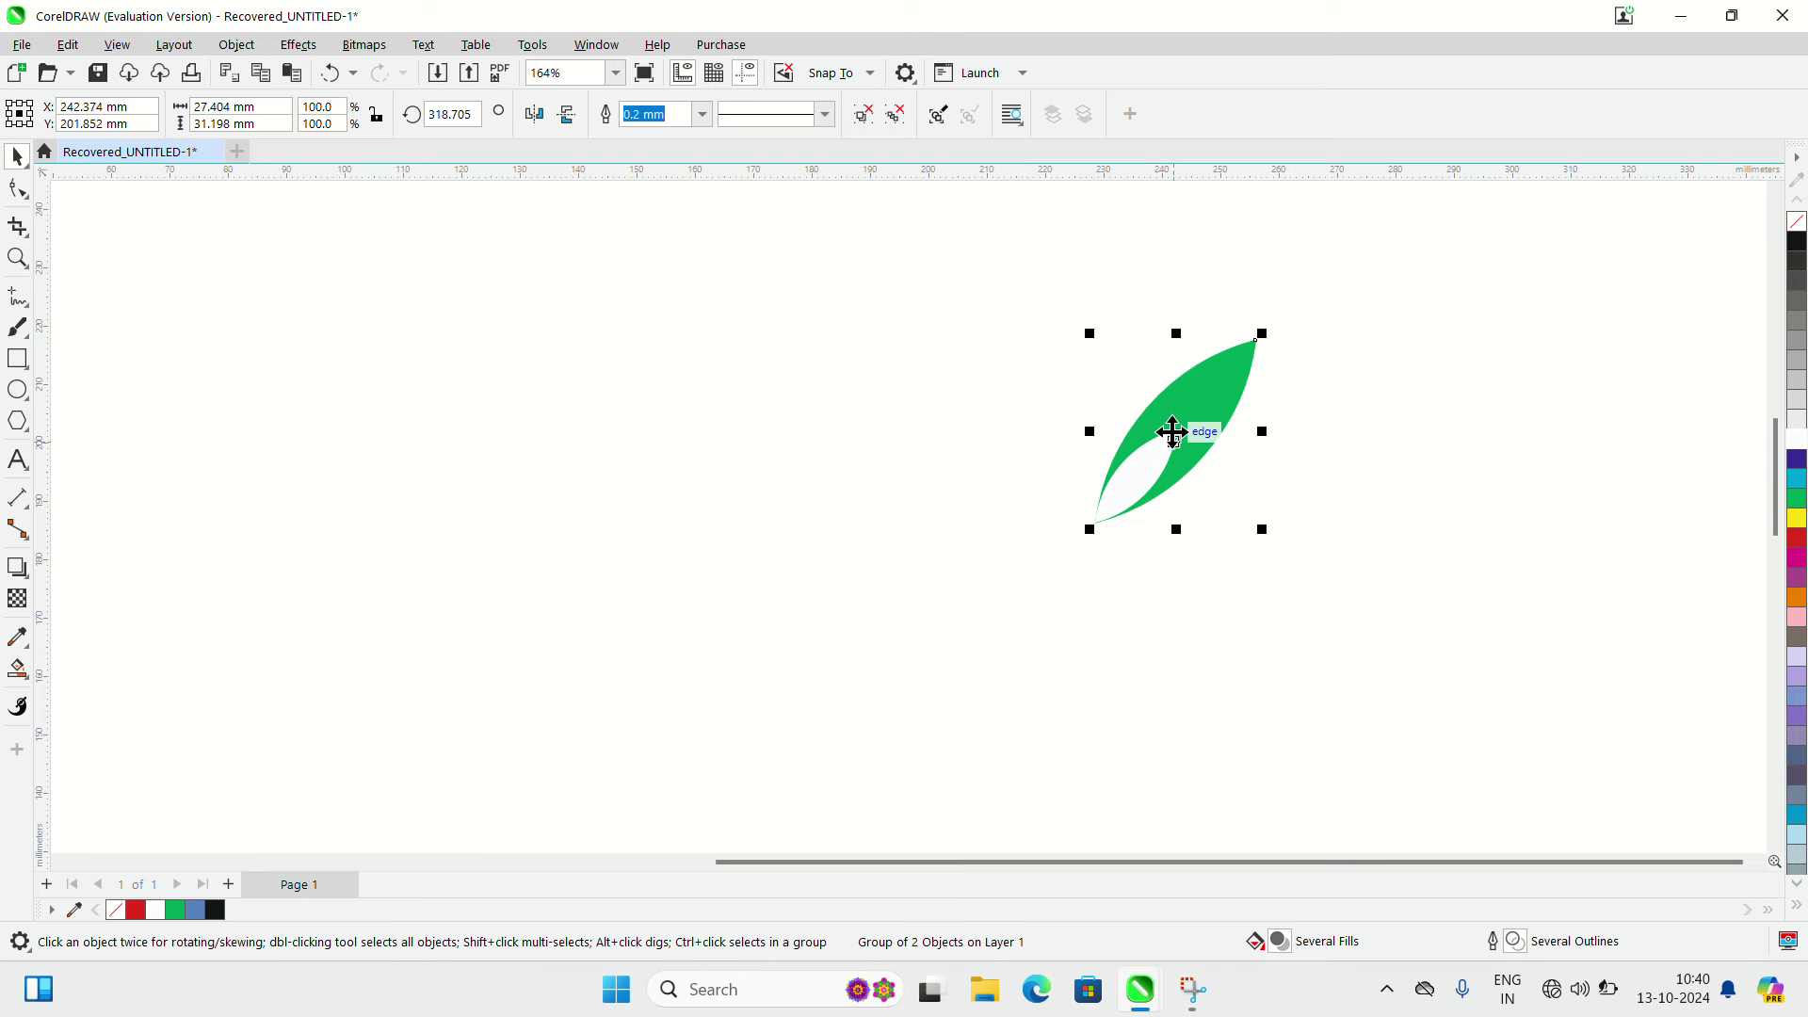
# Create a horizontally mirrored copy of the leaf group on its left side, with the two bottom tips meeting.
pyautogui.rightClick(1172, 432)
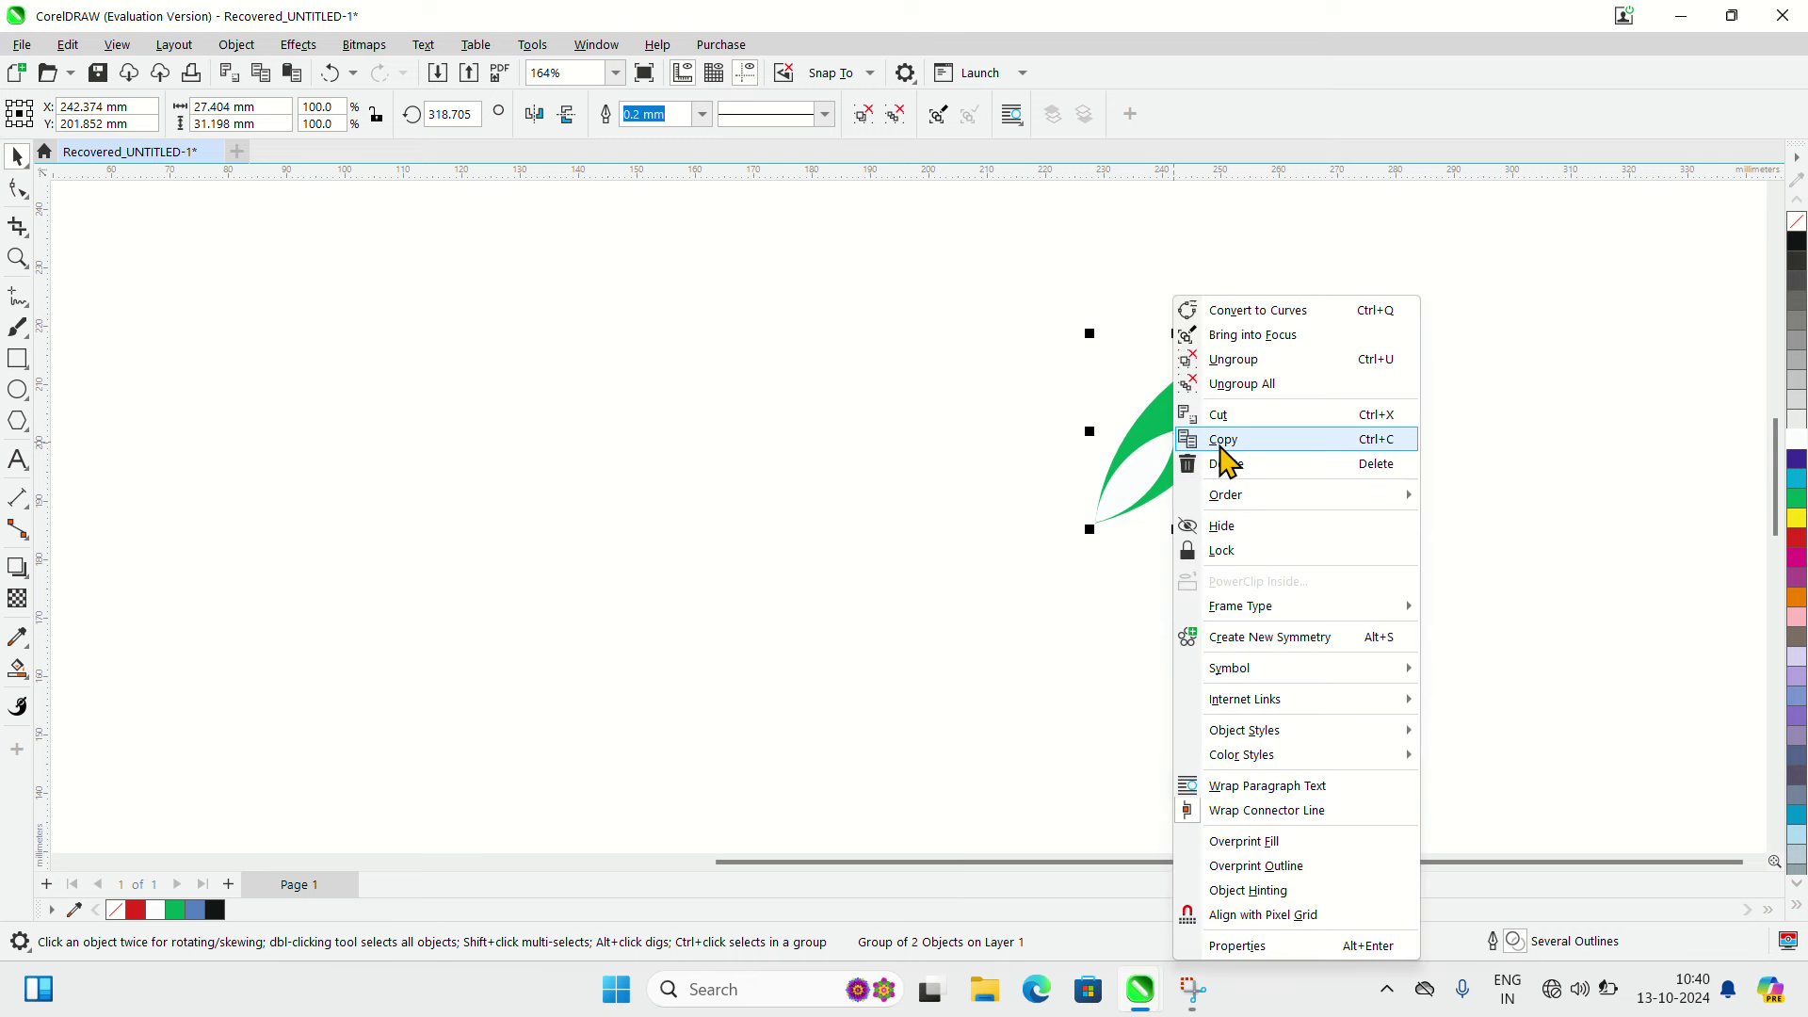
pyautogui.click(1219, 441)
pyautogui.rightClick(1202, 433)
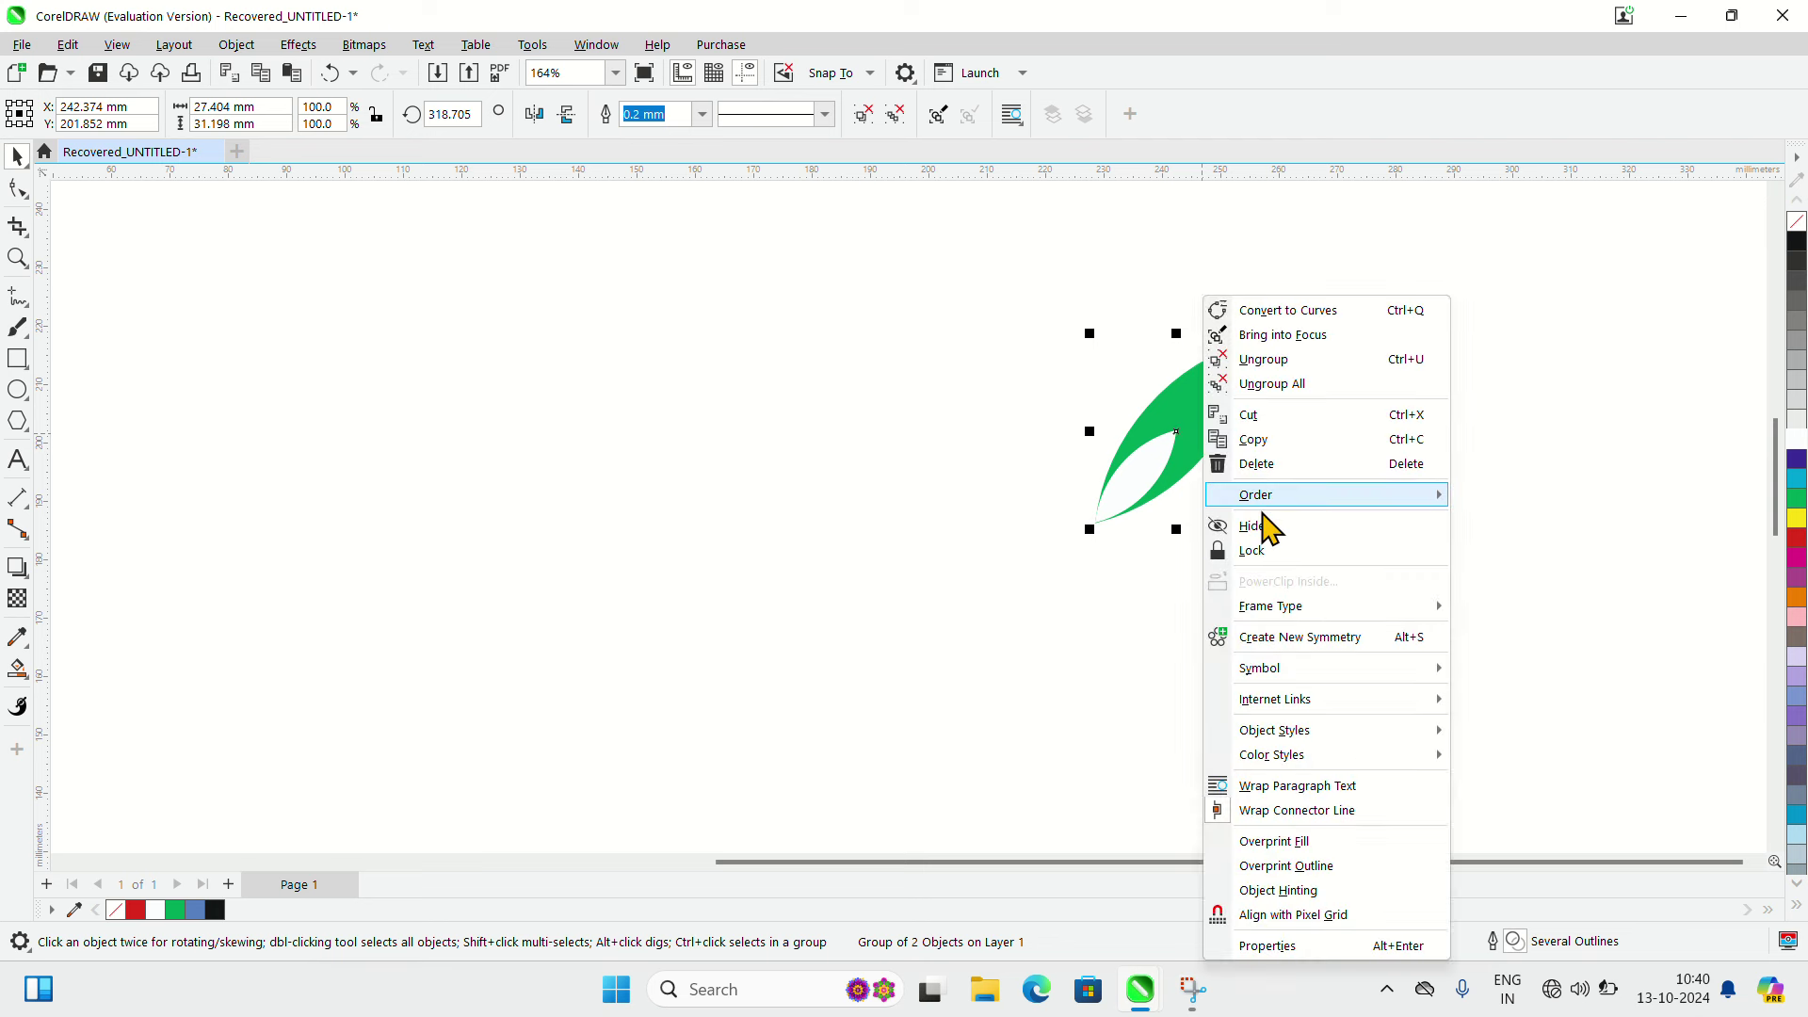
pyautogui.moveTo(1259, 499)
pyautogui.click(1115, 522)
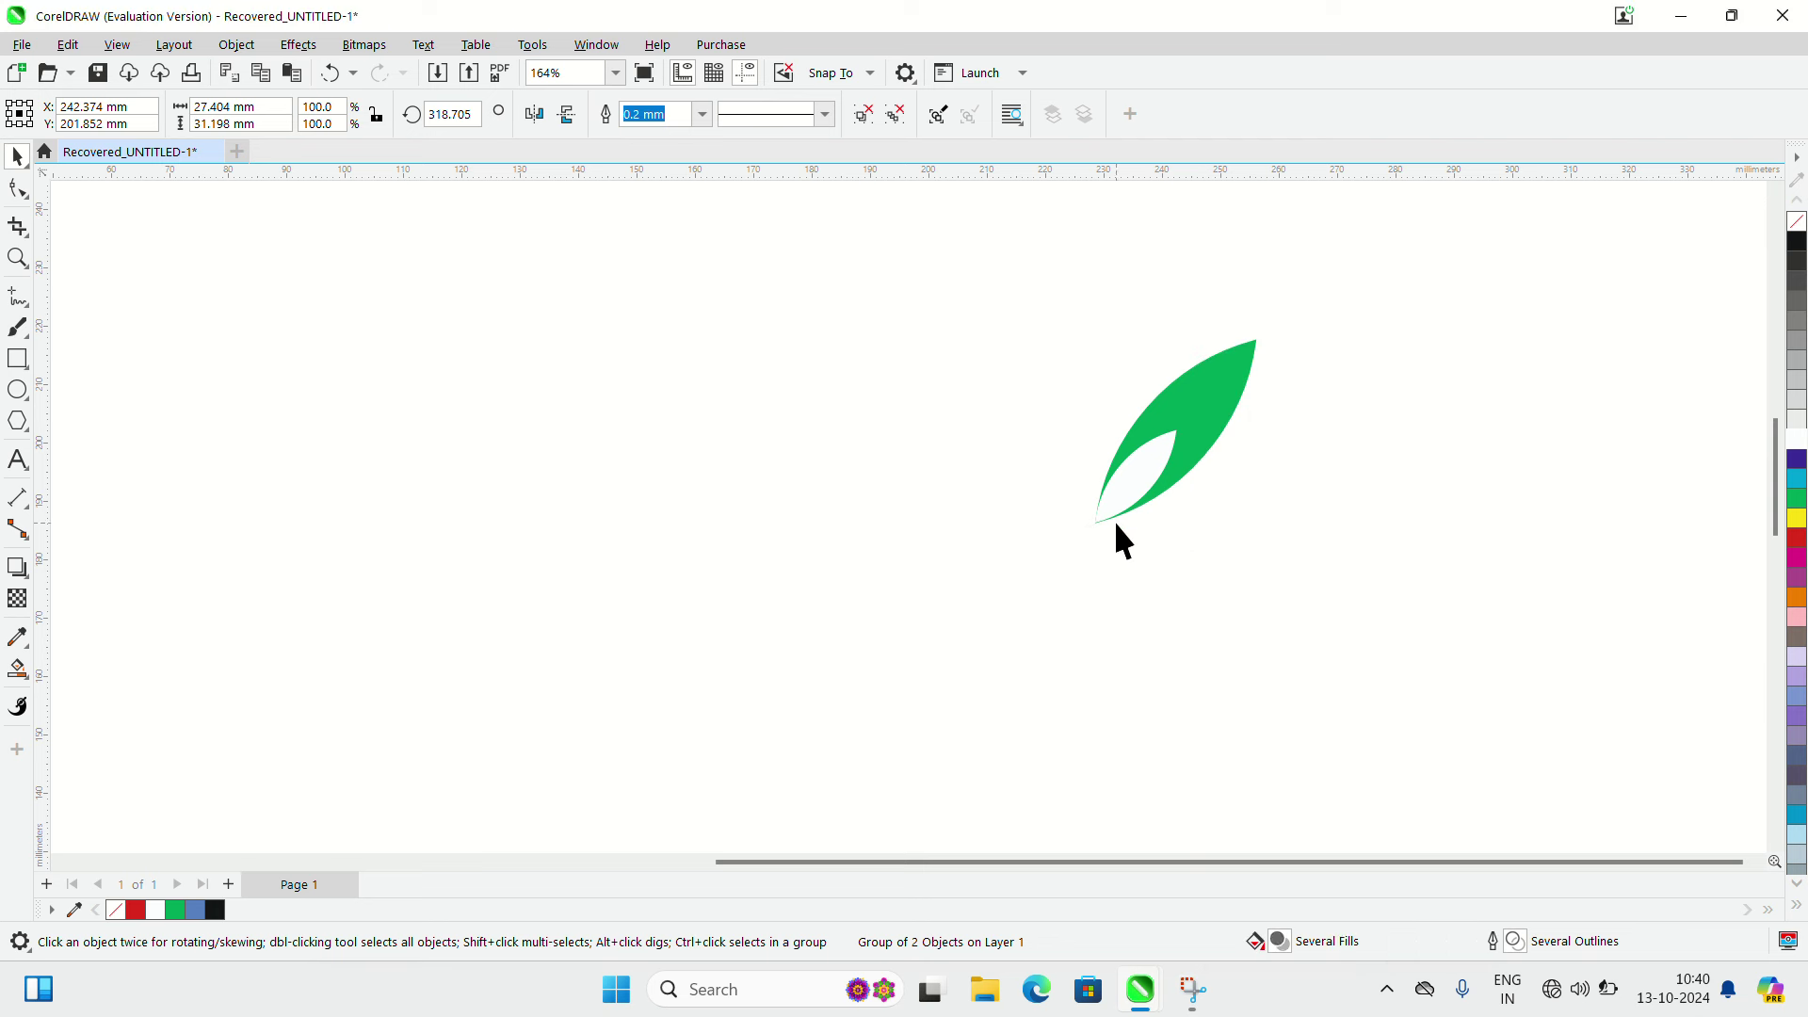
pyautogui.click(1177, 434)
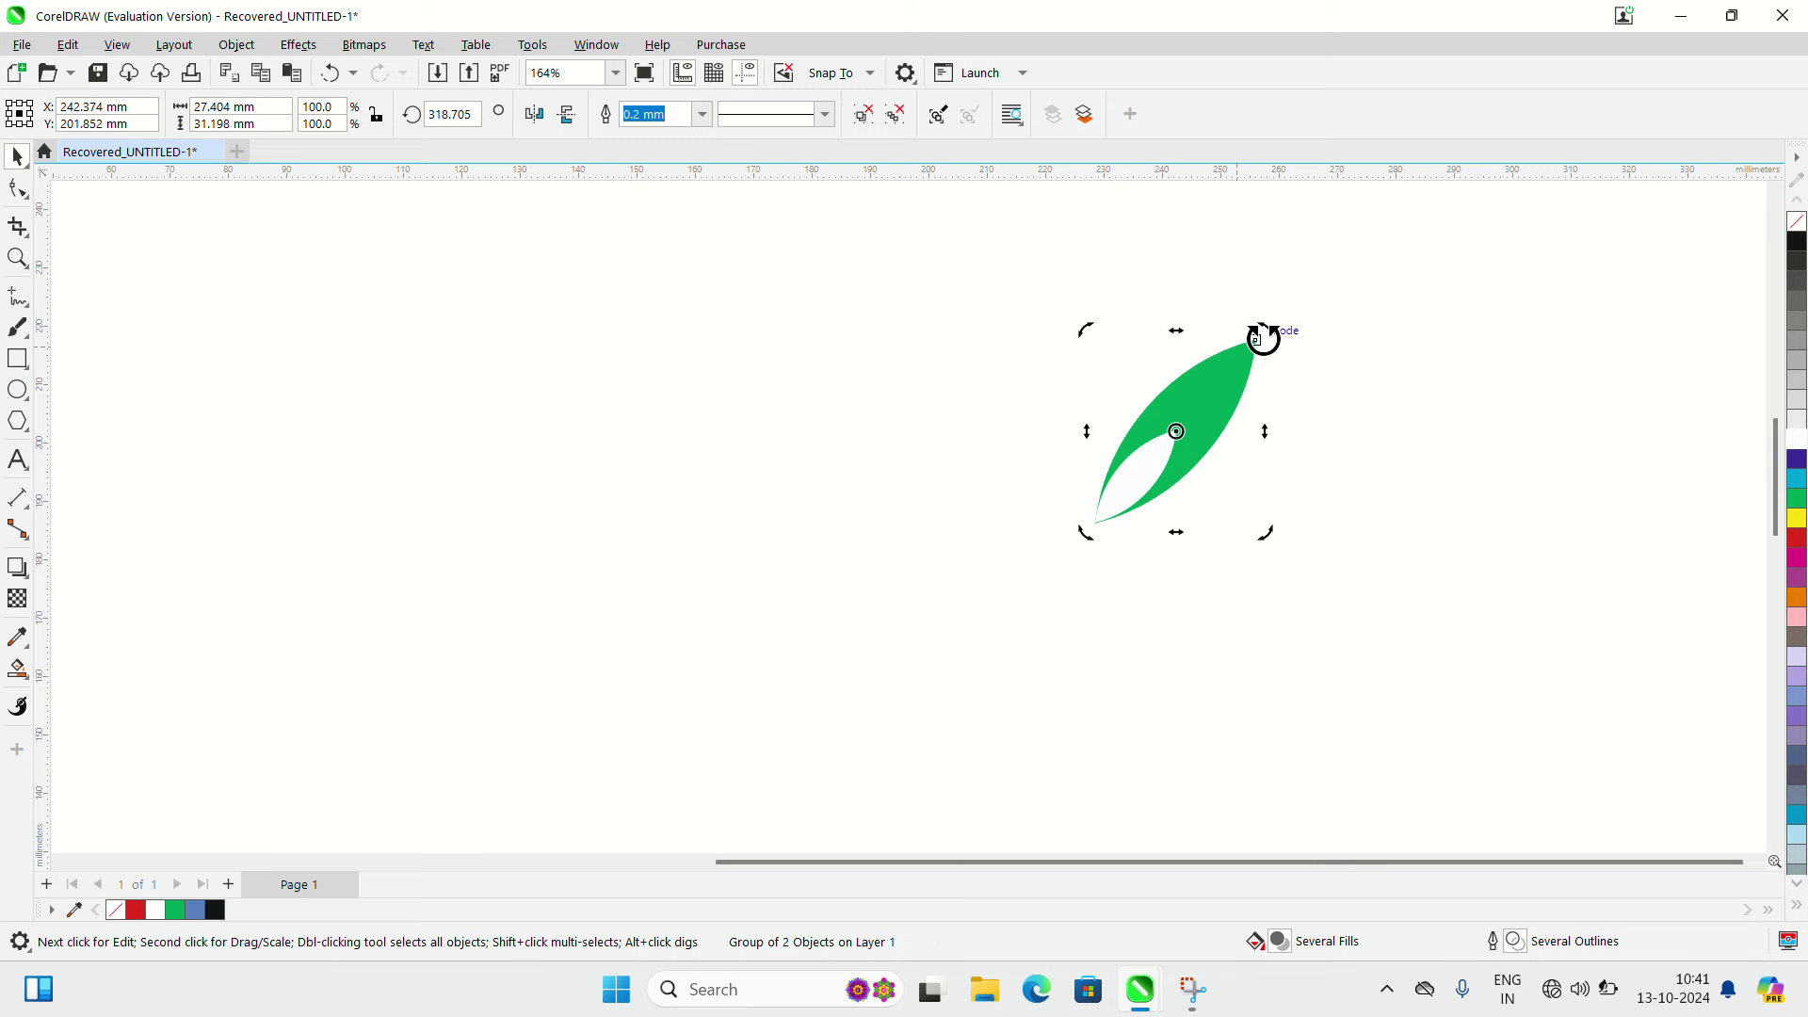
pyautogui.click(1186, 431)
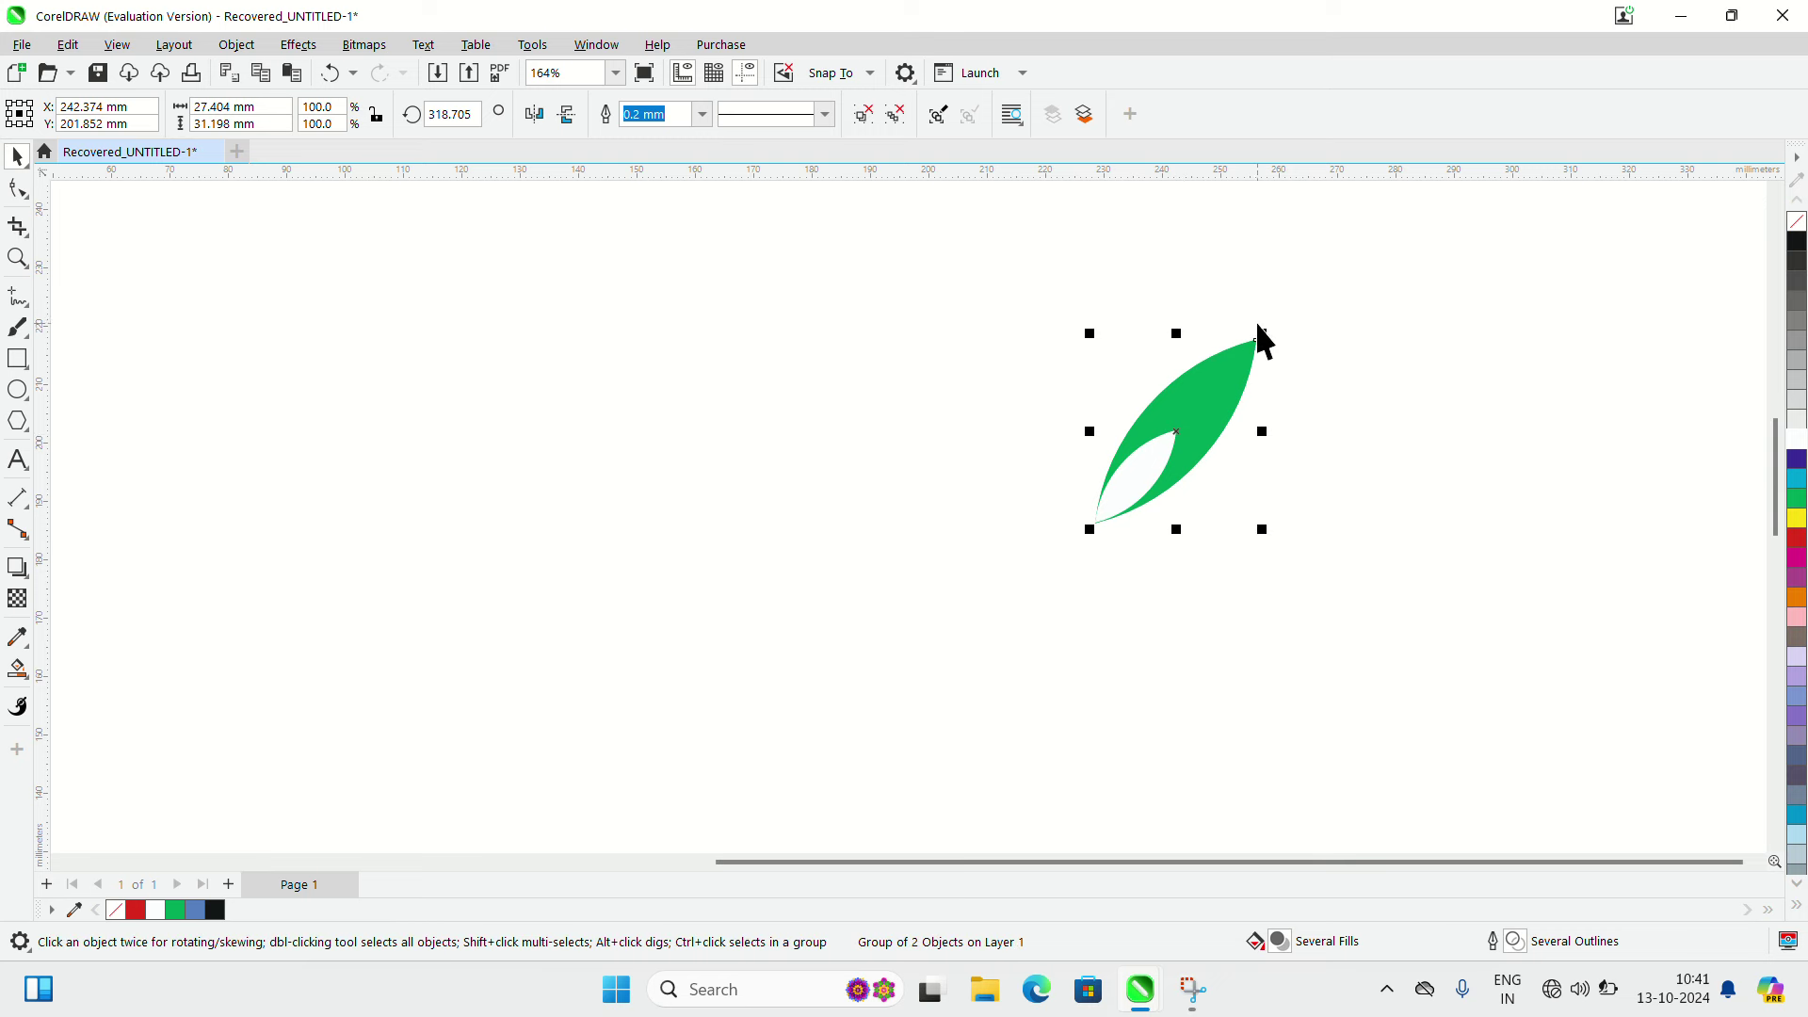
pyautogui.moveTo(1259, 326); pyautogui.dragTo(1019, 349)
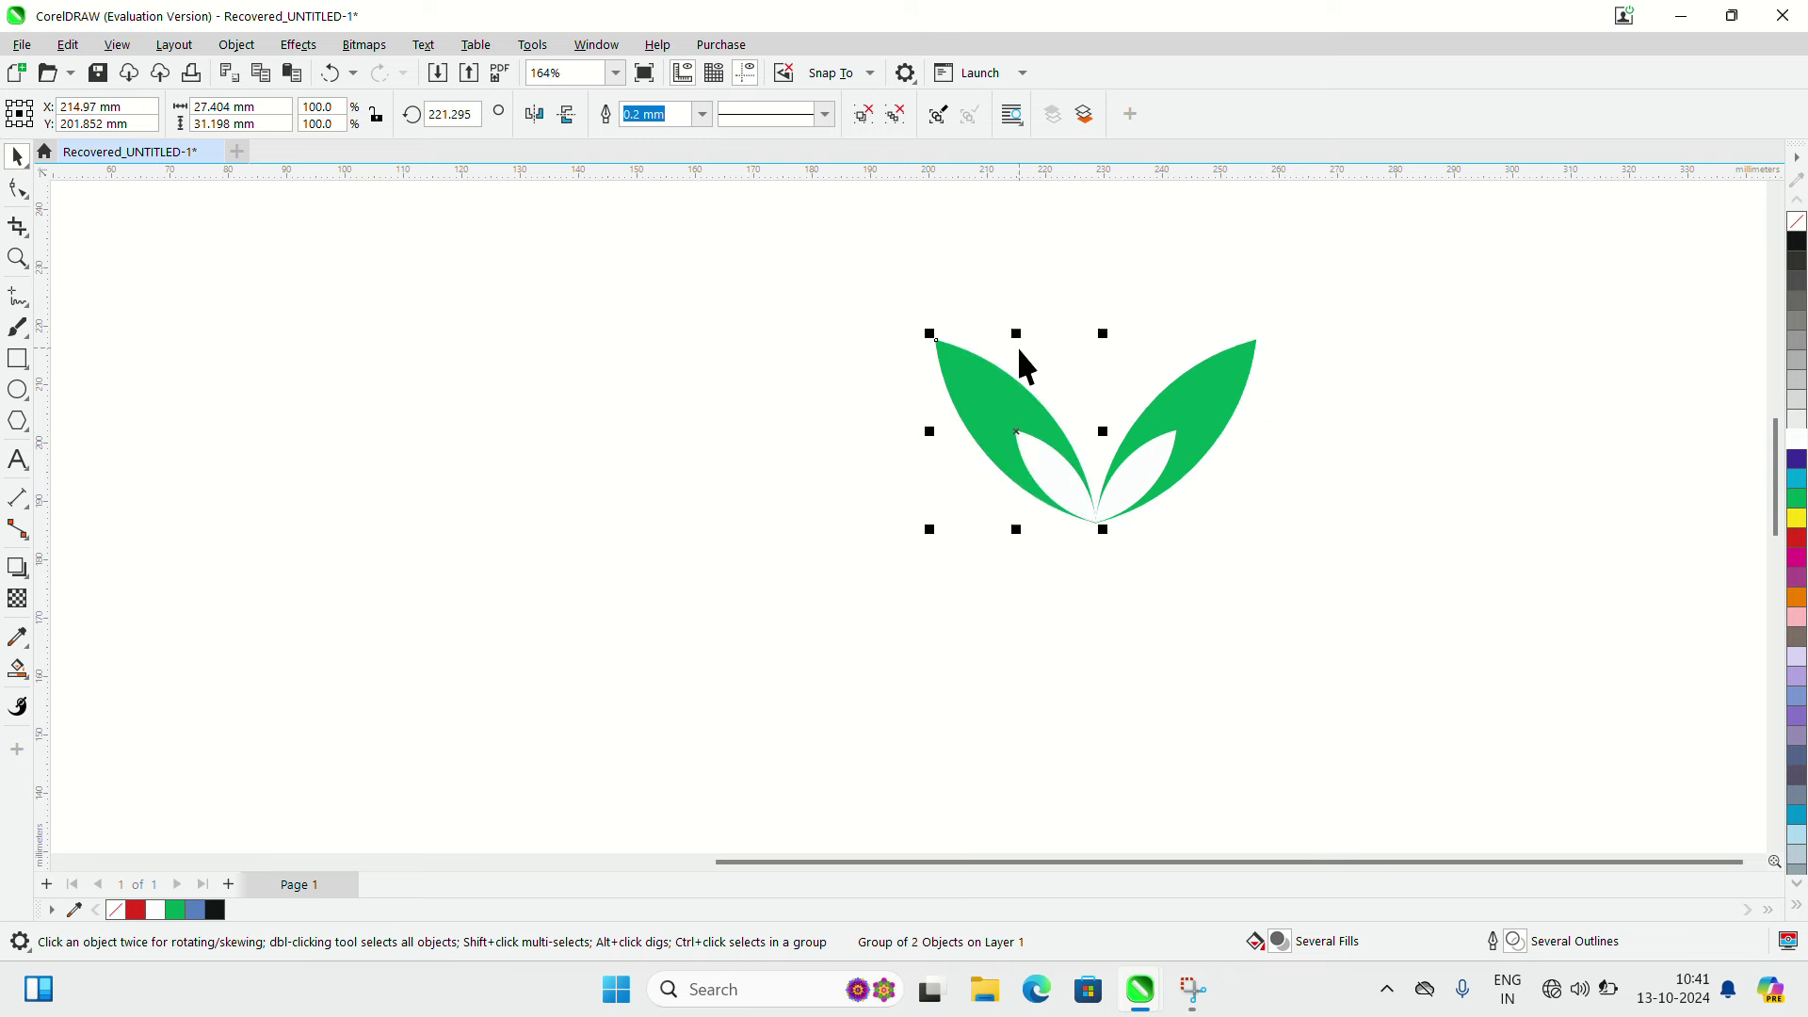
# Group the two mirrored leaves and scale the pair down to about 56 %.
pyautogui.click(1243, 418)
pyautogui.rightClick(1134, 492)
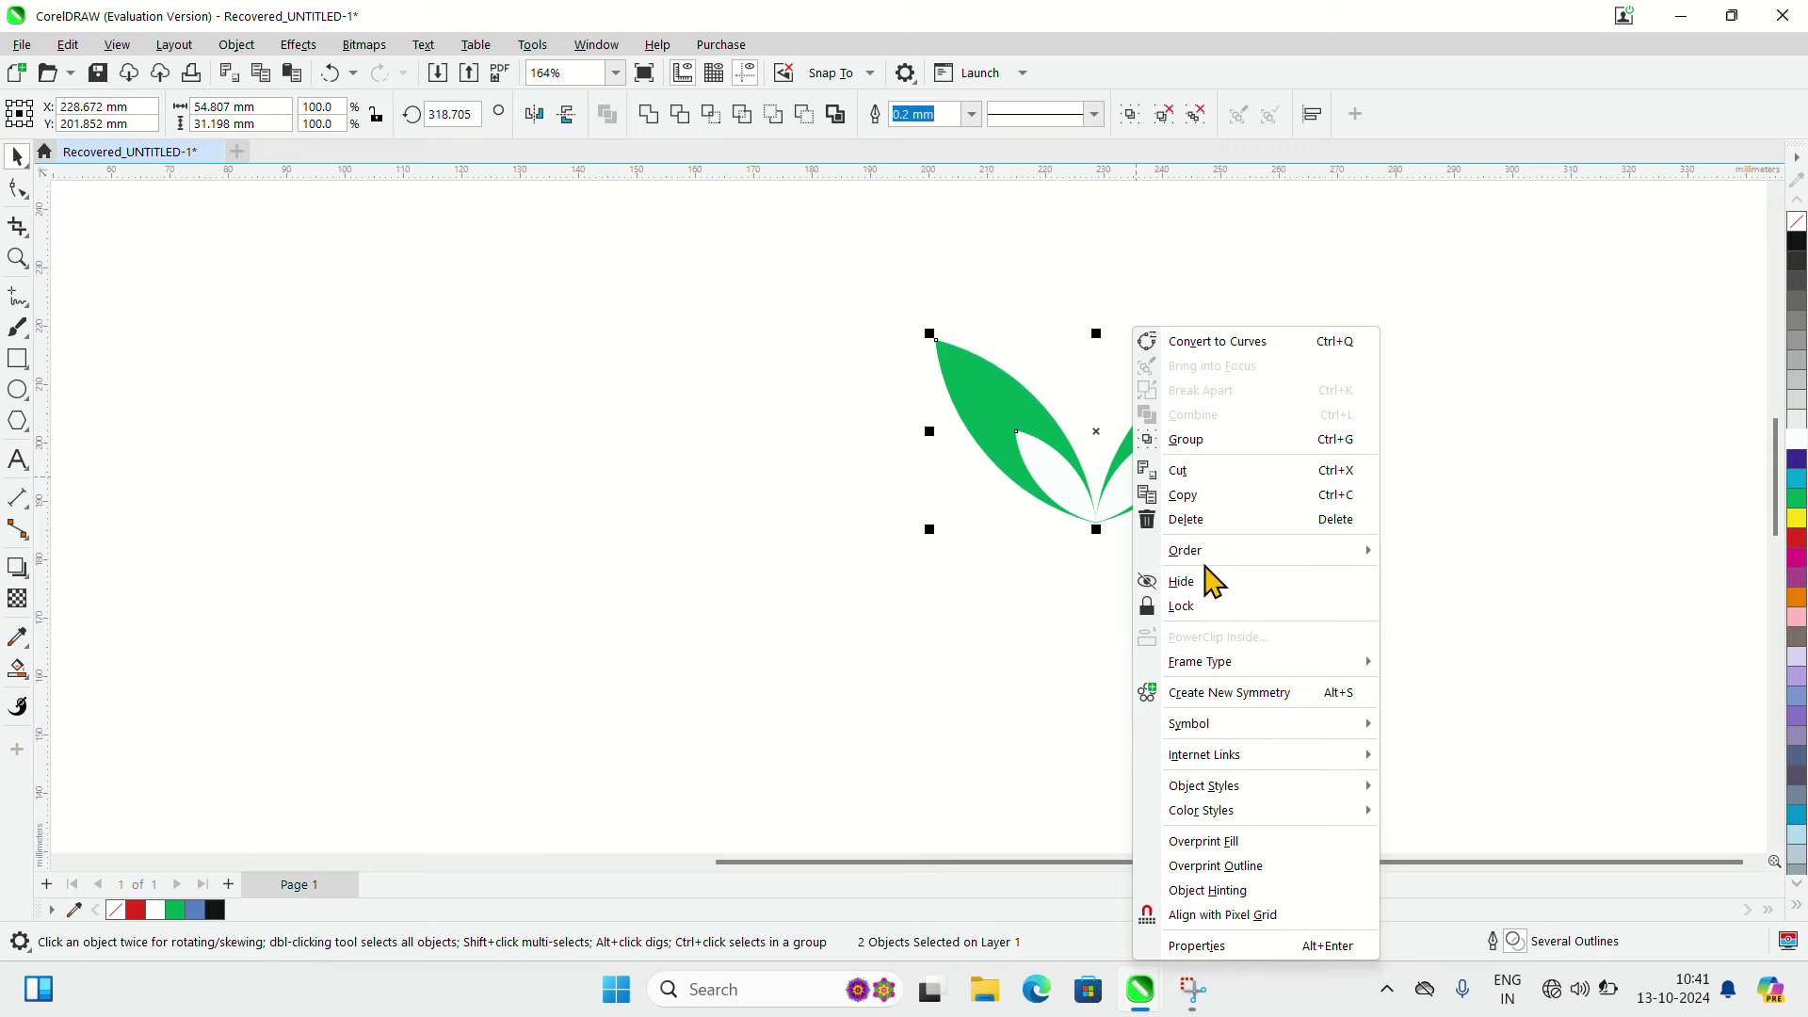
pyautogui.click(1217, 439)
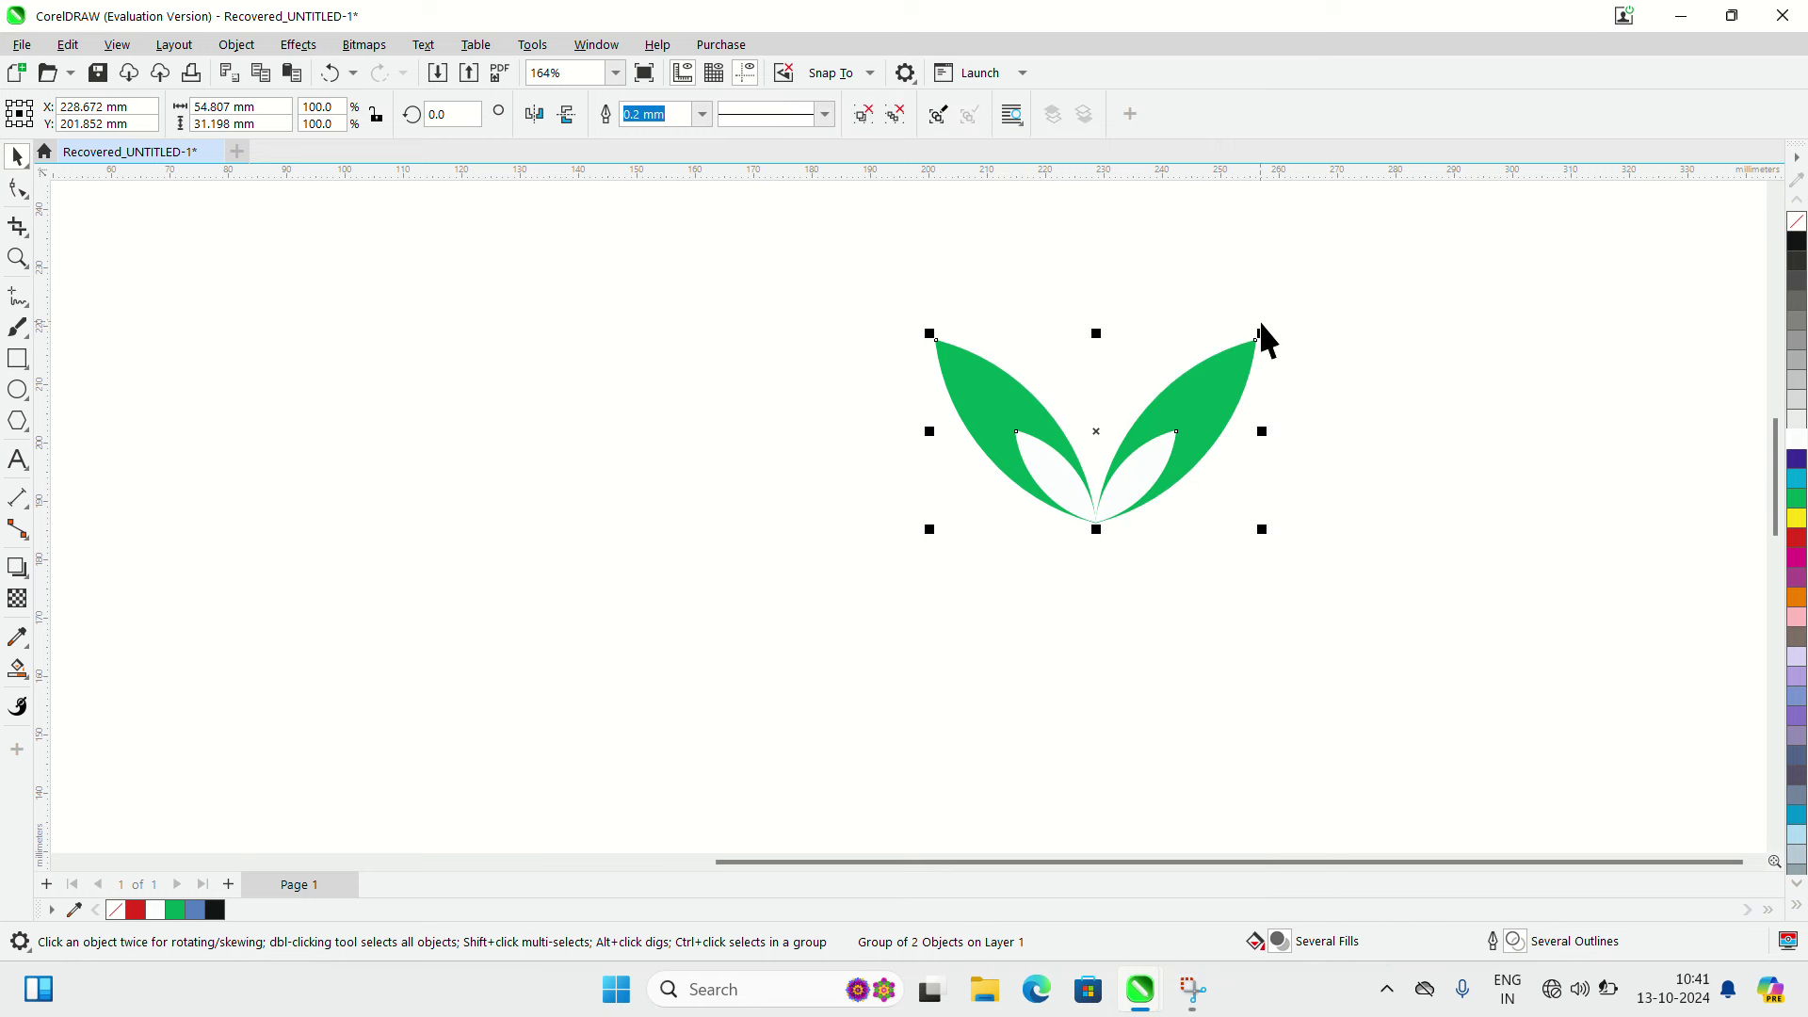
pyautogui.moveTo(1260, 332); pyautogui.dragTo(1167, 412)
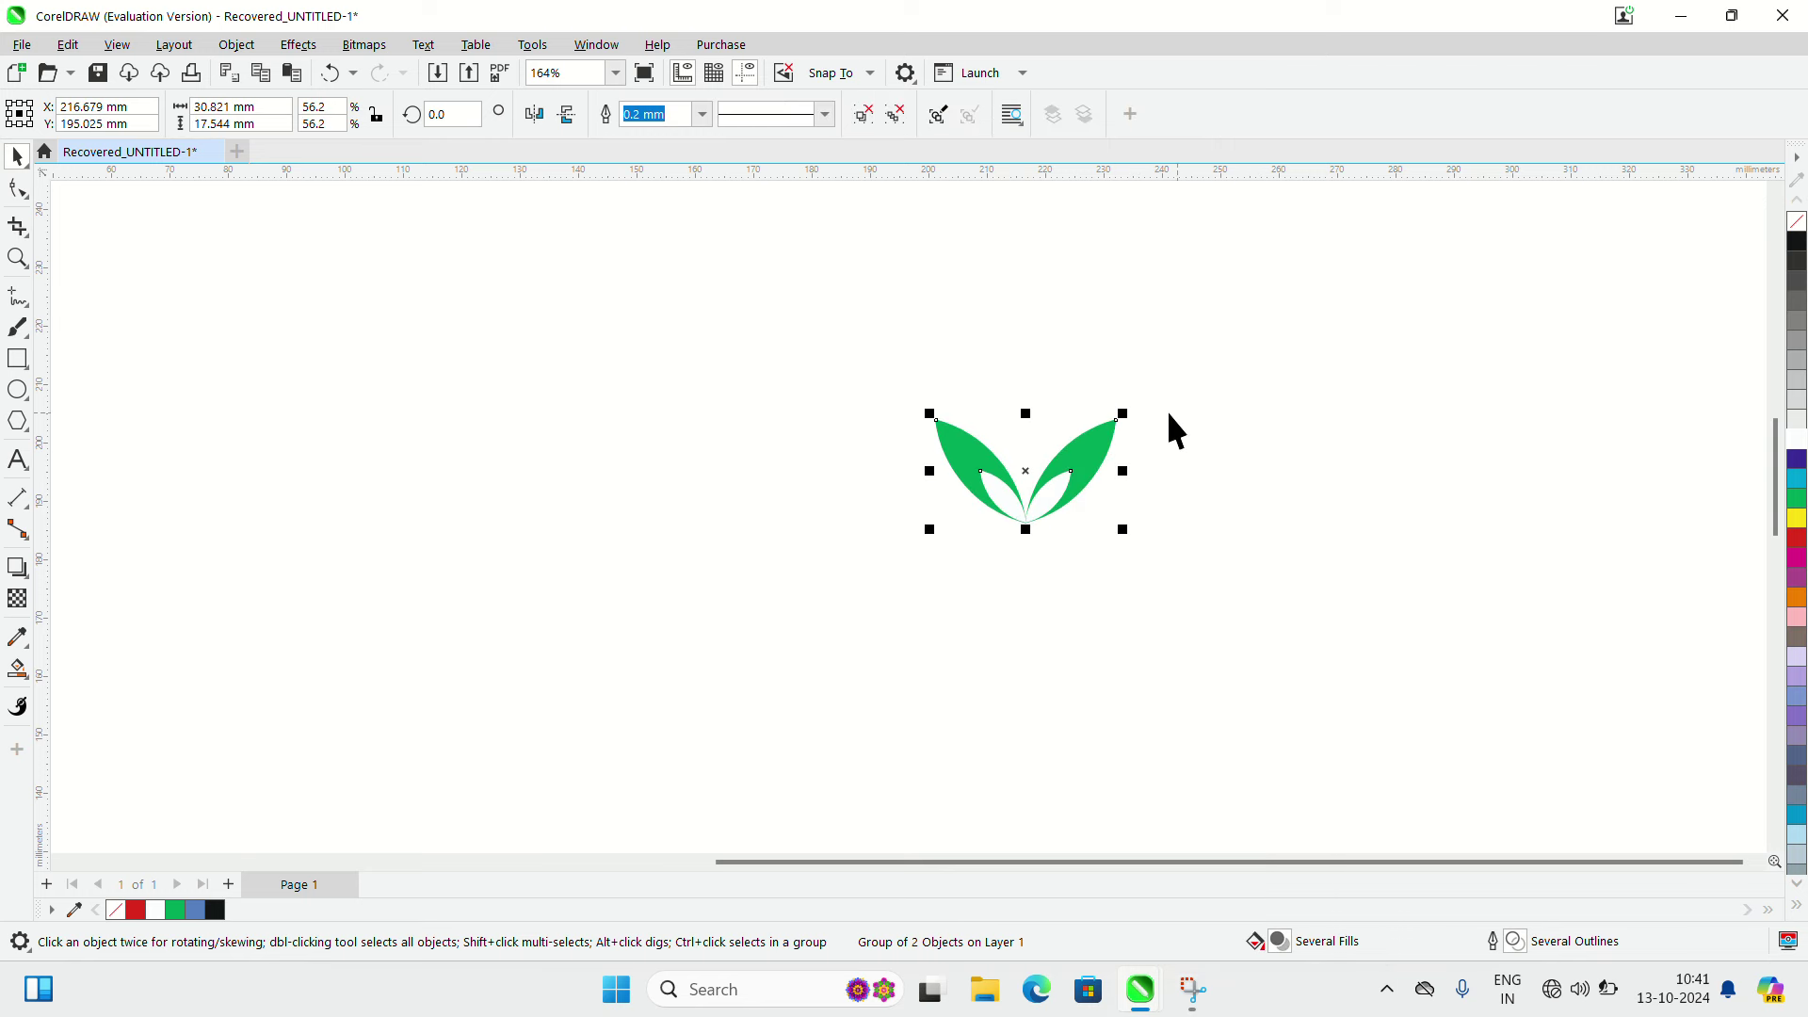
# Move the leaf pair to about X 145 mm, Y 221 mm and place a copy about 65 mm below it.
pyautogui.moveTo(1025, 470); pyautogui.dragTo(610, 319)
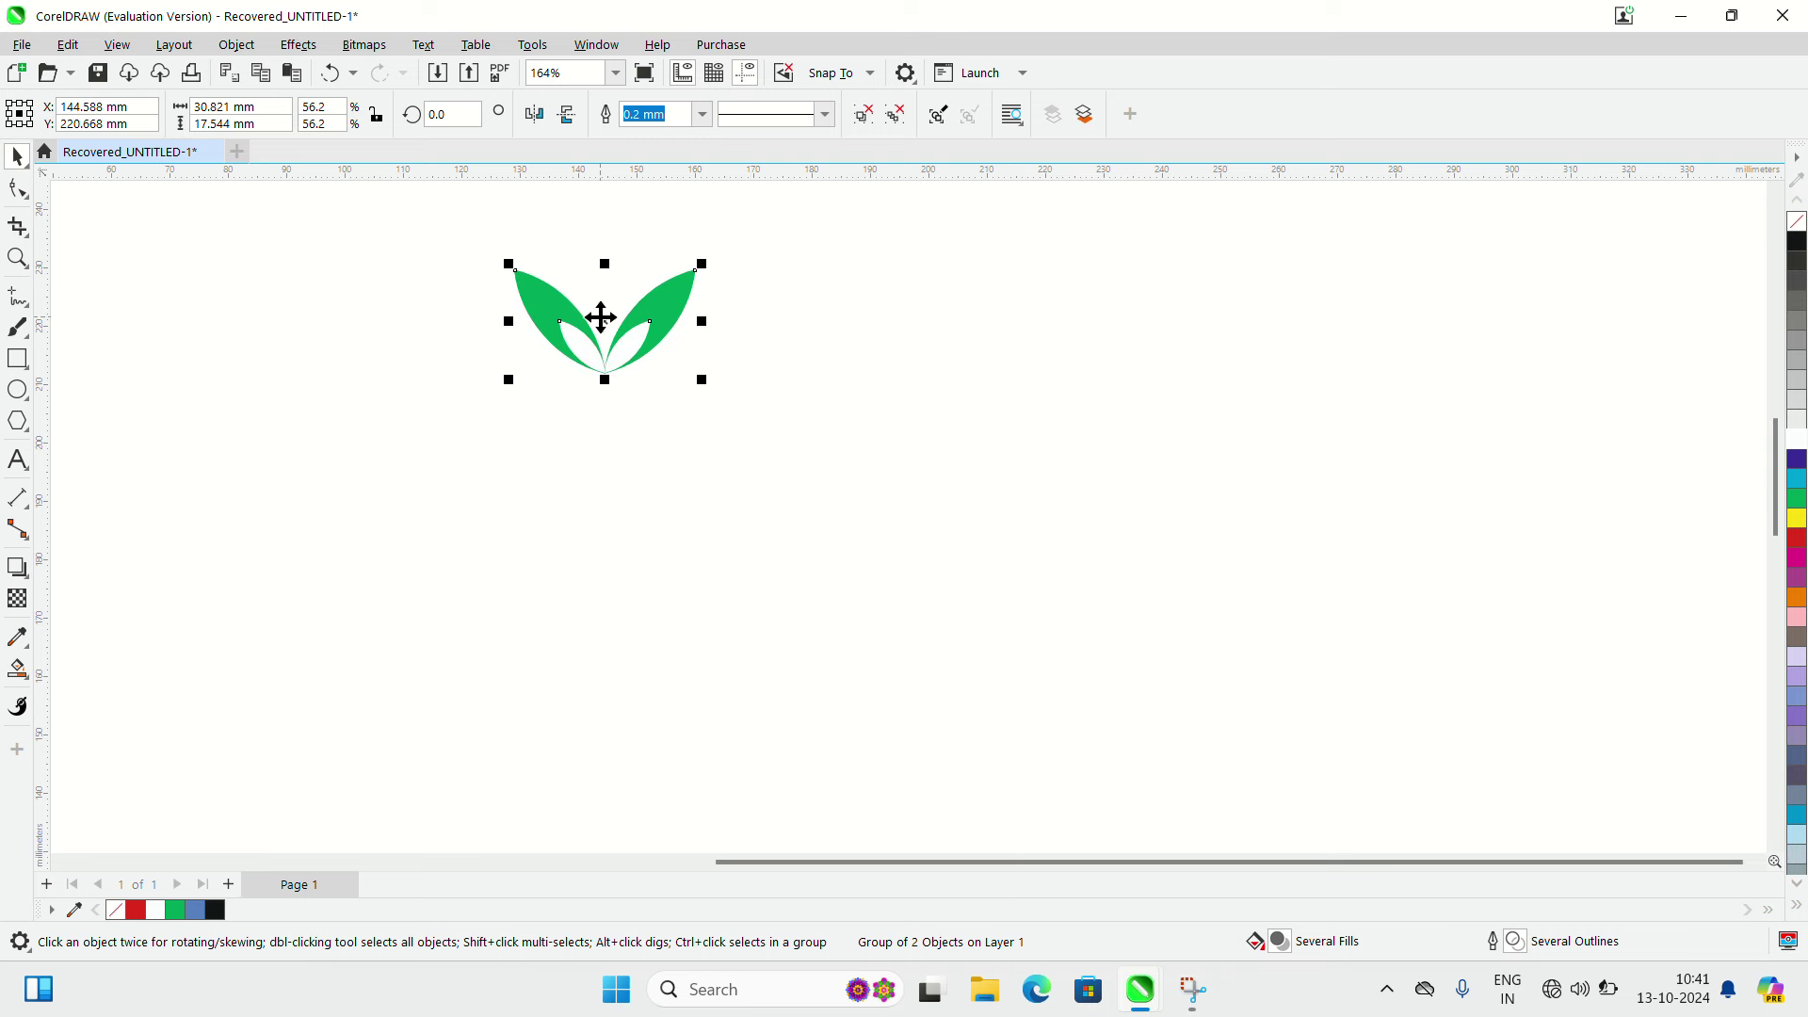
pyautogui.moveTo(599, 316); pyautogui.dragTo(607, 698)
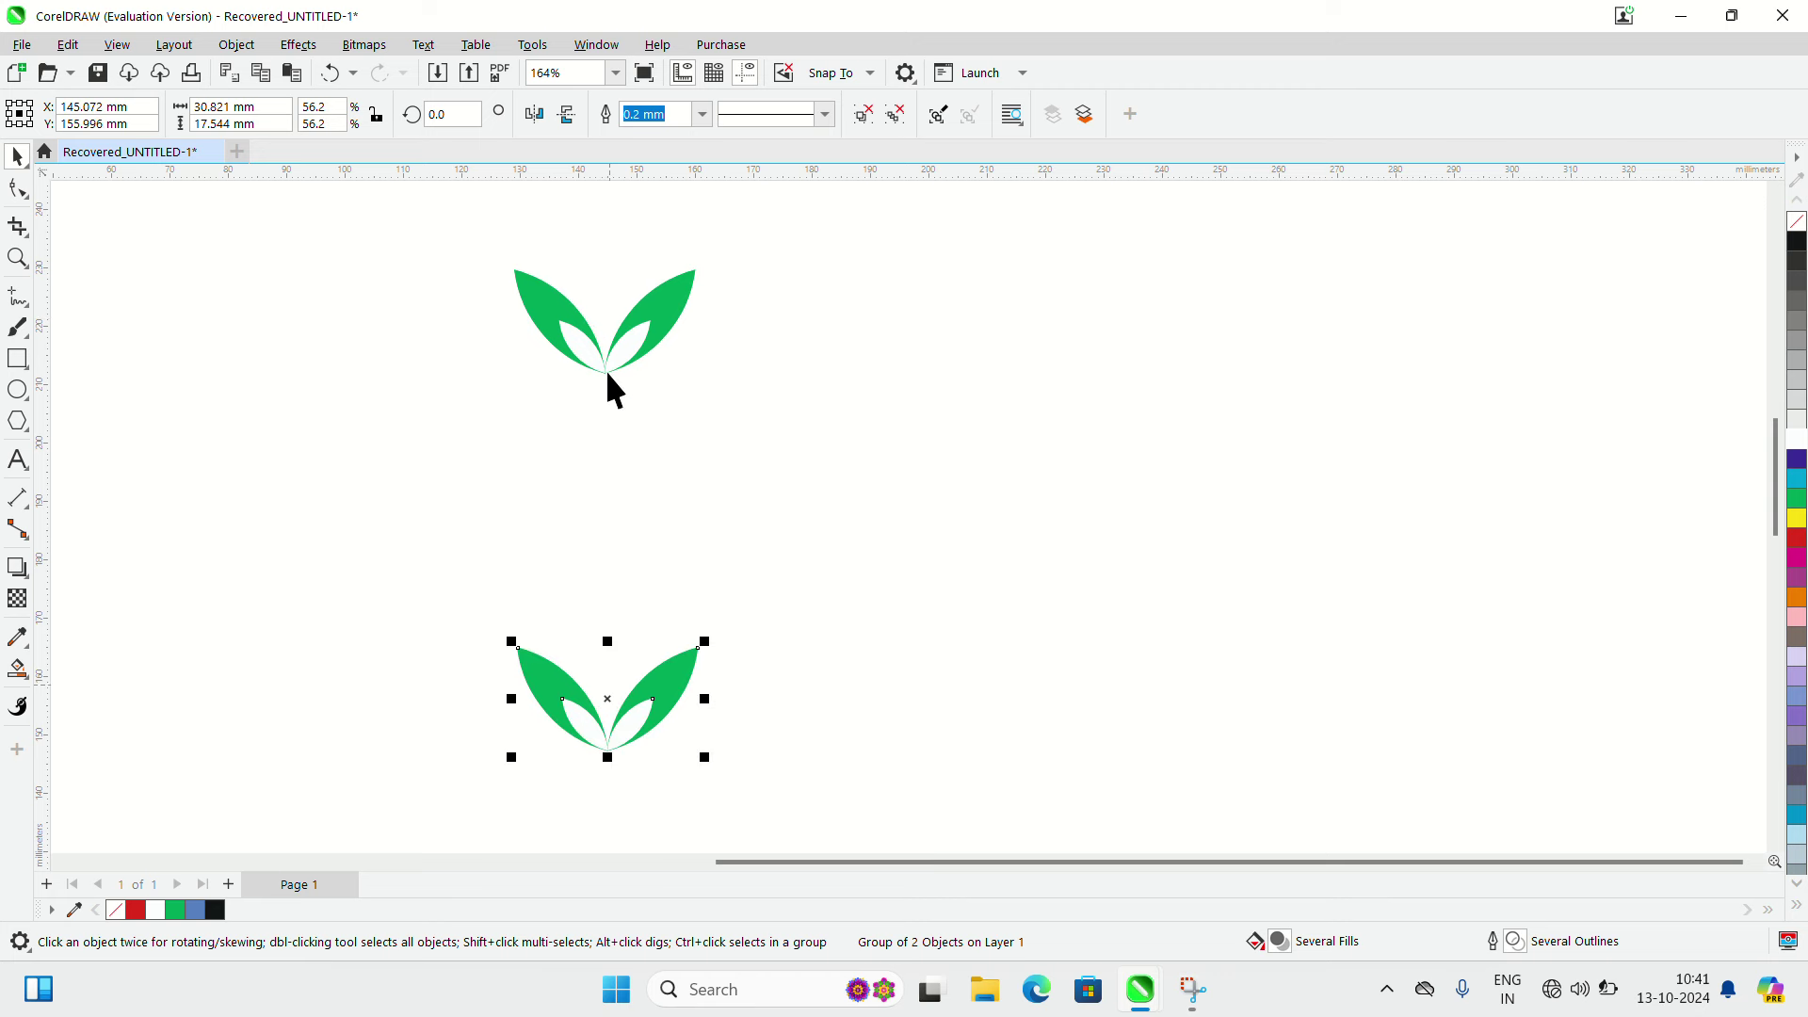
# Blend the upper leaf pair into the lower leaf pair in a straight line with 20 steps.
pyautogui.click(23, 571)
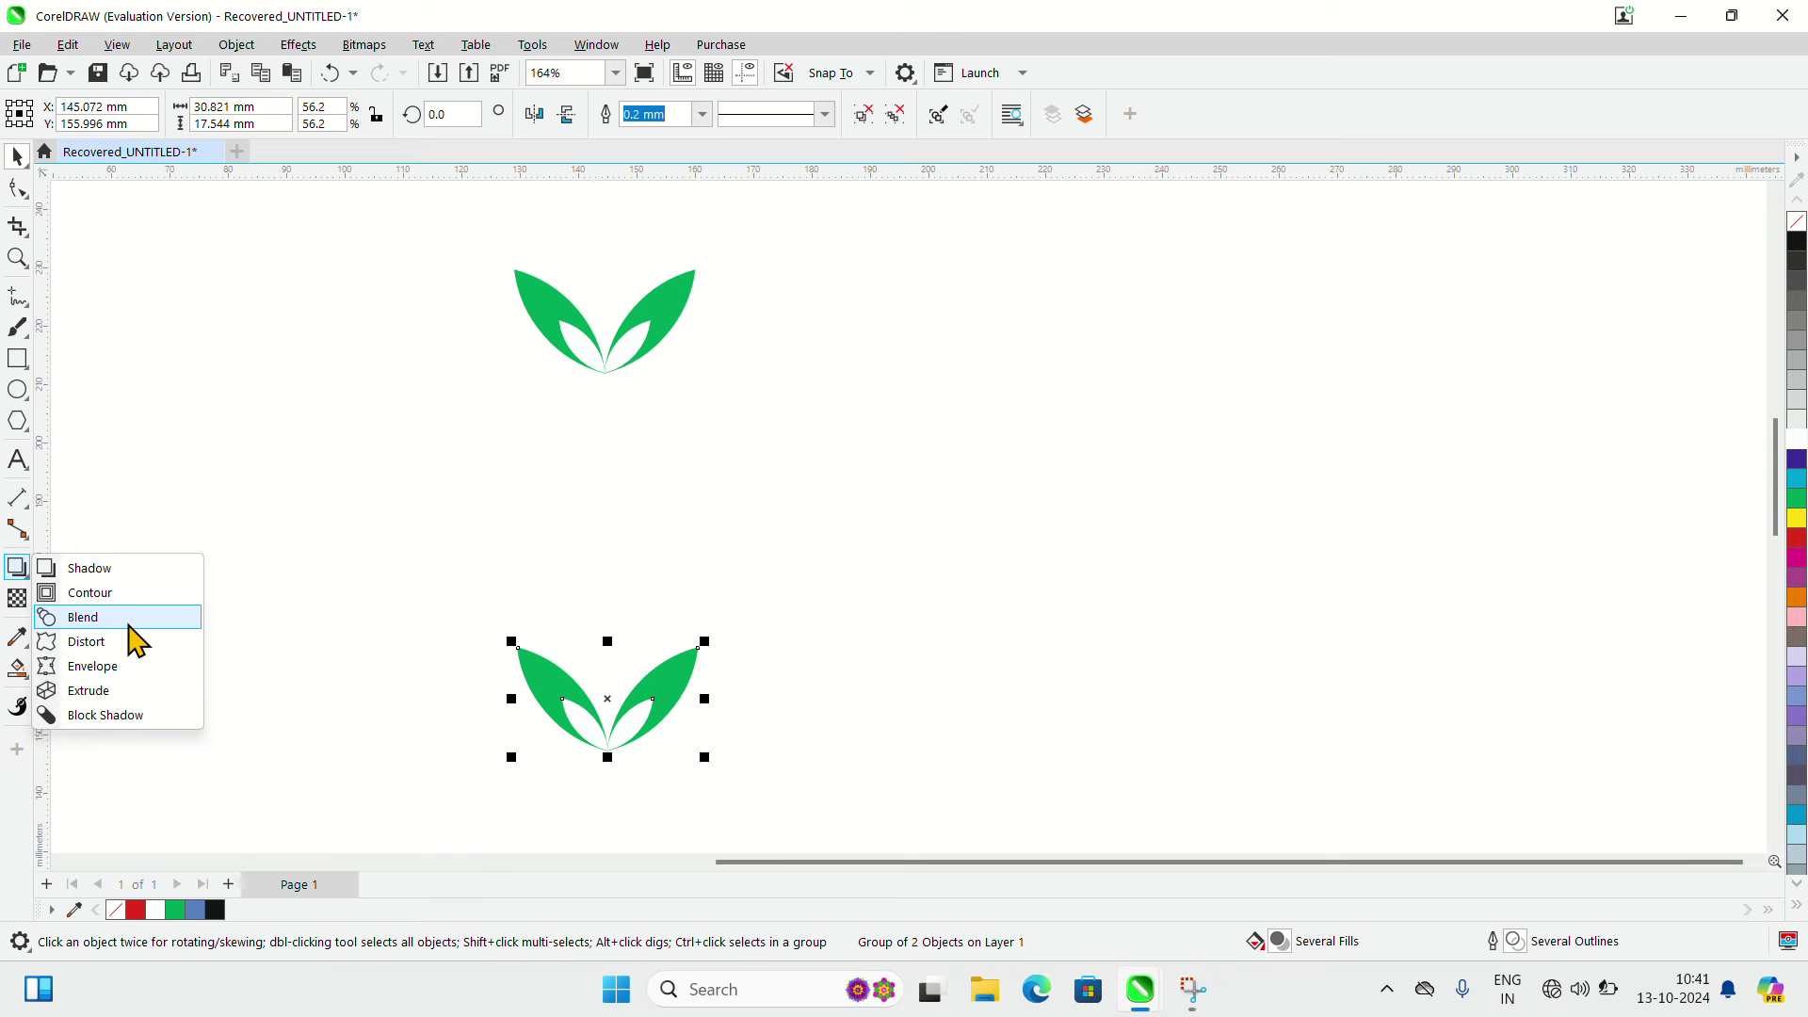
pyautogui.click(83, 617)
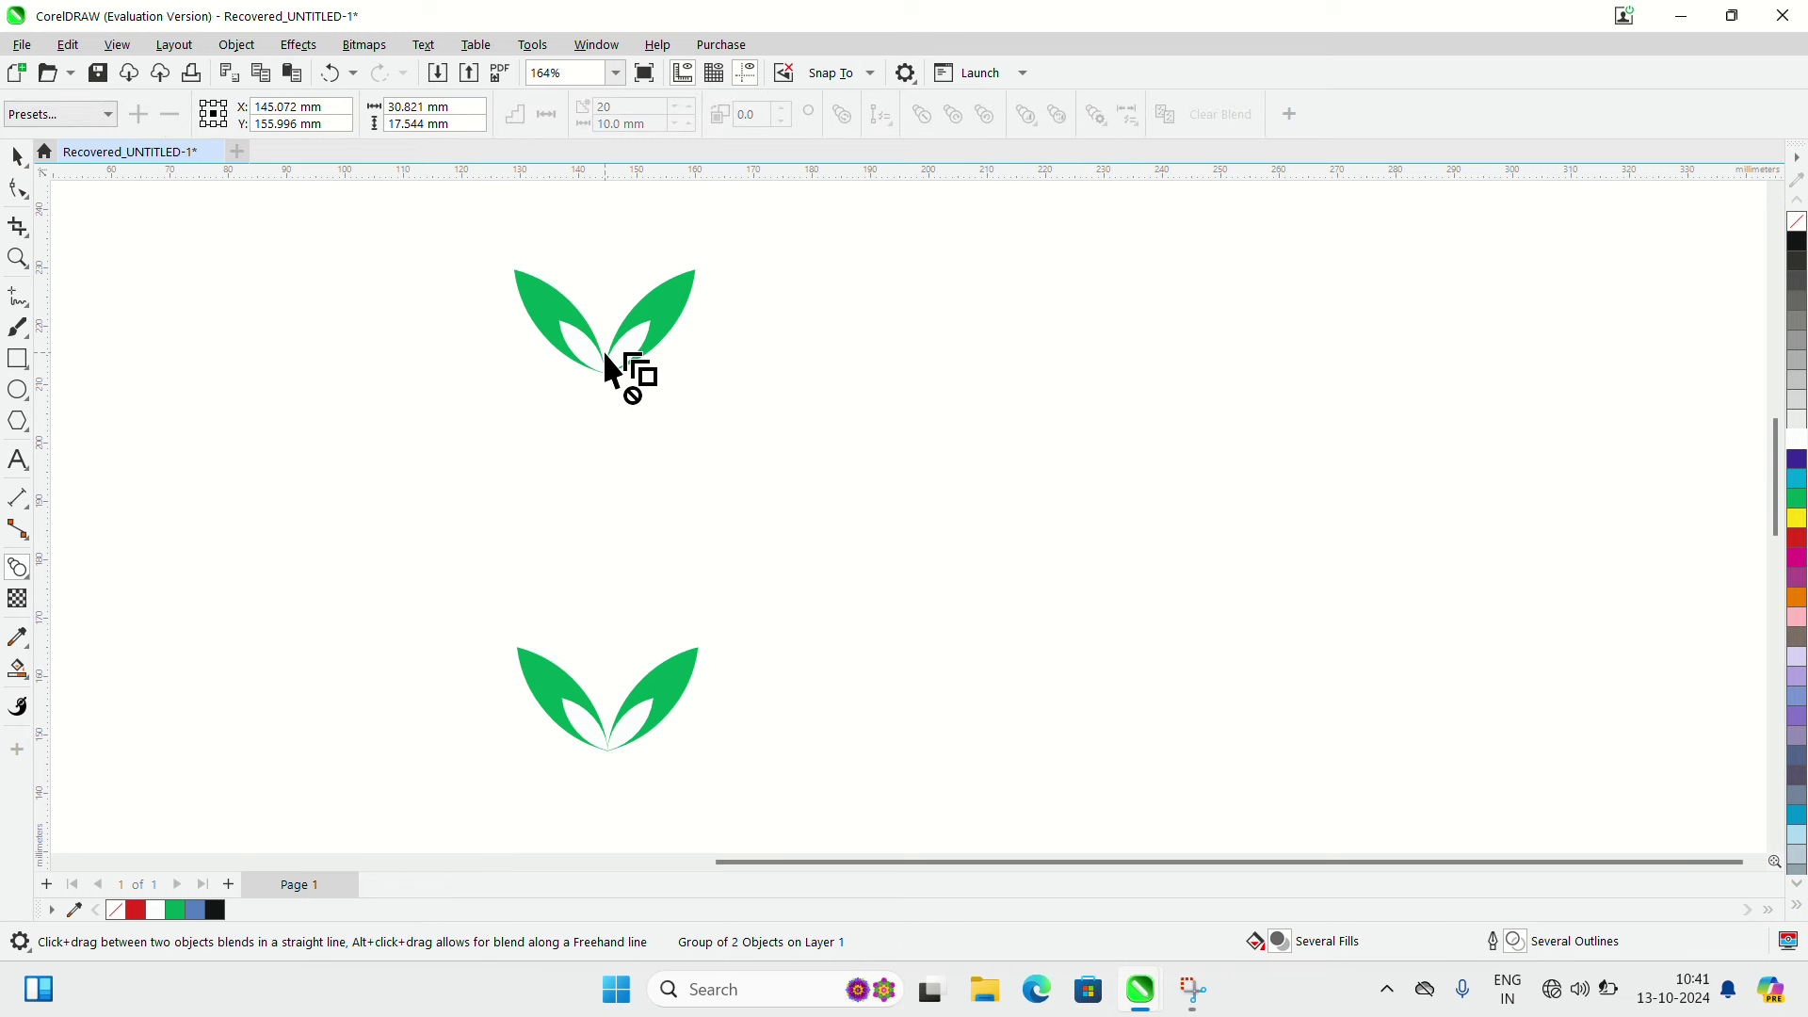
pyautogui.moveTo(611, 356); pyautogui.dragTo(613, 685)
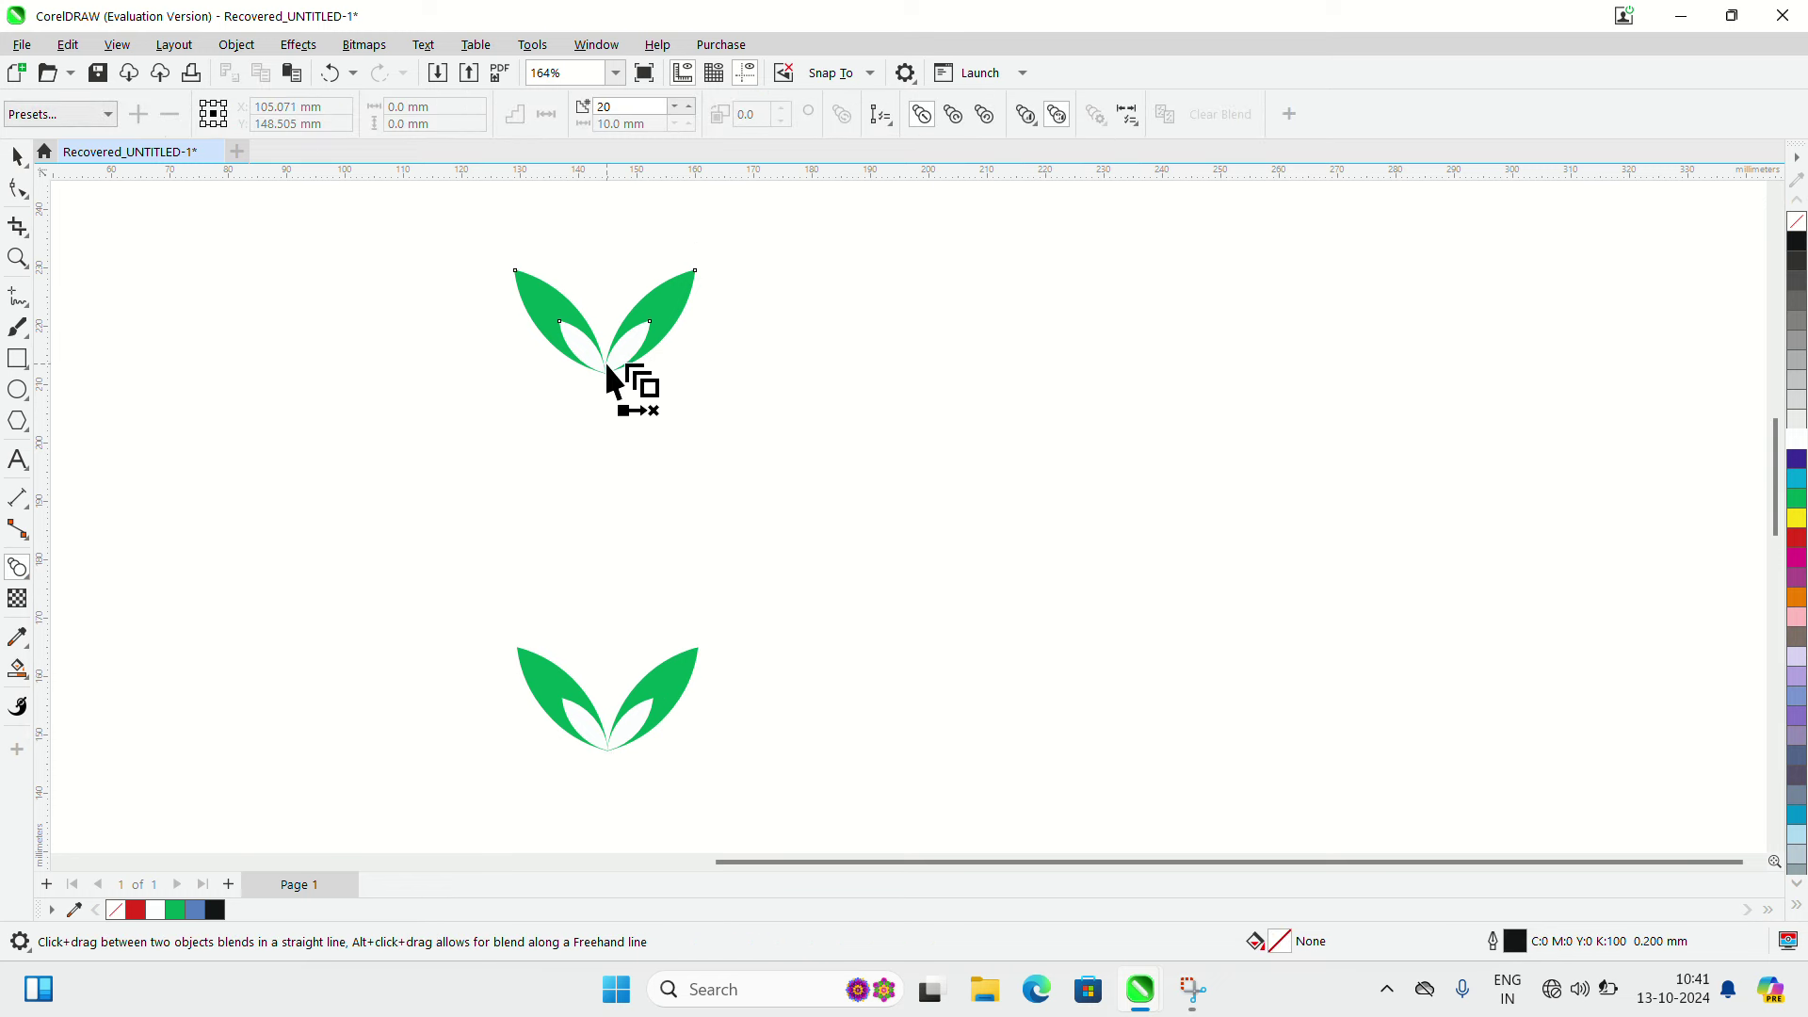
pyautogui.moveTo(607, 365); pyautogui.dragTo(614, 742)
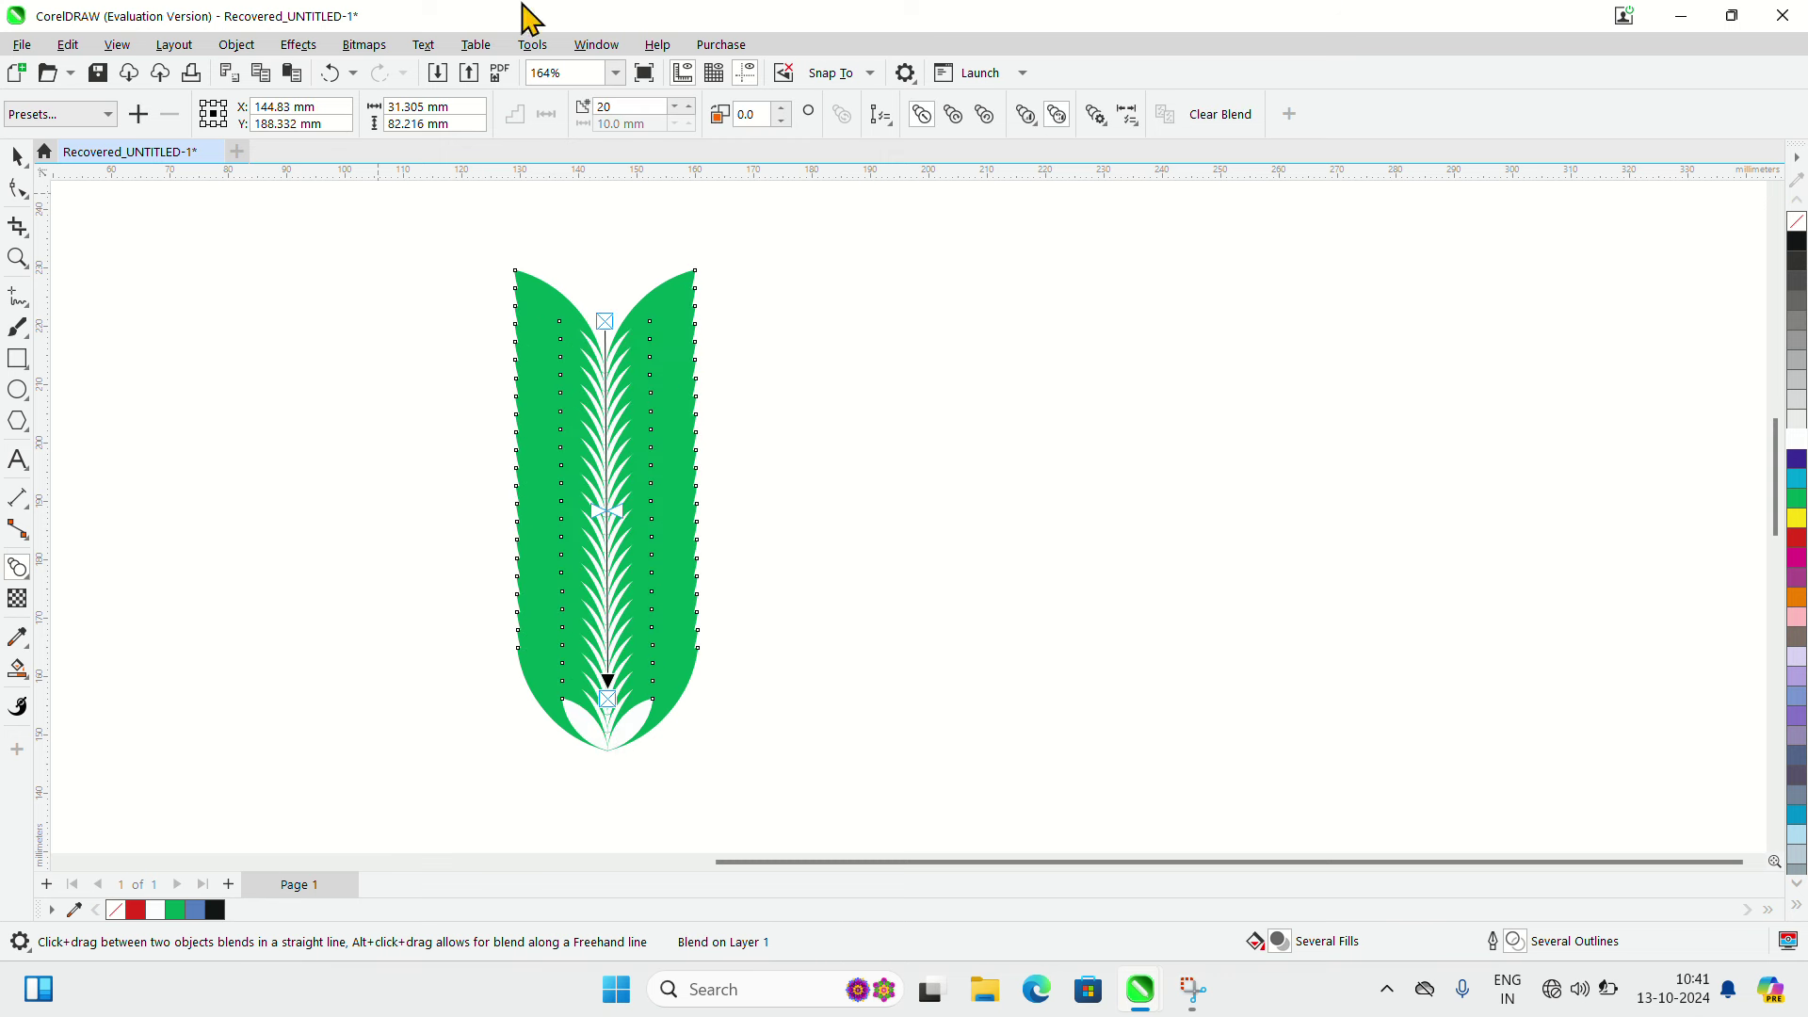
# Set the leaf blend to 15 steps.
pyautogui.click(688, 111)
pyautogui.click(675, 109)
pyautogui.click(675, 109)
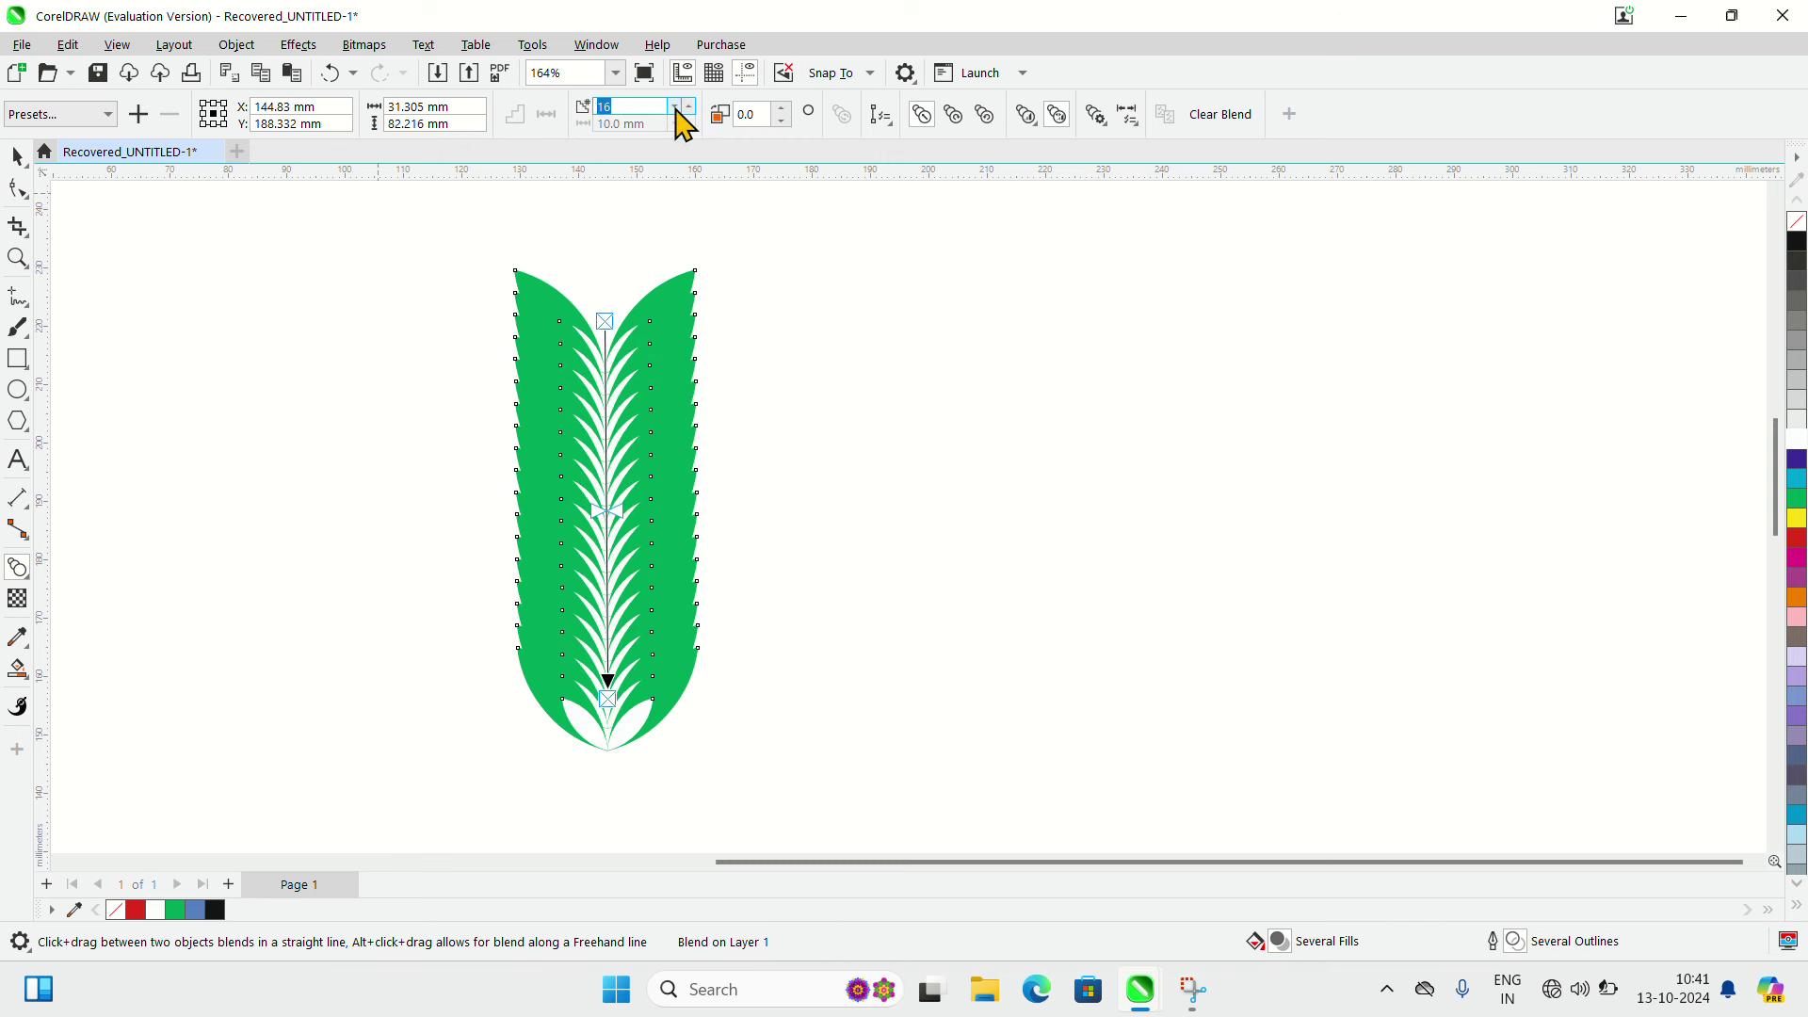
pyautogui.click(675, 109)
pyautogui.click(675, 109)
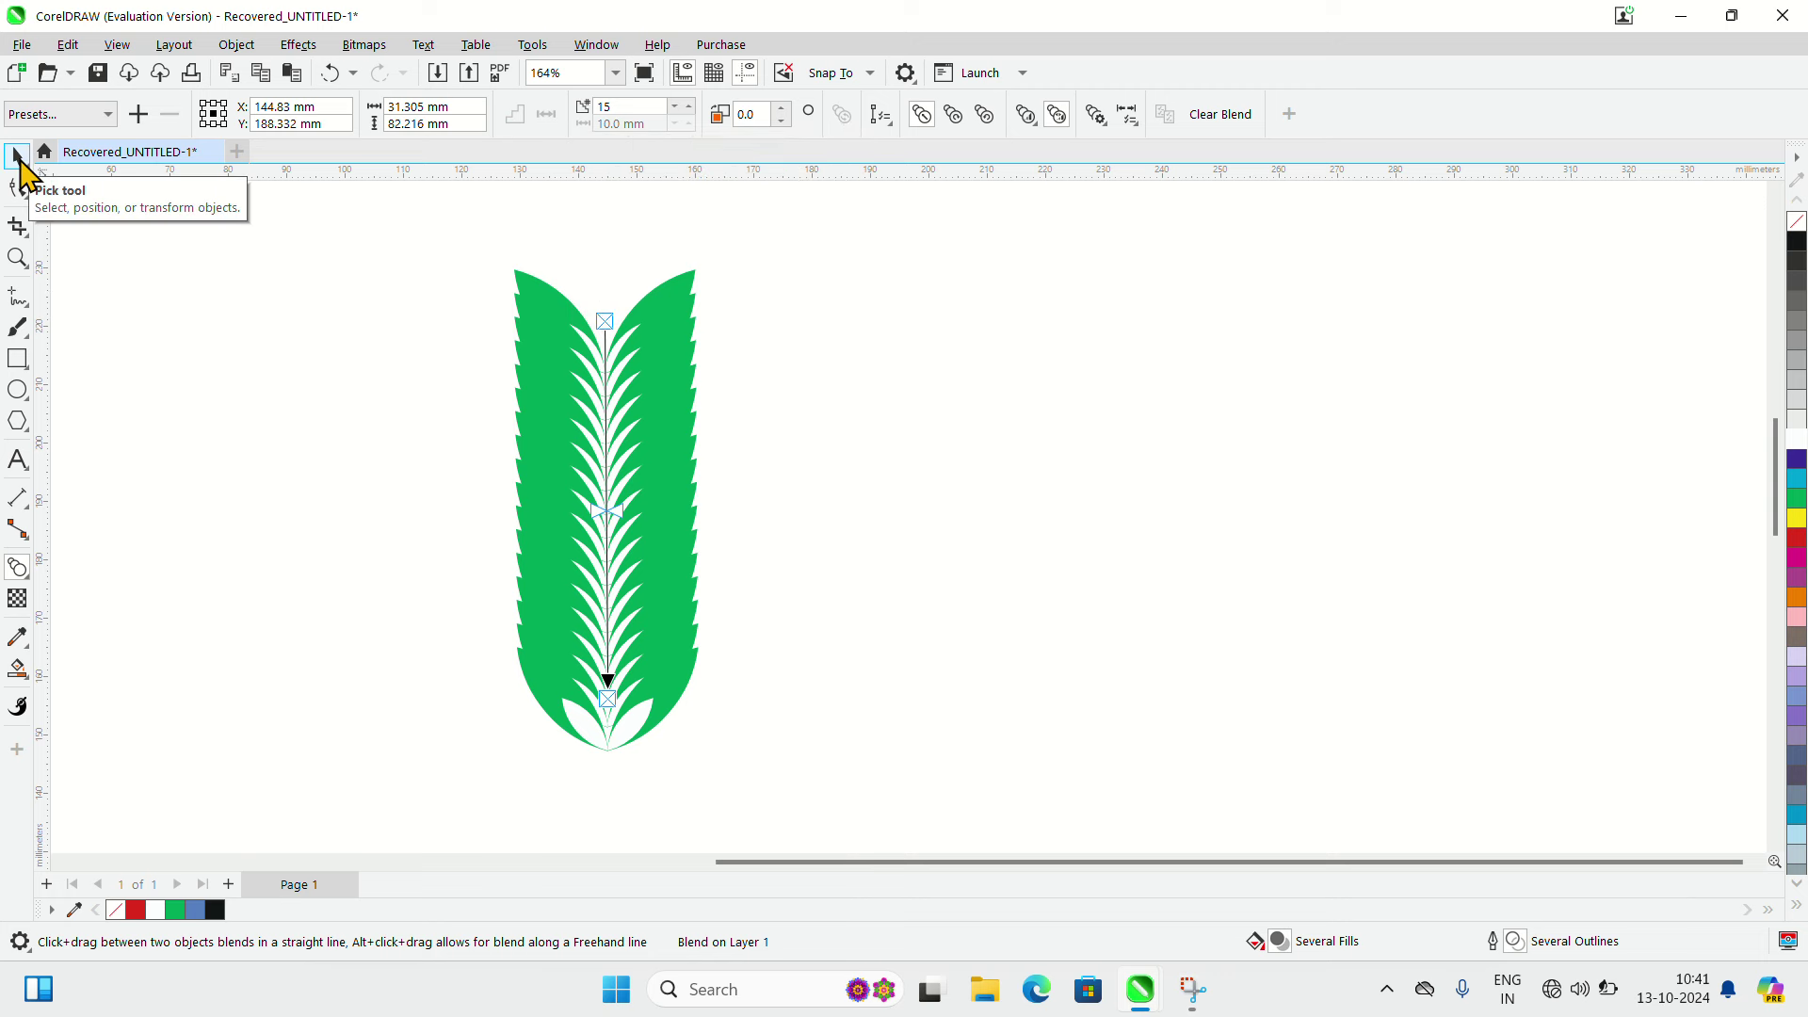
pyautogui.click(16, 157)
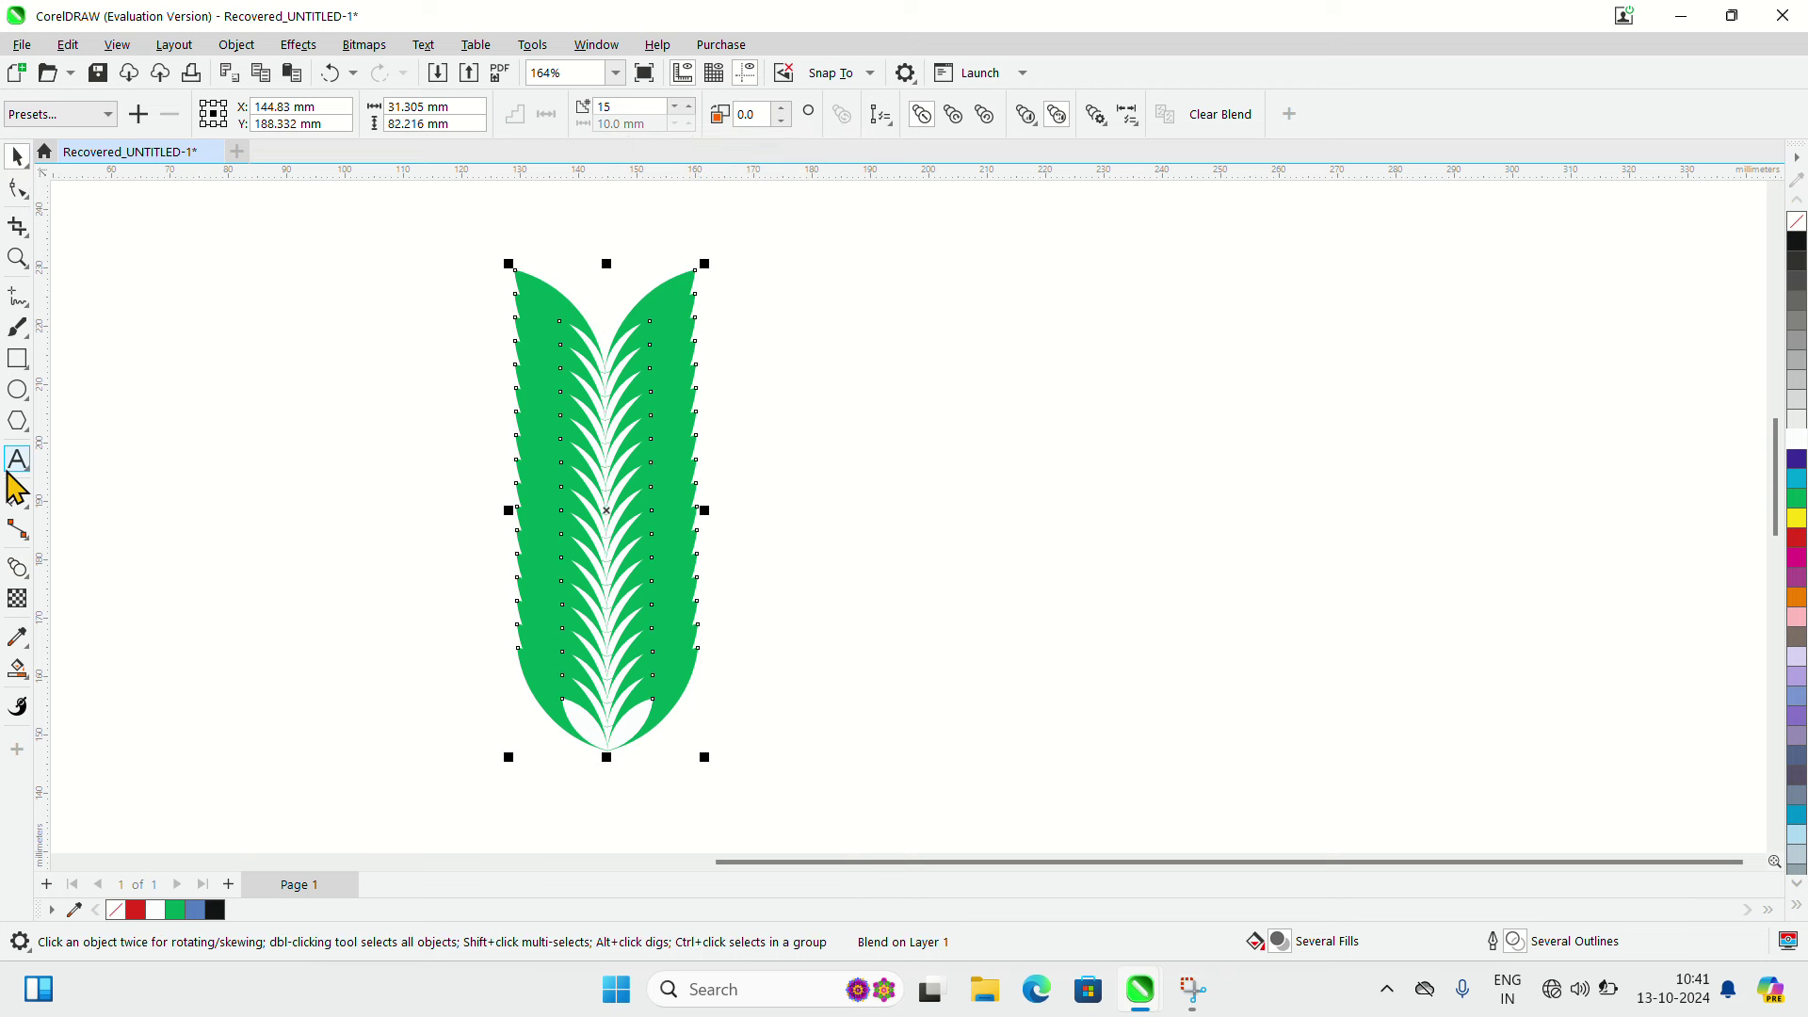
# Draw a circle about 86 mm in diameter to the right of the leaf blend, with green fill and green outline.
pyautogui.click(15, 391)
pyautogui.moveTo(960, 448); pyautogui.dragTo(1001, 436)
pyautogui.press('space')
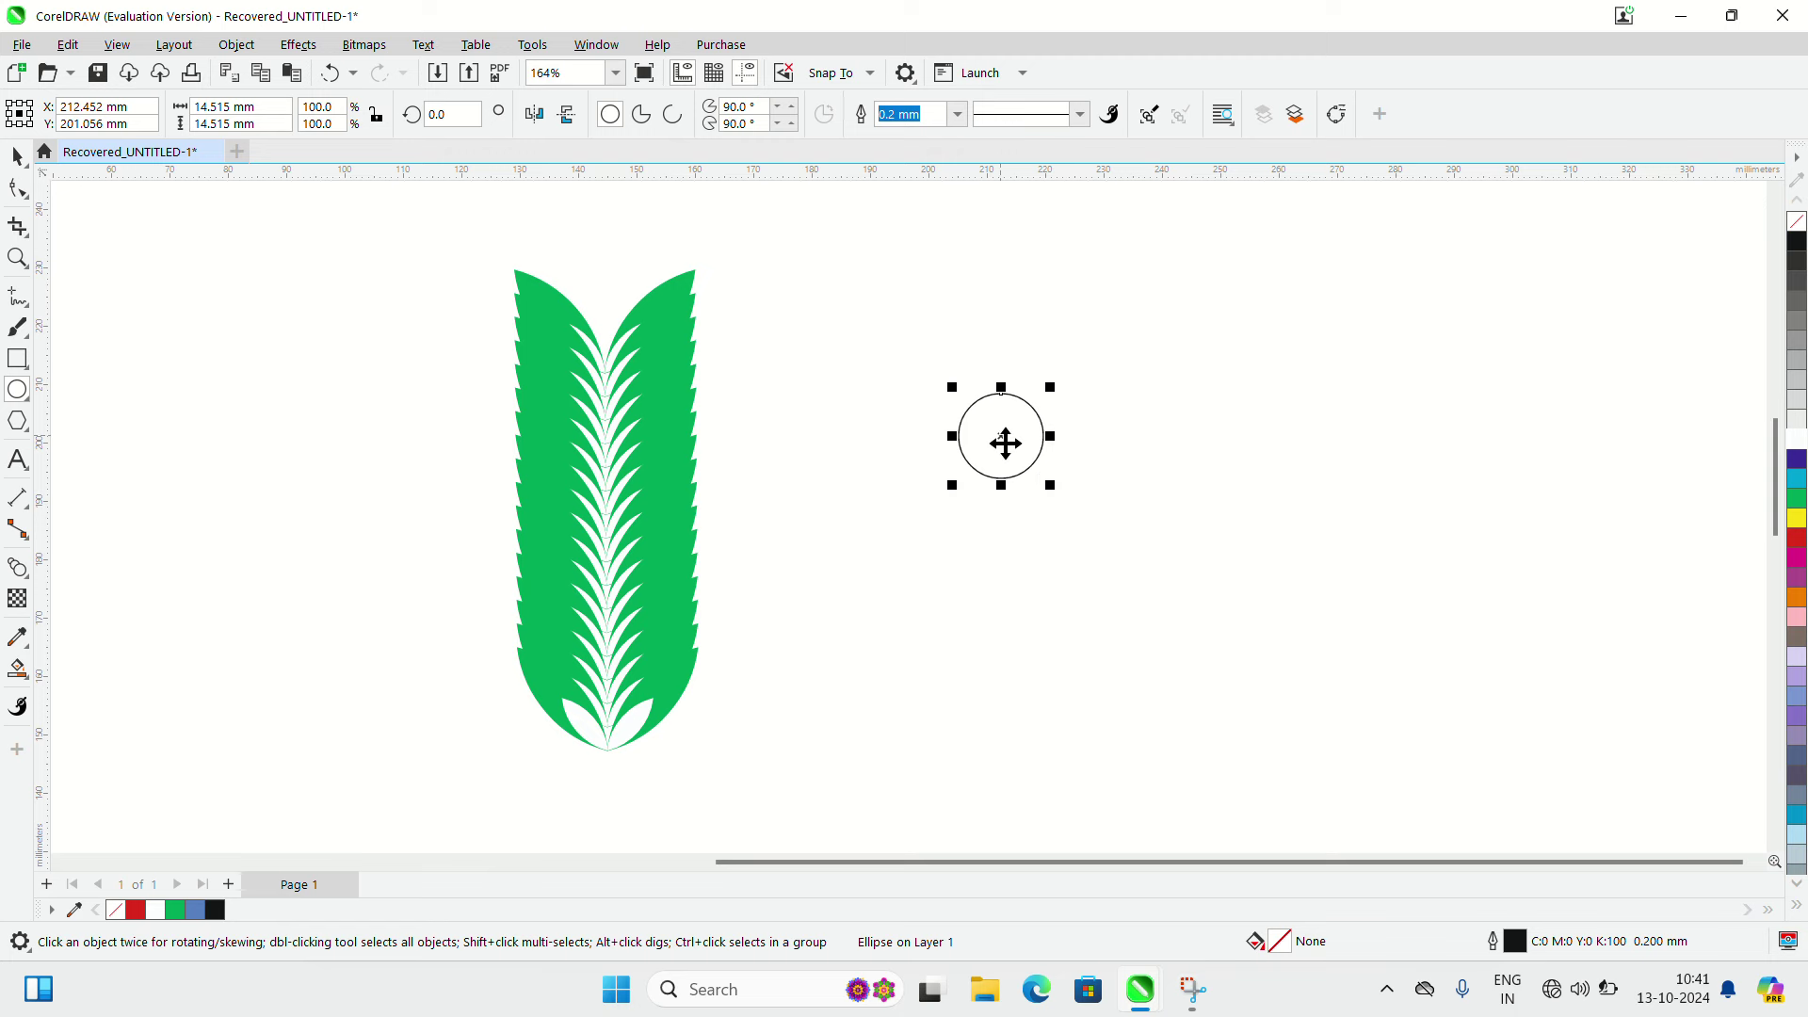
pyautogui.moveTo(1047, 485); pyautogui.dragTo(1466, 757)
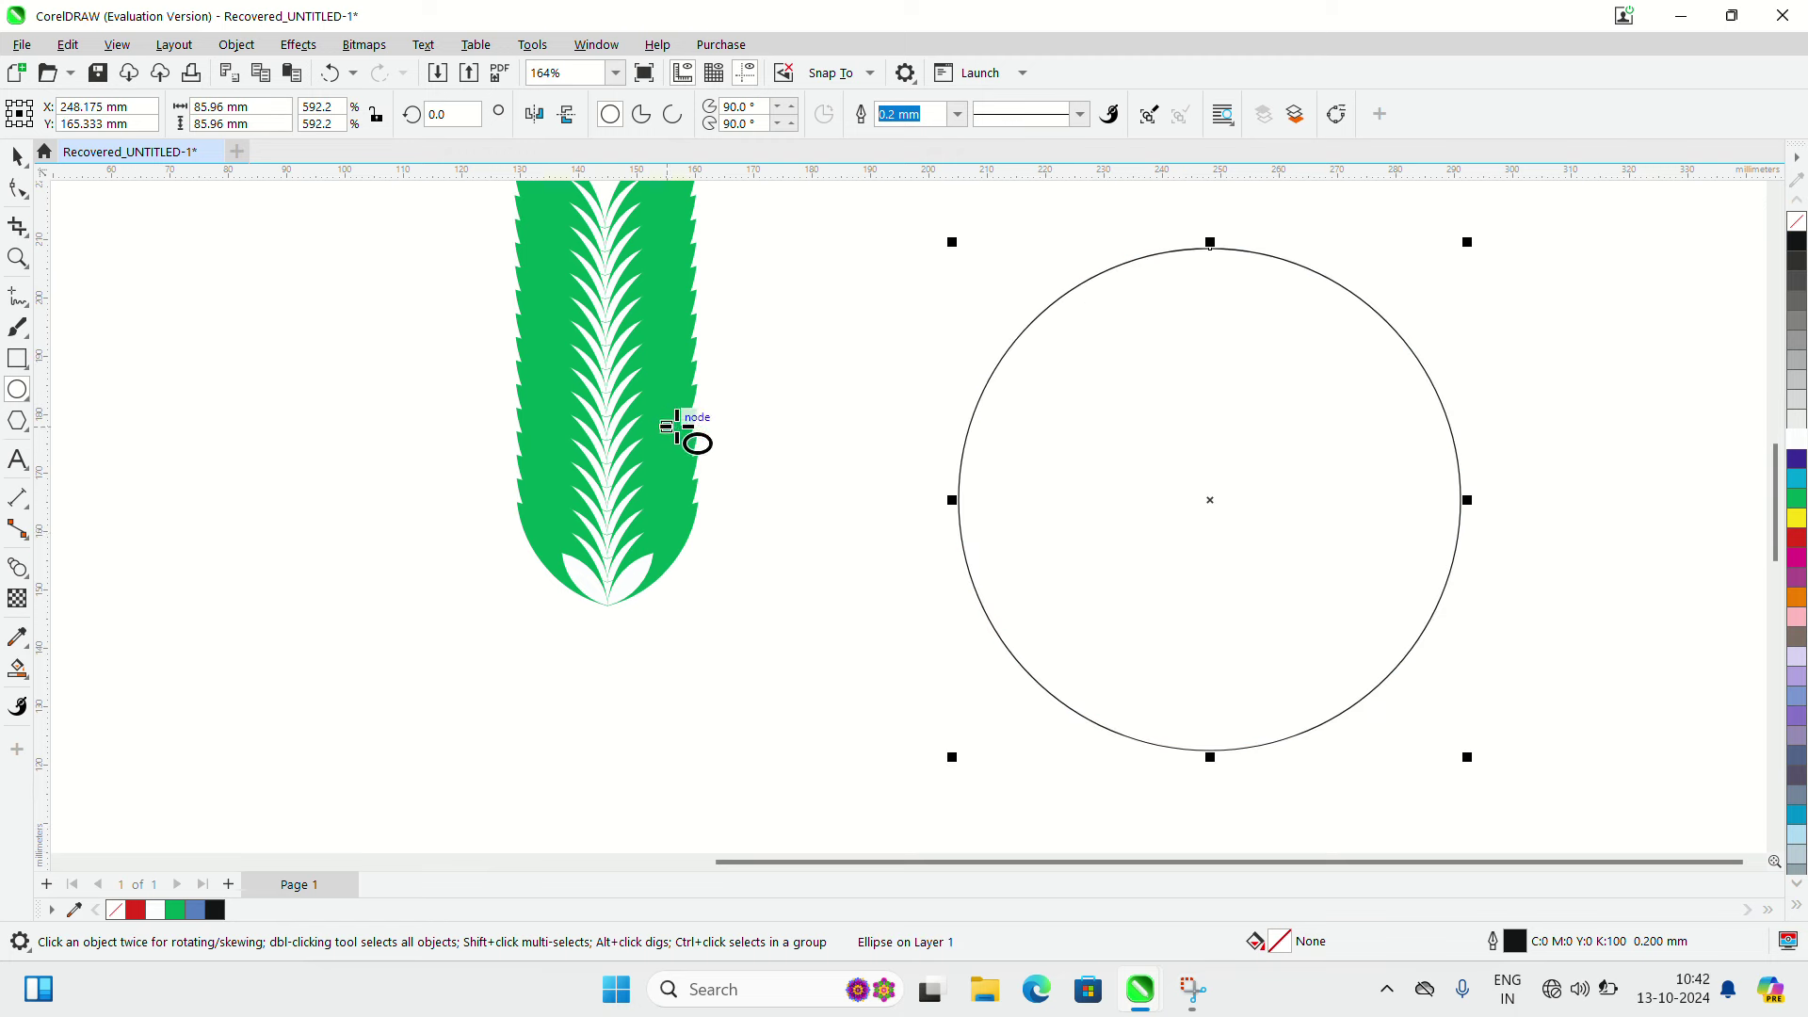
pyautogui.click(1795, 504)
pyautogui.rightClick(1796, 505)
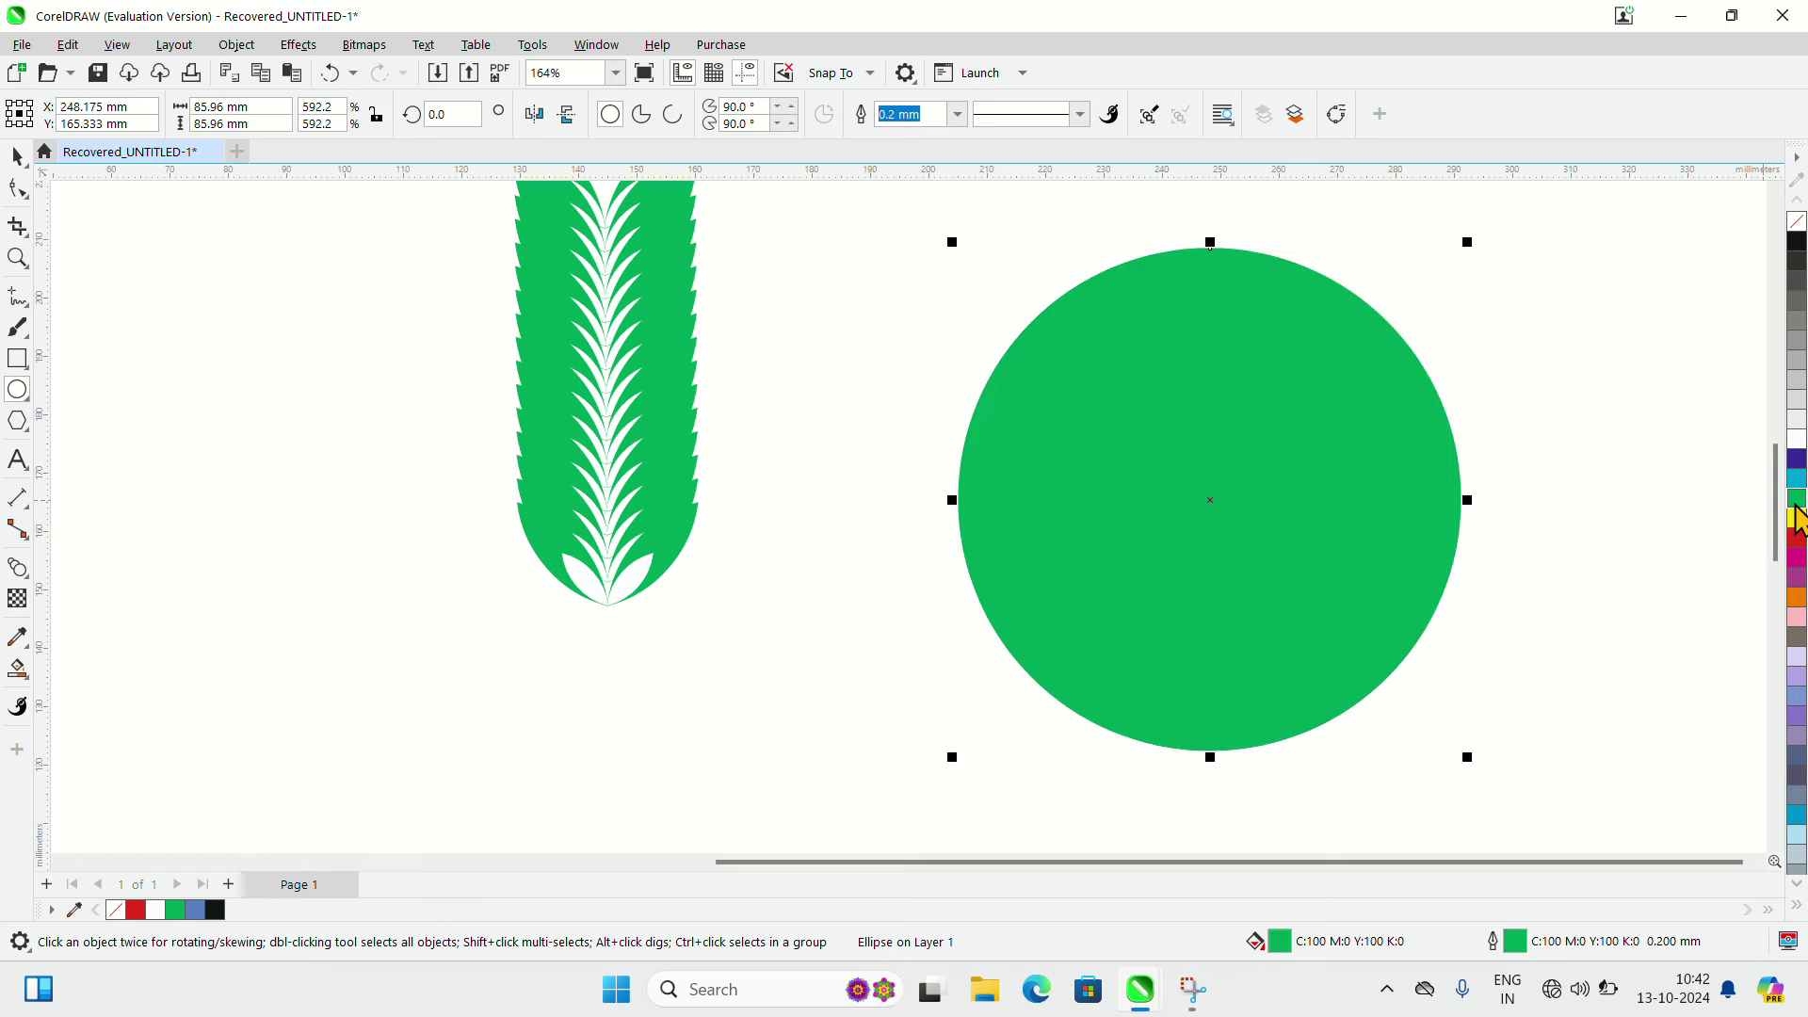
# Remove the circle's fill and set its green outline width to 1.0 mm.
pyautogui.click(1797, 224)
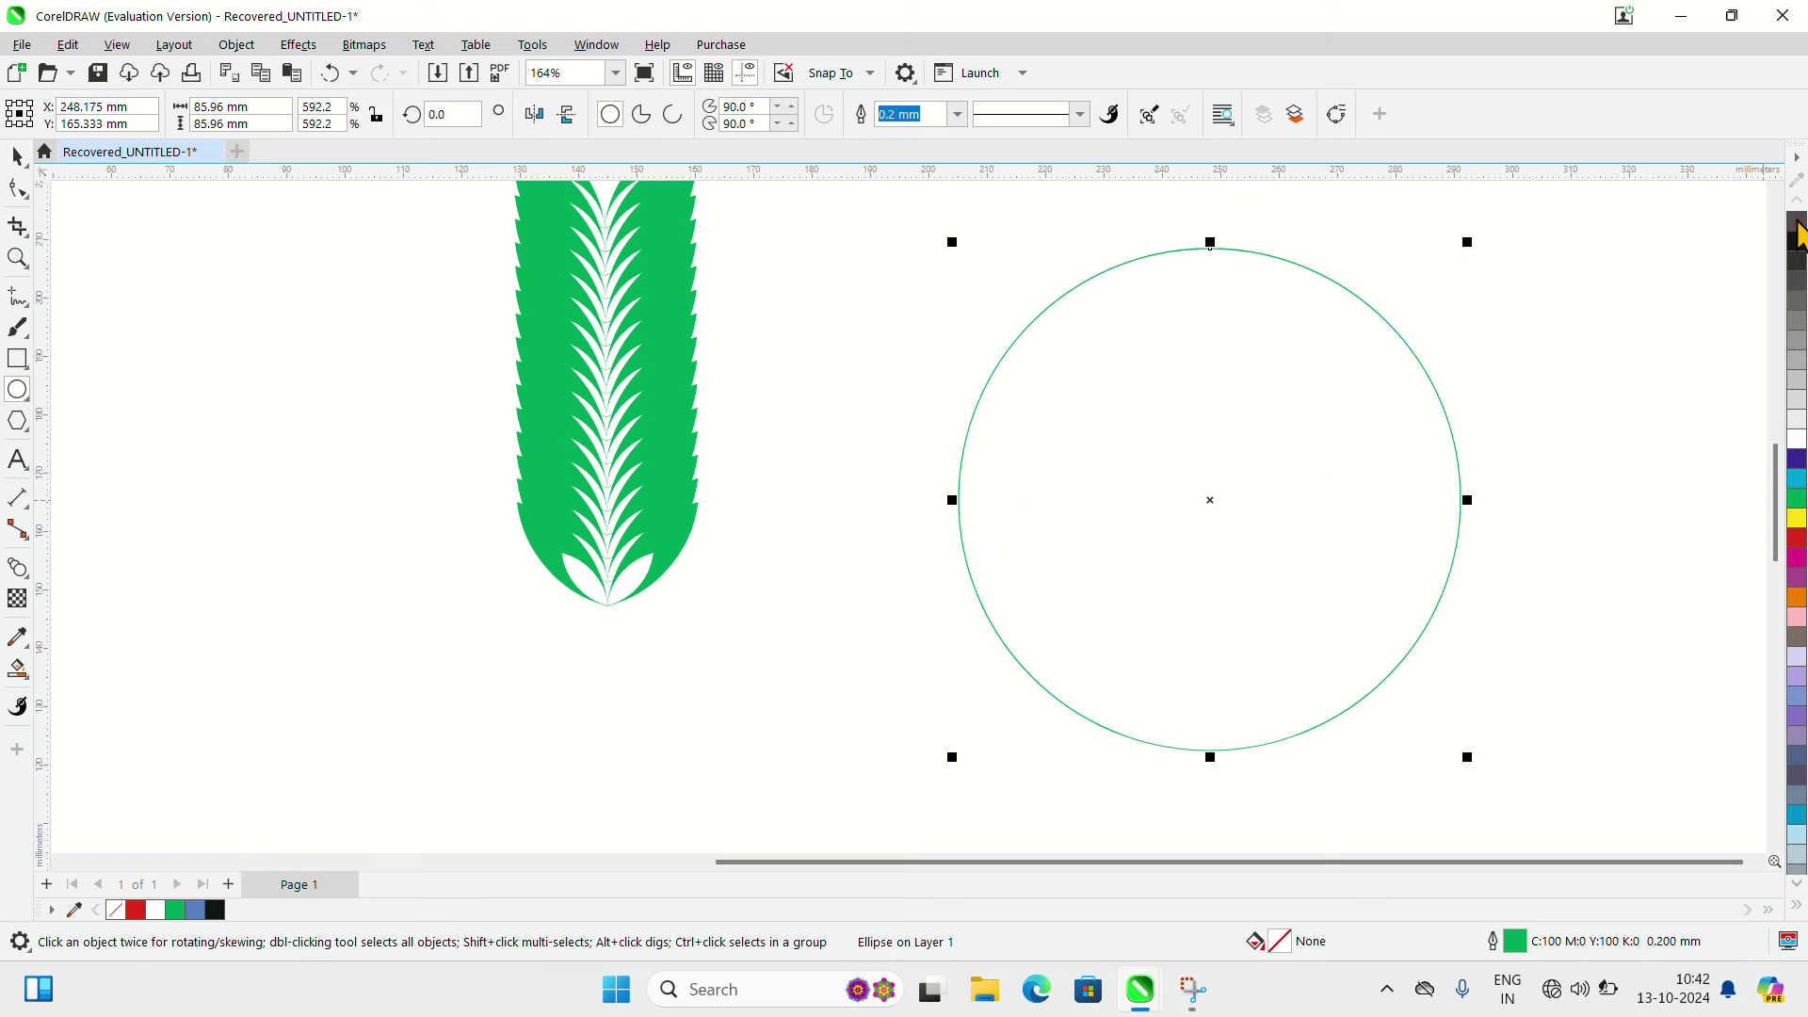
pyautogui.click(962, 115)
pyautogui.click(935, 314)
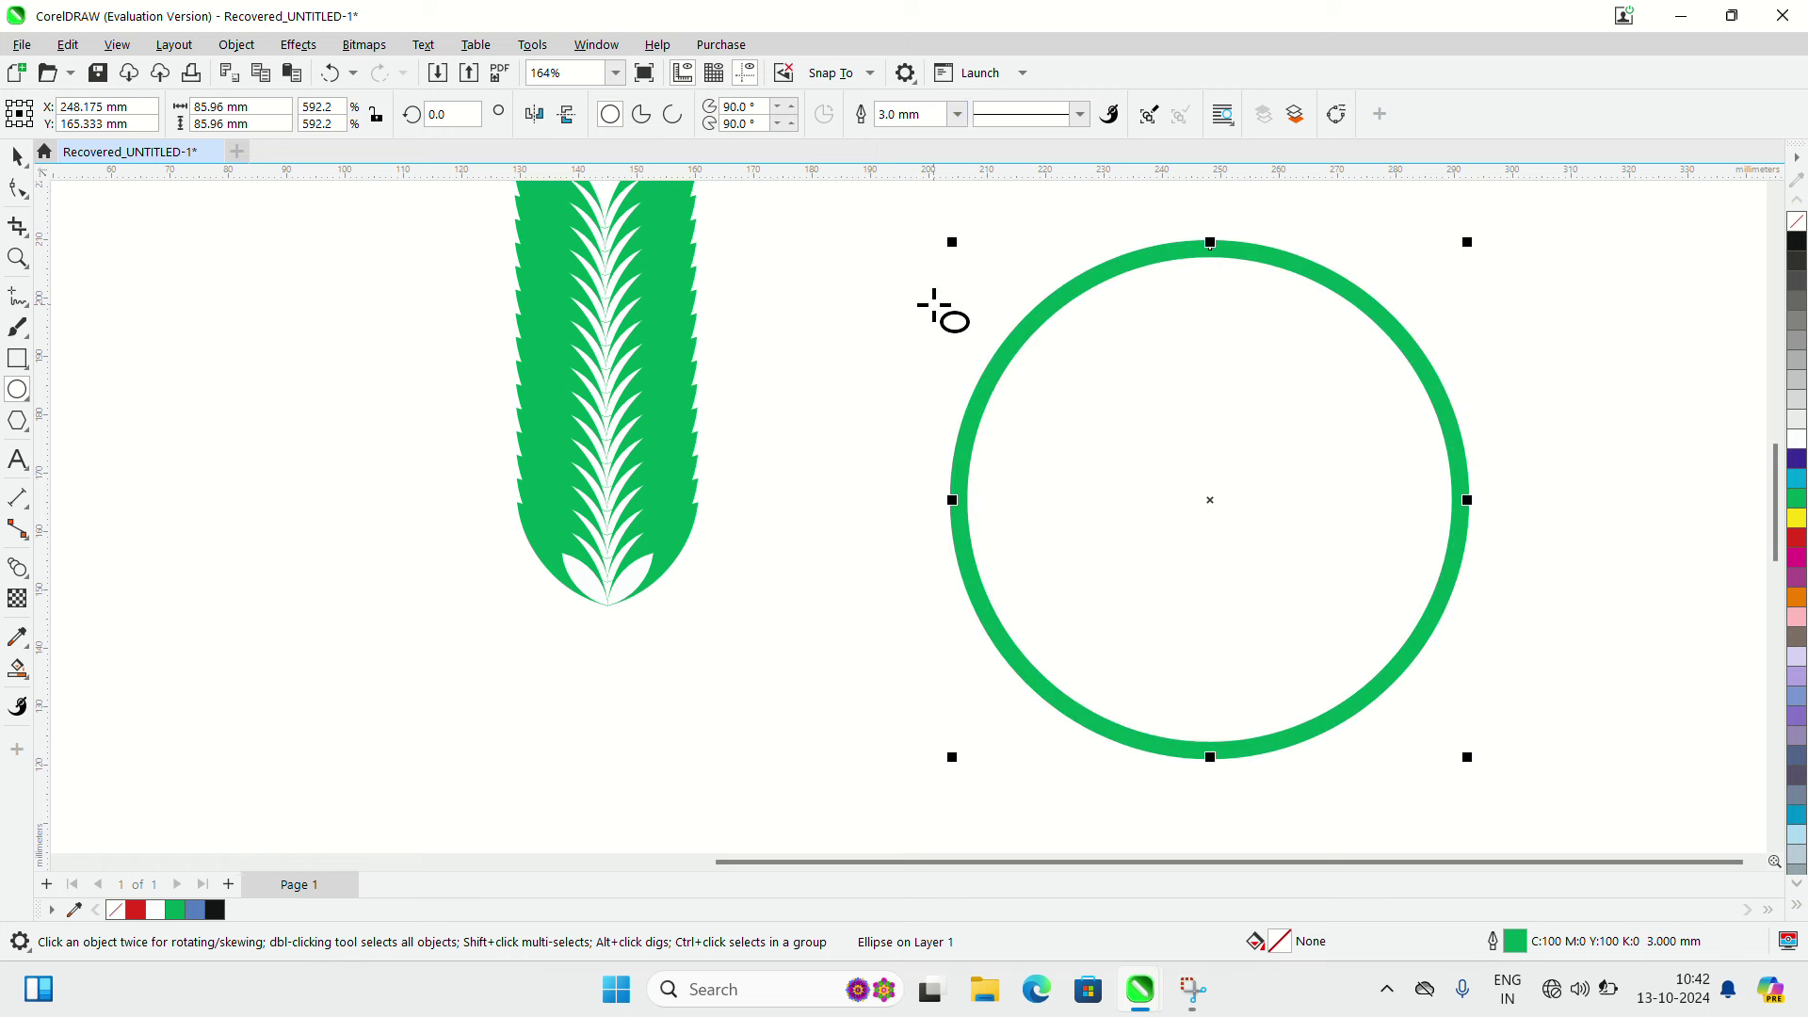
pyautogui.click(957, 115)
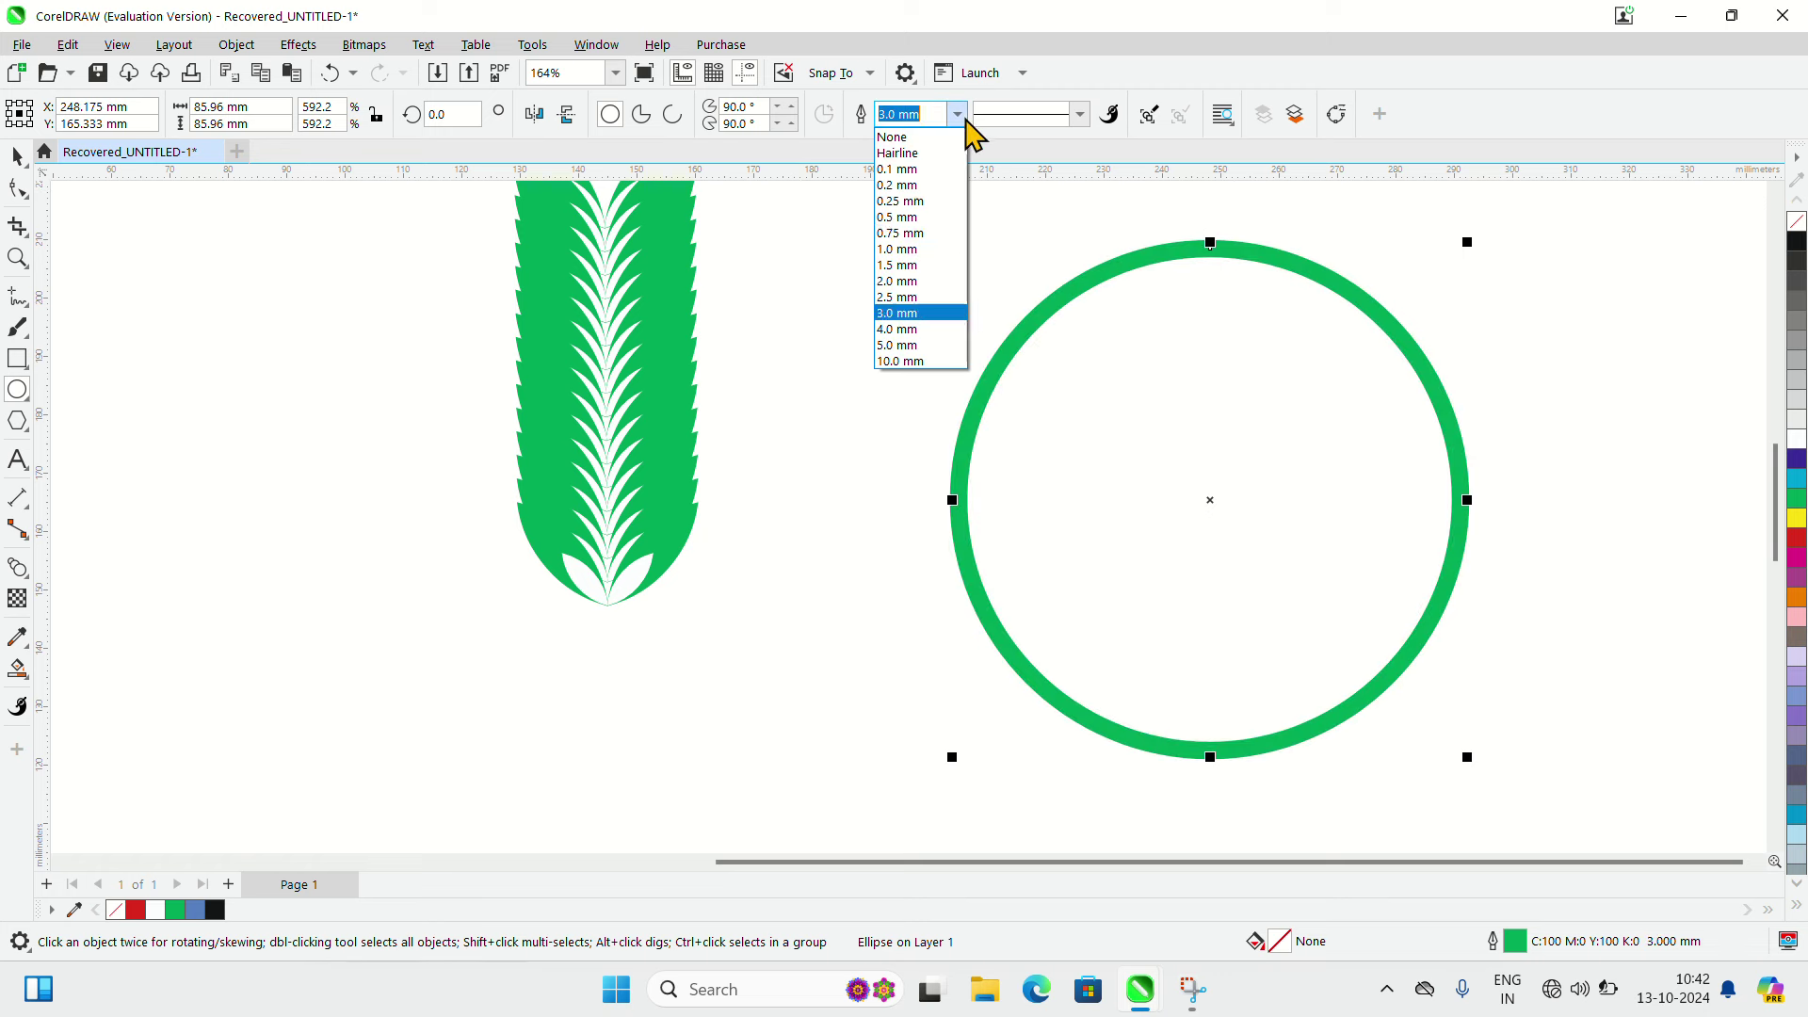
pyautogui.click(959, 250)
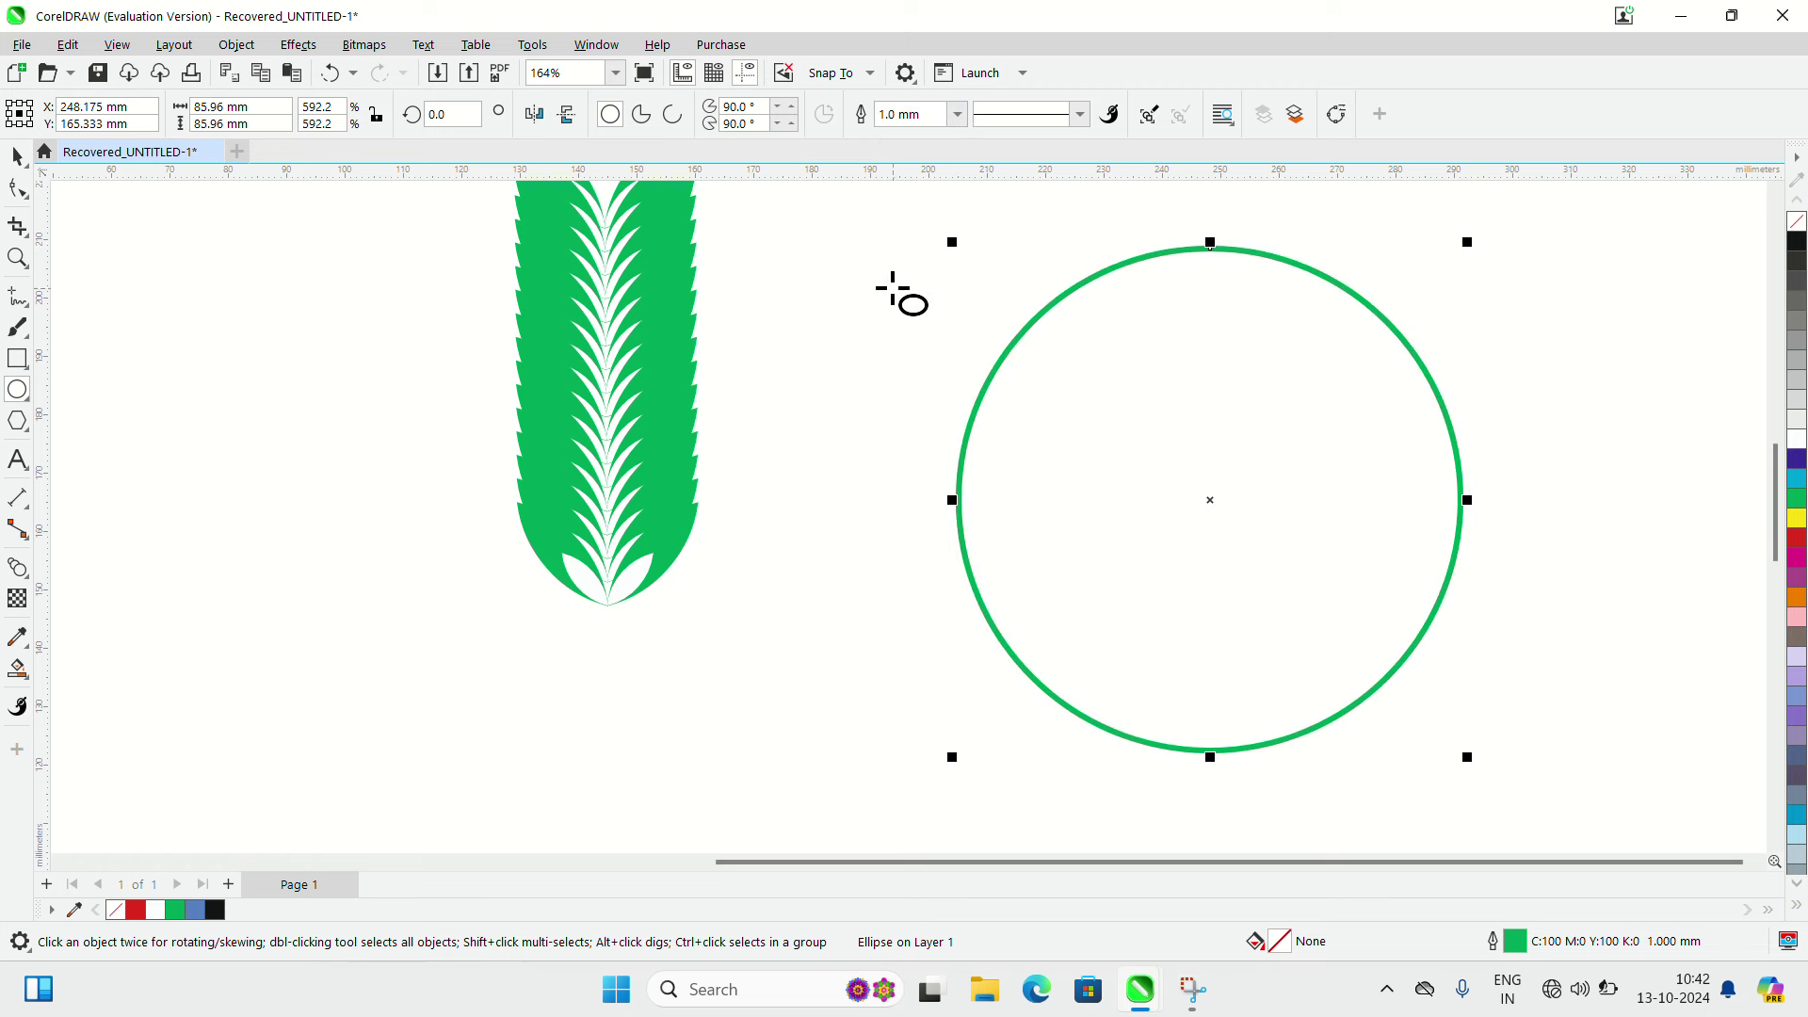
pyautogui.scroll(-2, 904, 273)
pyautogui.scroll(2, 1021, 215)
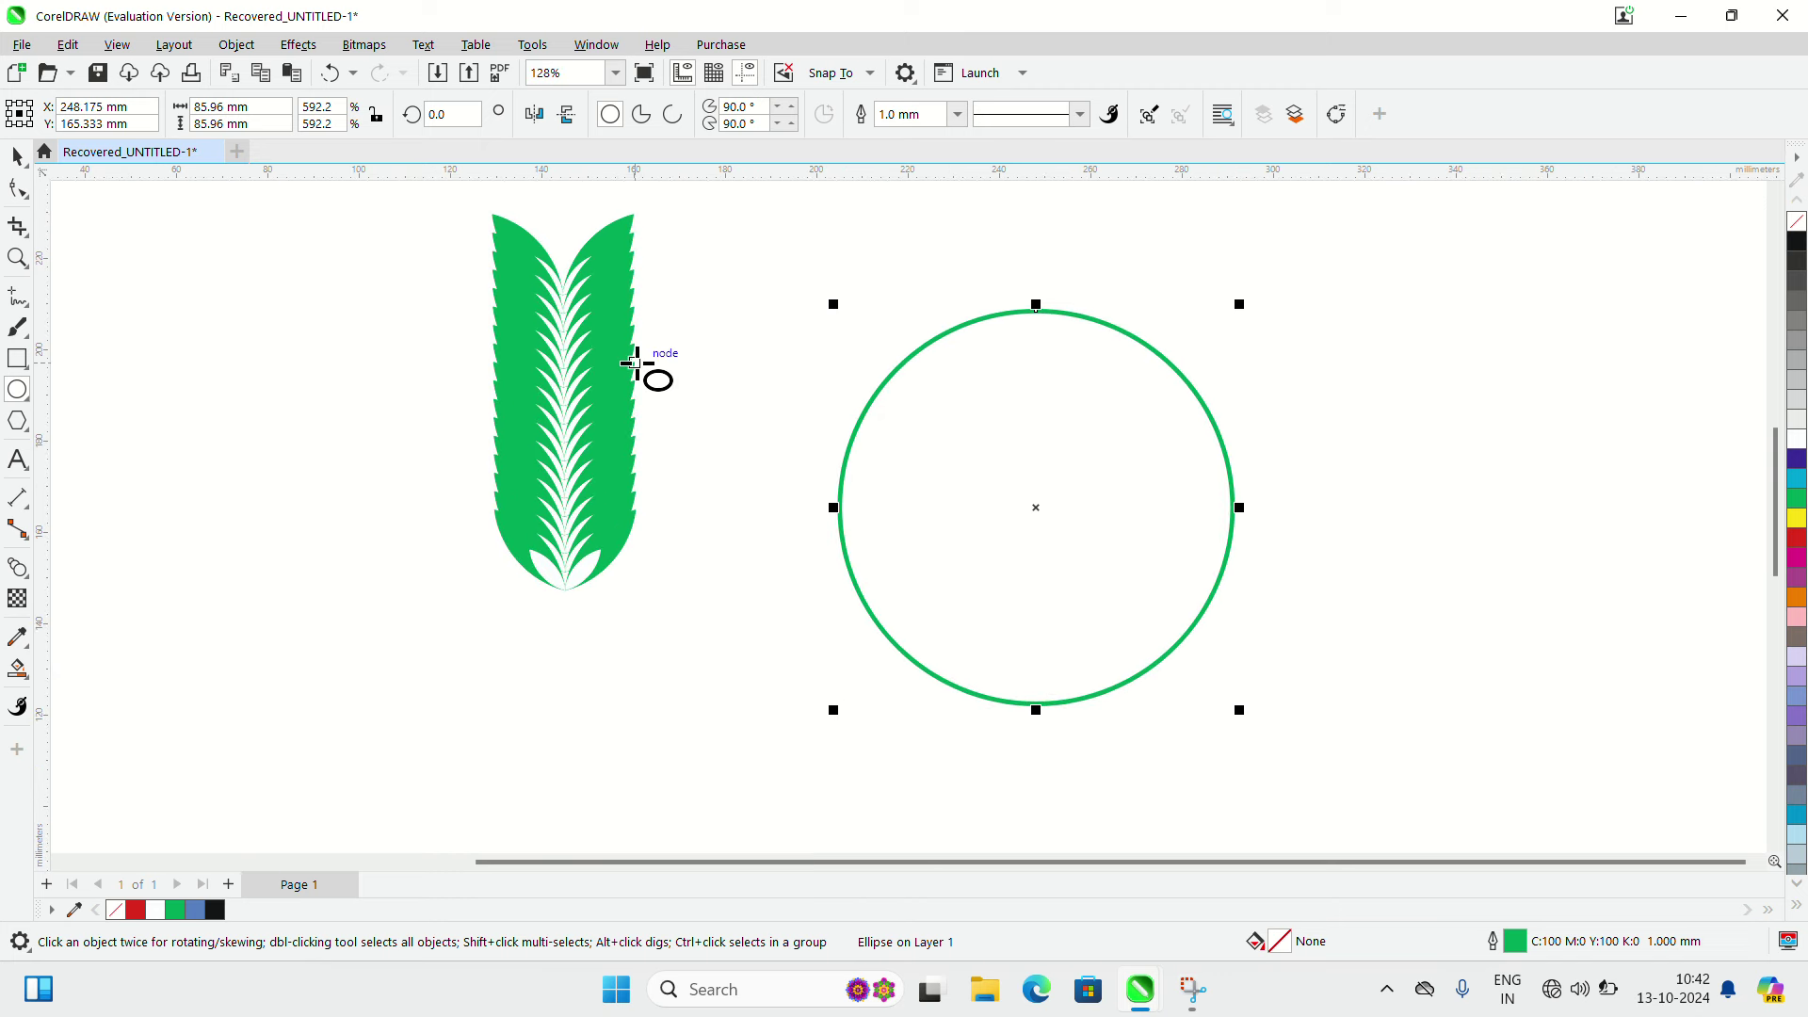
# Attach the leaf blend to the green circle as its new path.
pyautogui.click(16, 156)
pyautogui.click(548, 371)
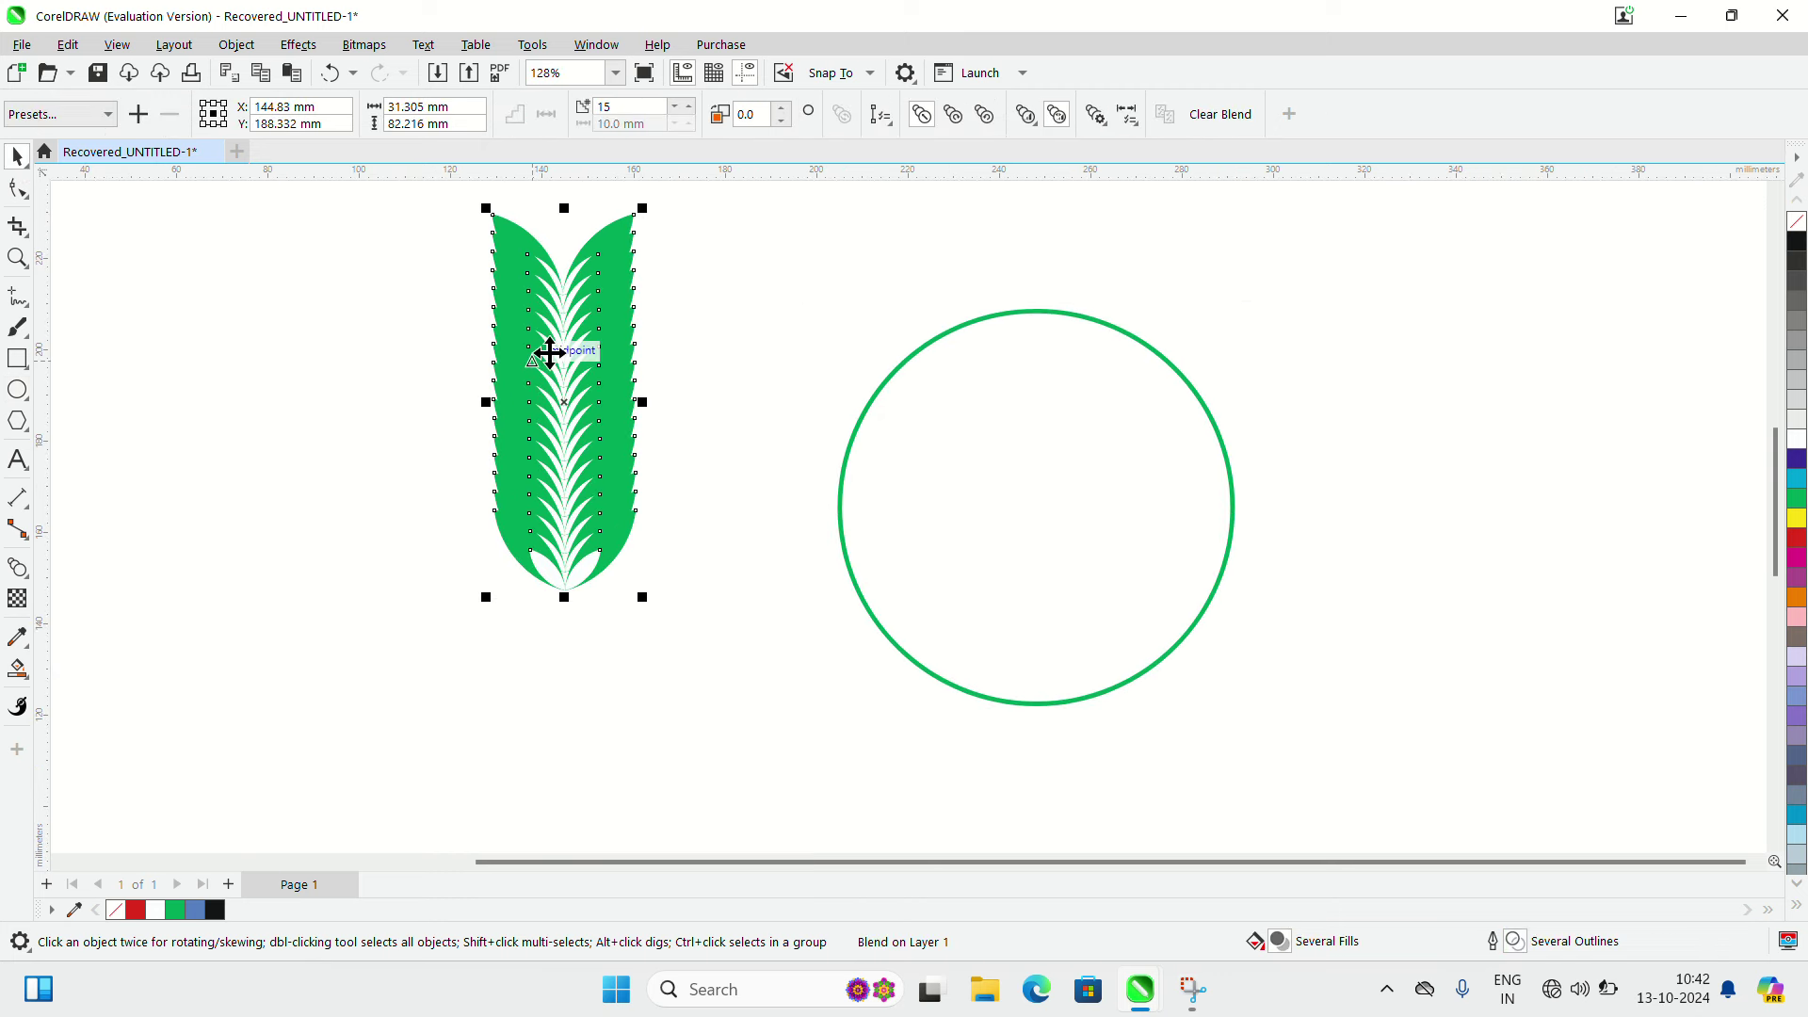
pyautogui.click(883, 115)
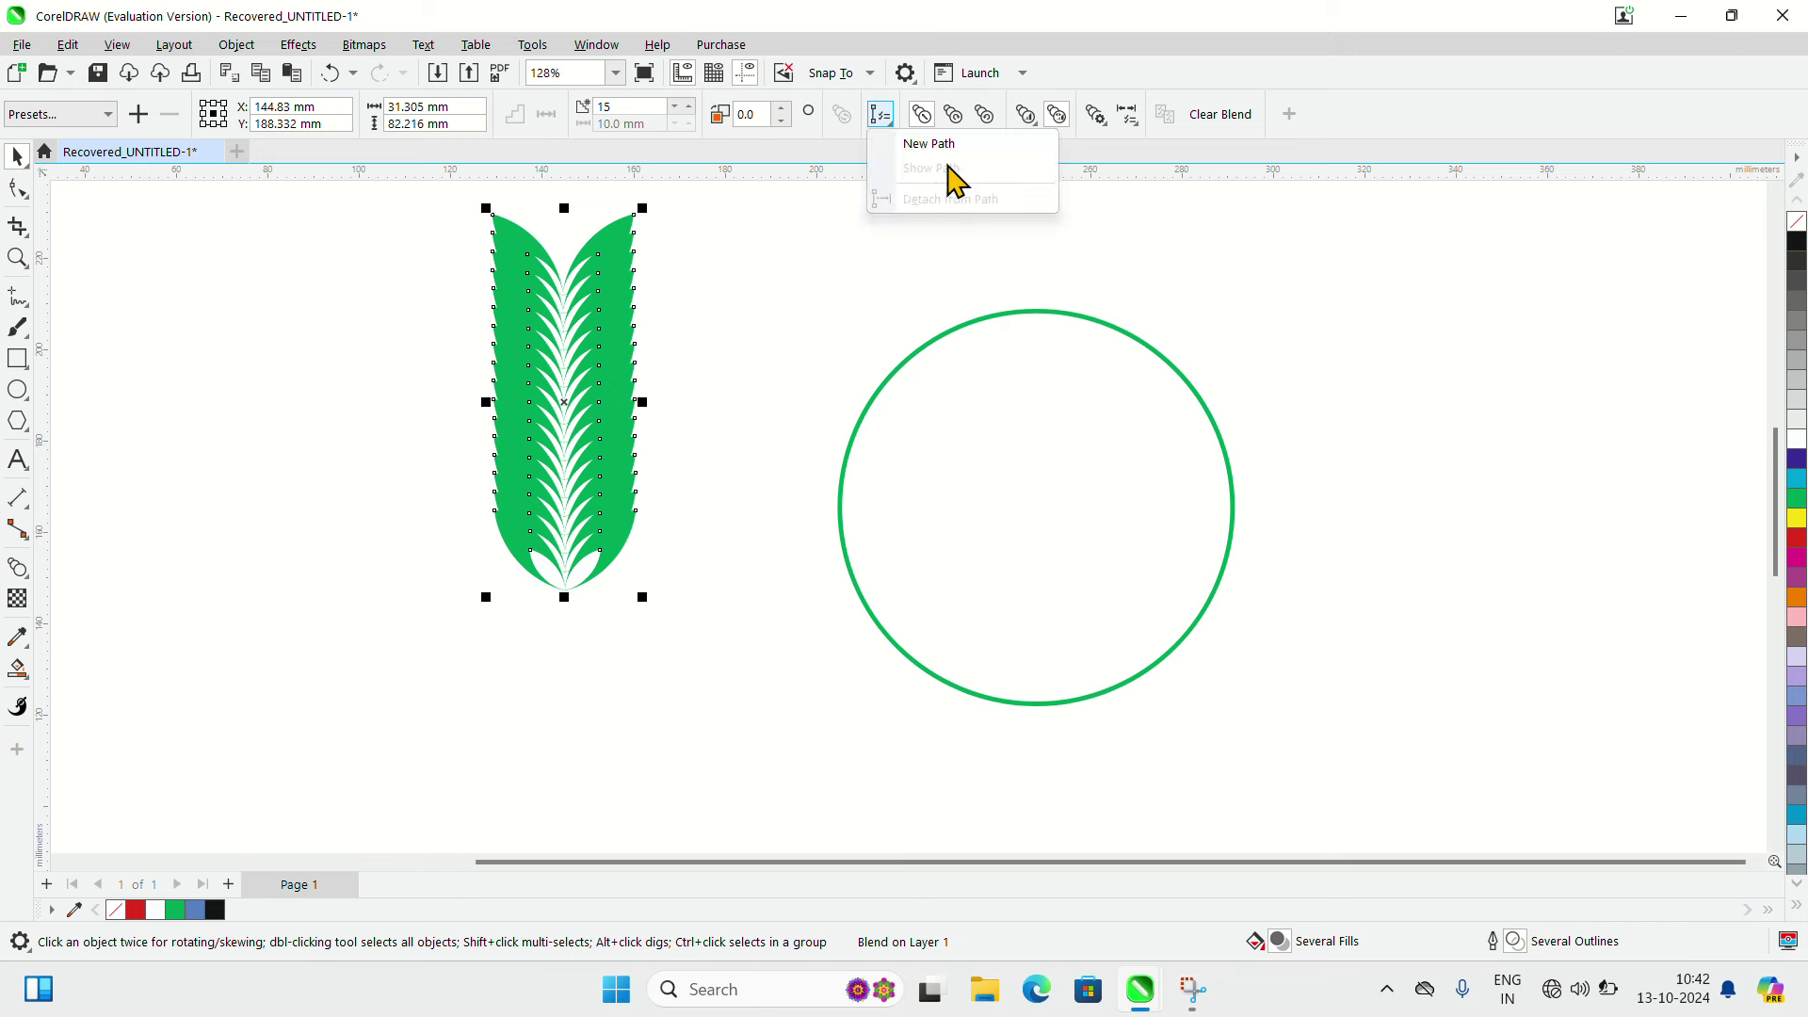
pyautogui.click(928, 143)
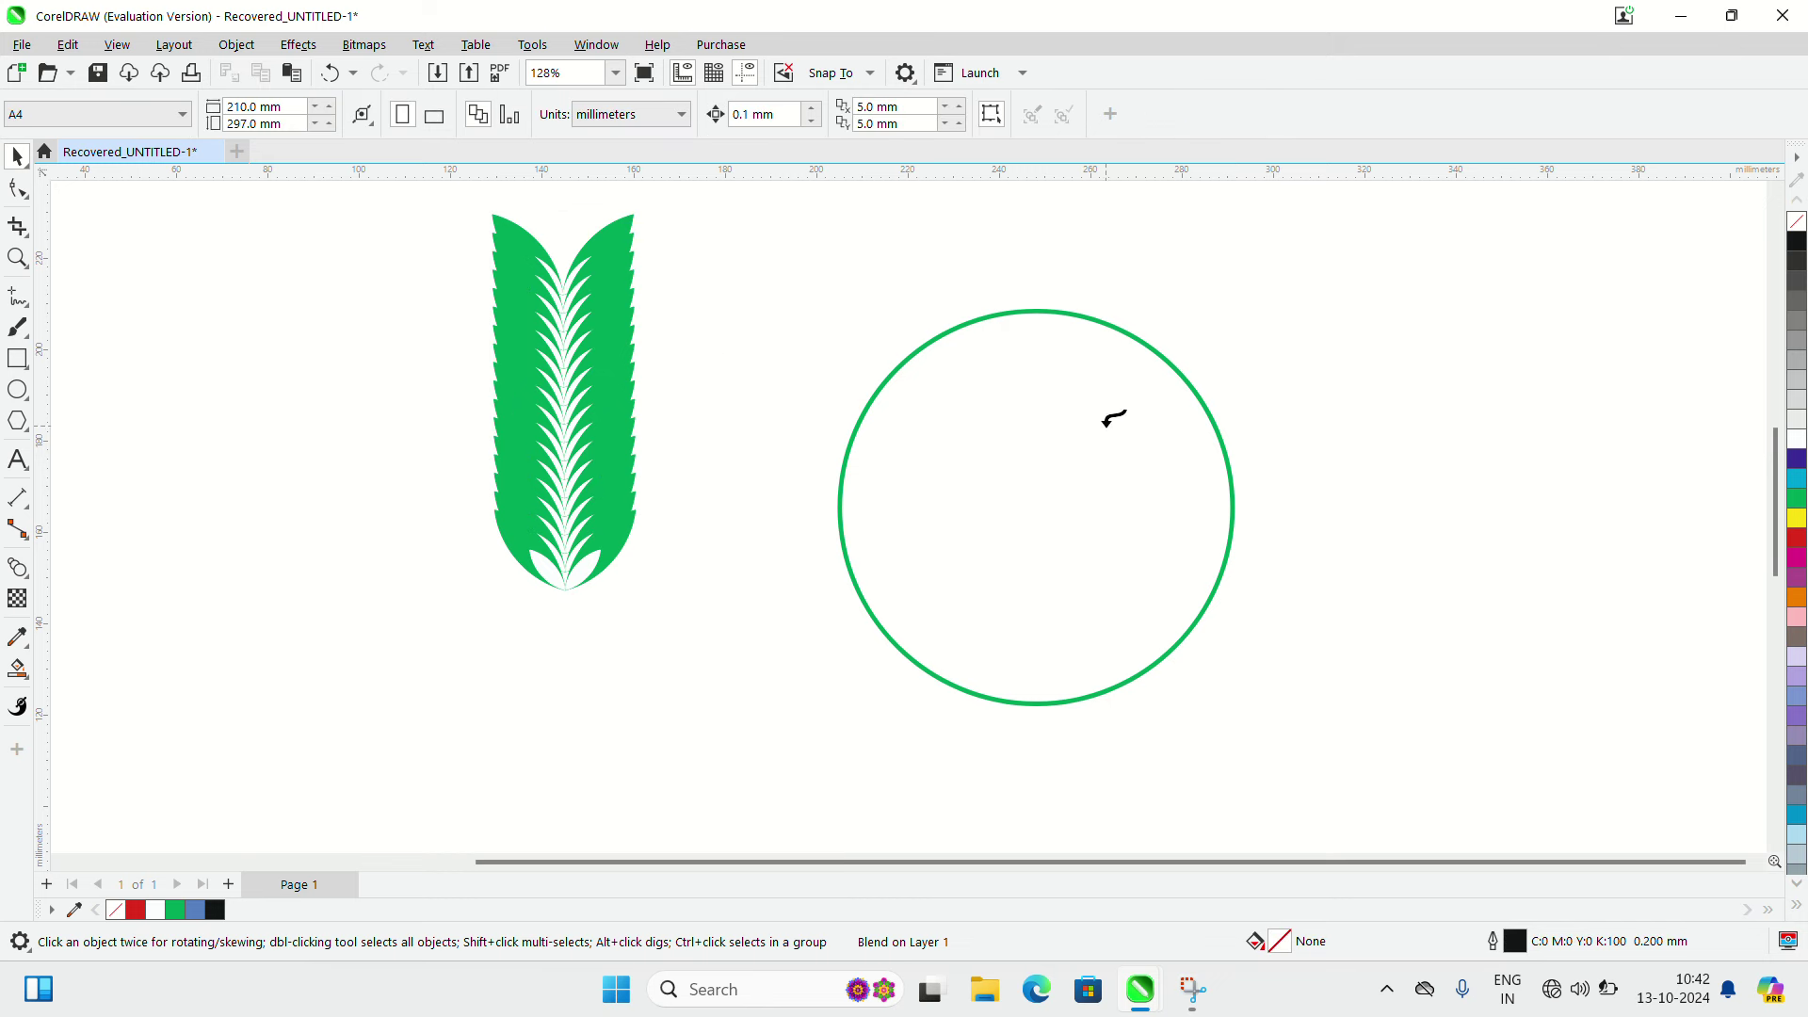
pyautogui.click(962, 324)
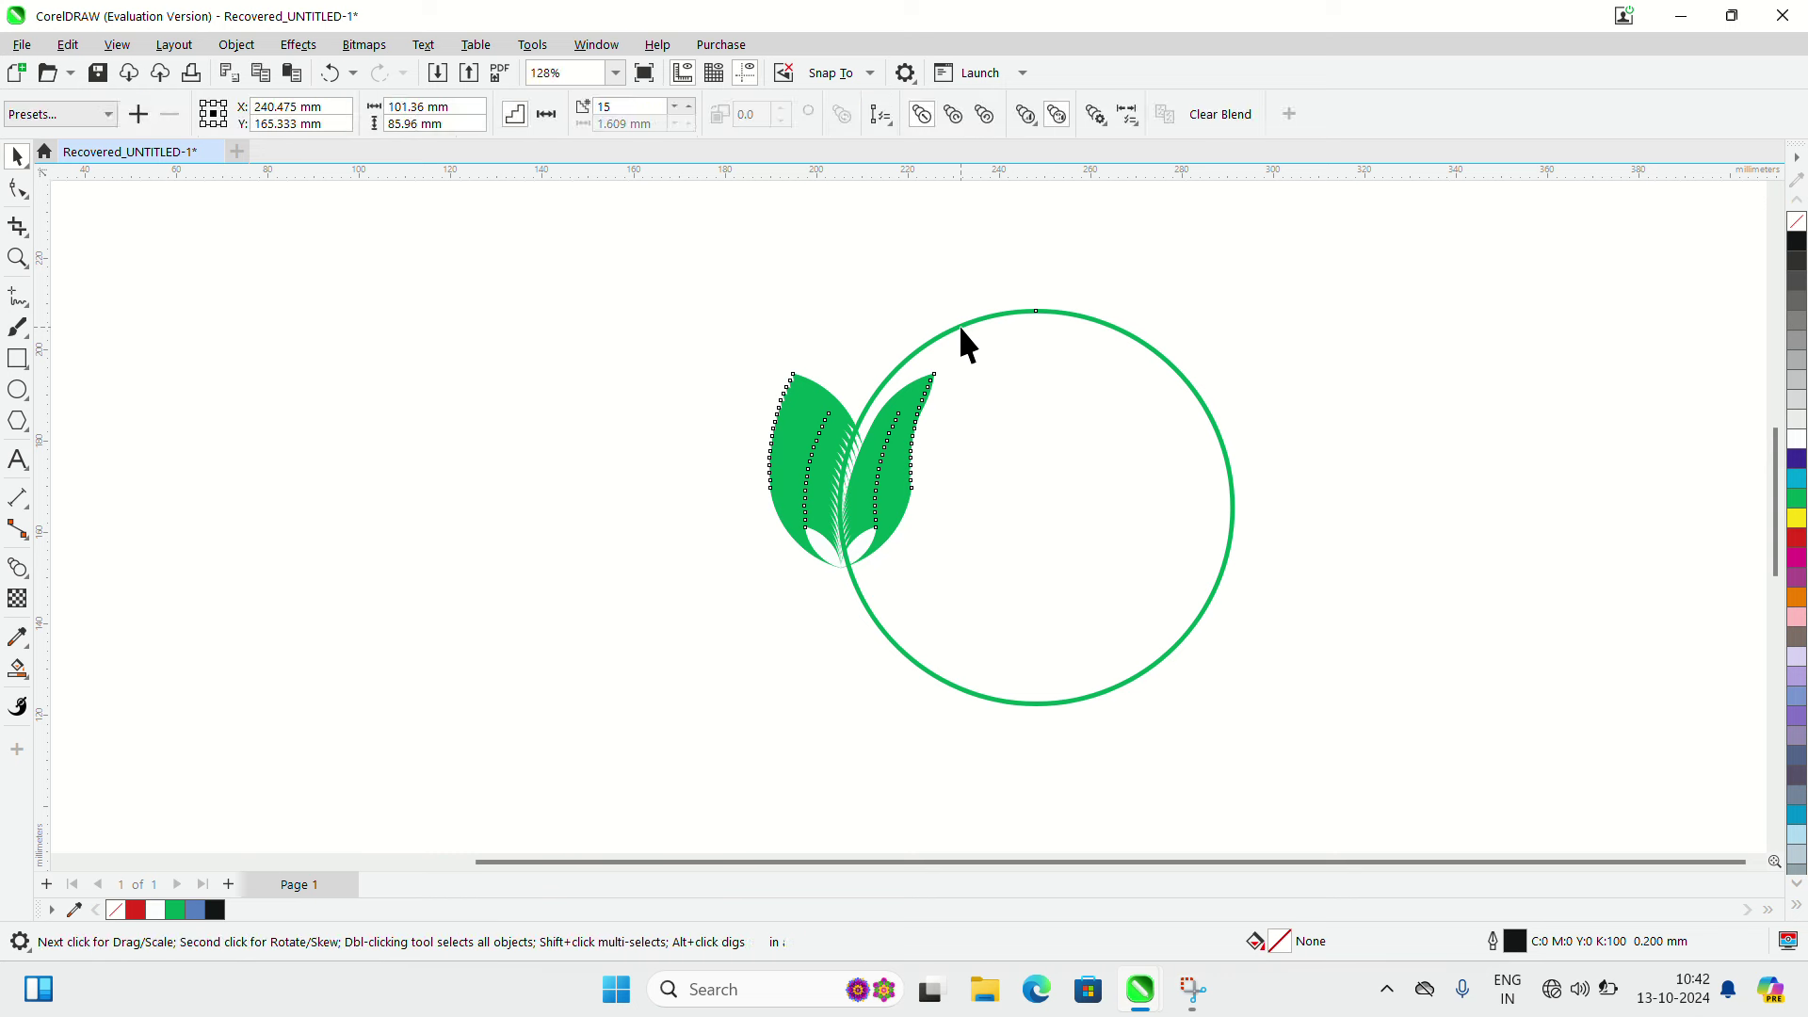
# Spread the leaf blend along the full circle path and rotate all its objects to follow the path.
pyautogui.click(1095, 114)
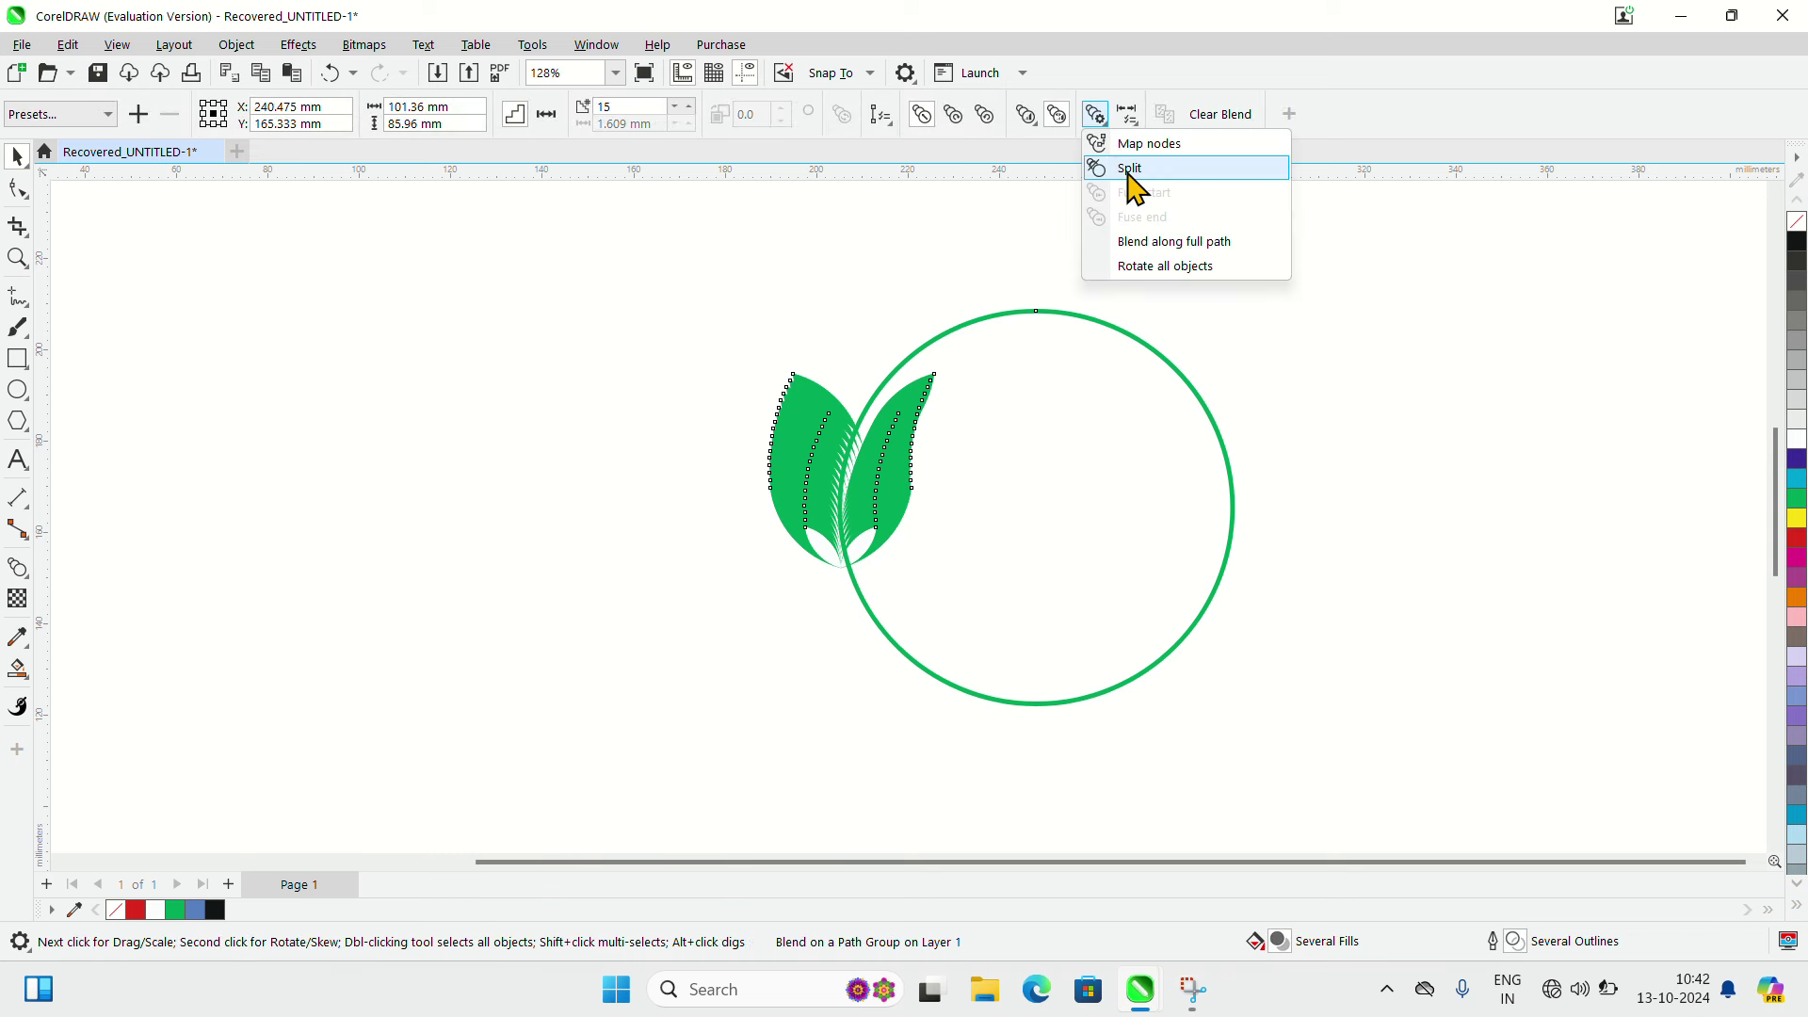
pyautogui.click(1148, 241)
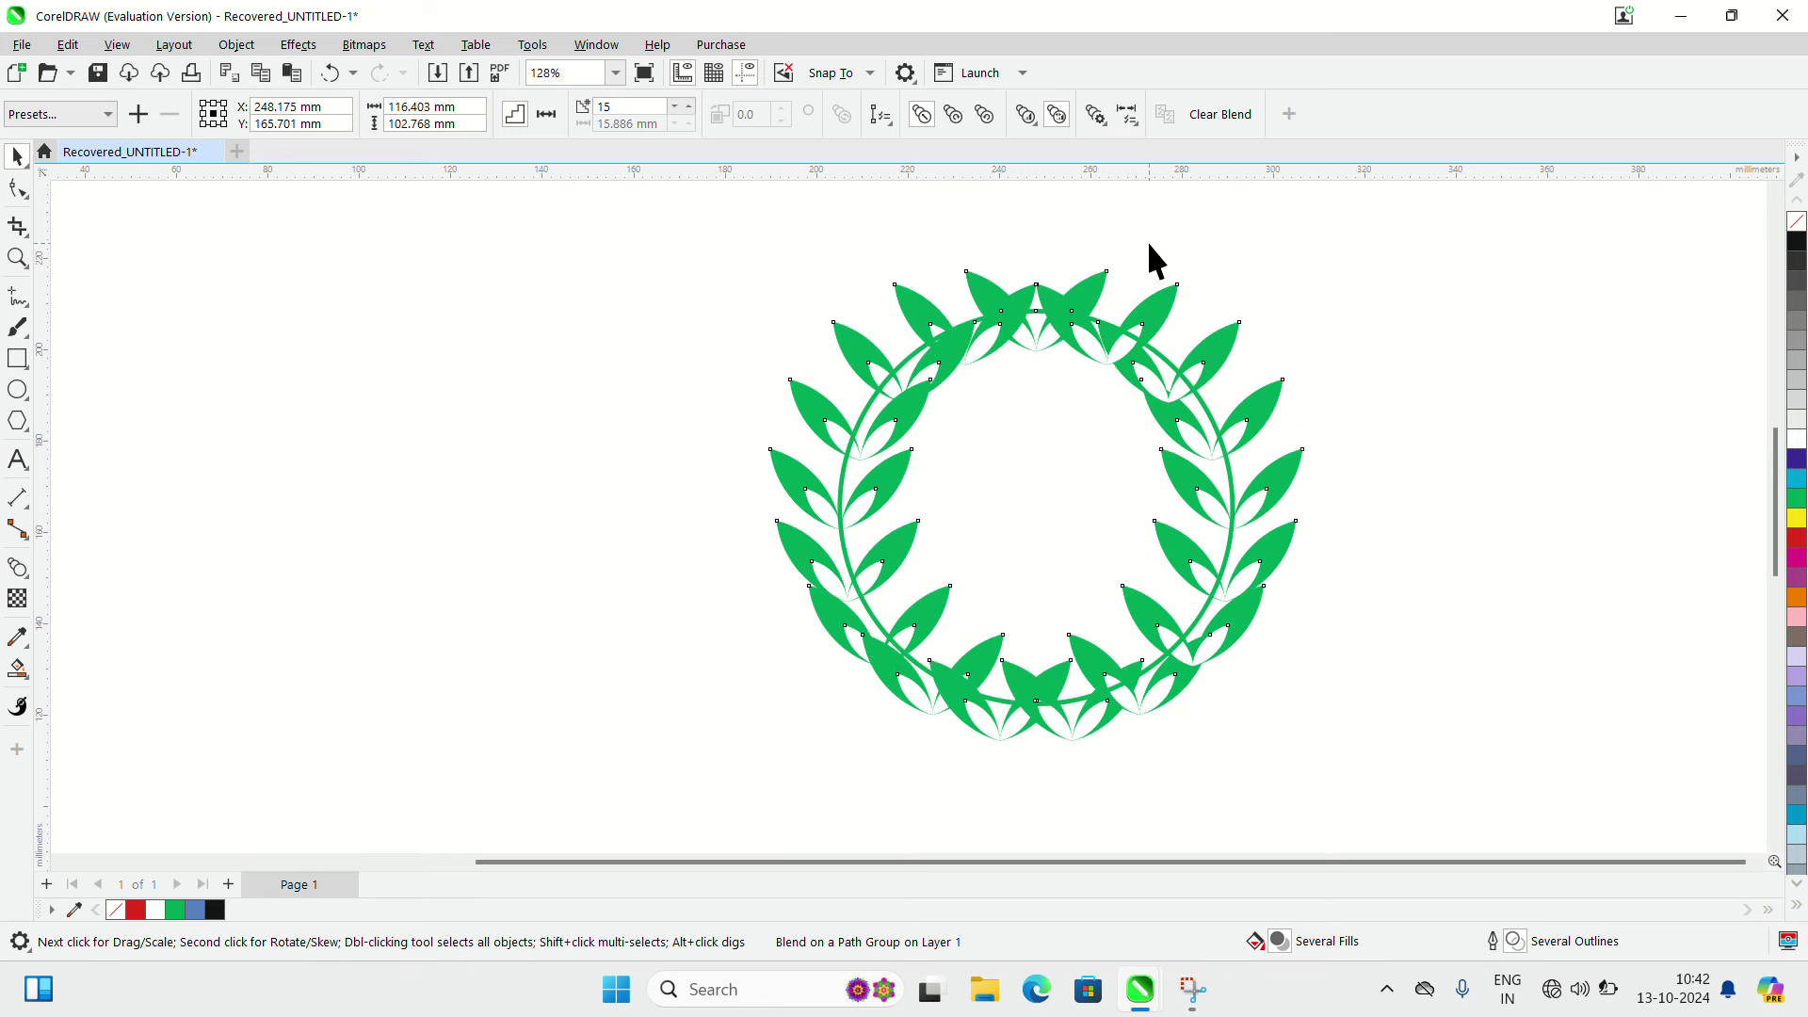
pyautogui.click(1109, 130)
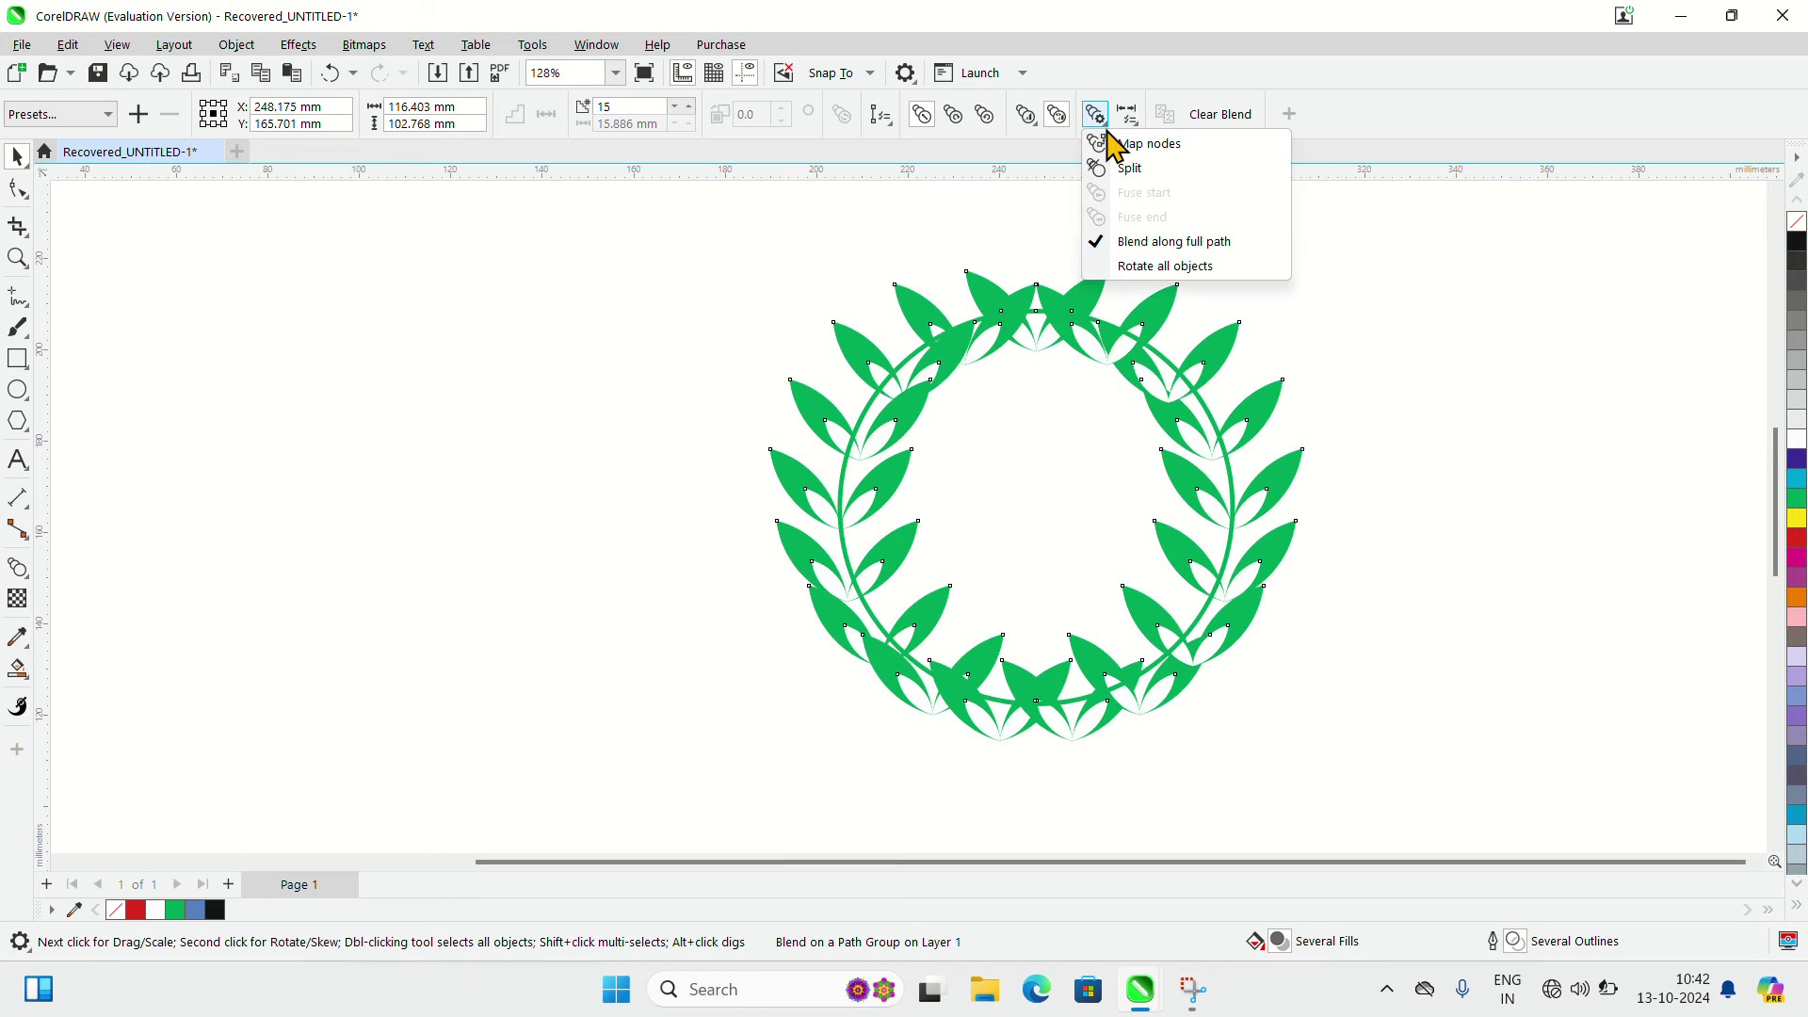
pyautogui.click(1170, 263)
pyautogui.scroll(1, 1058, 292)
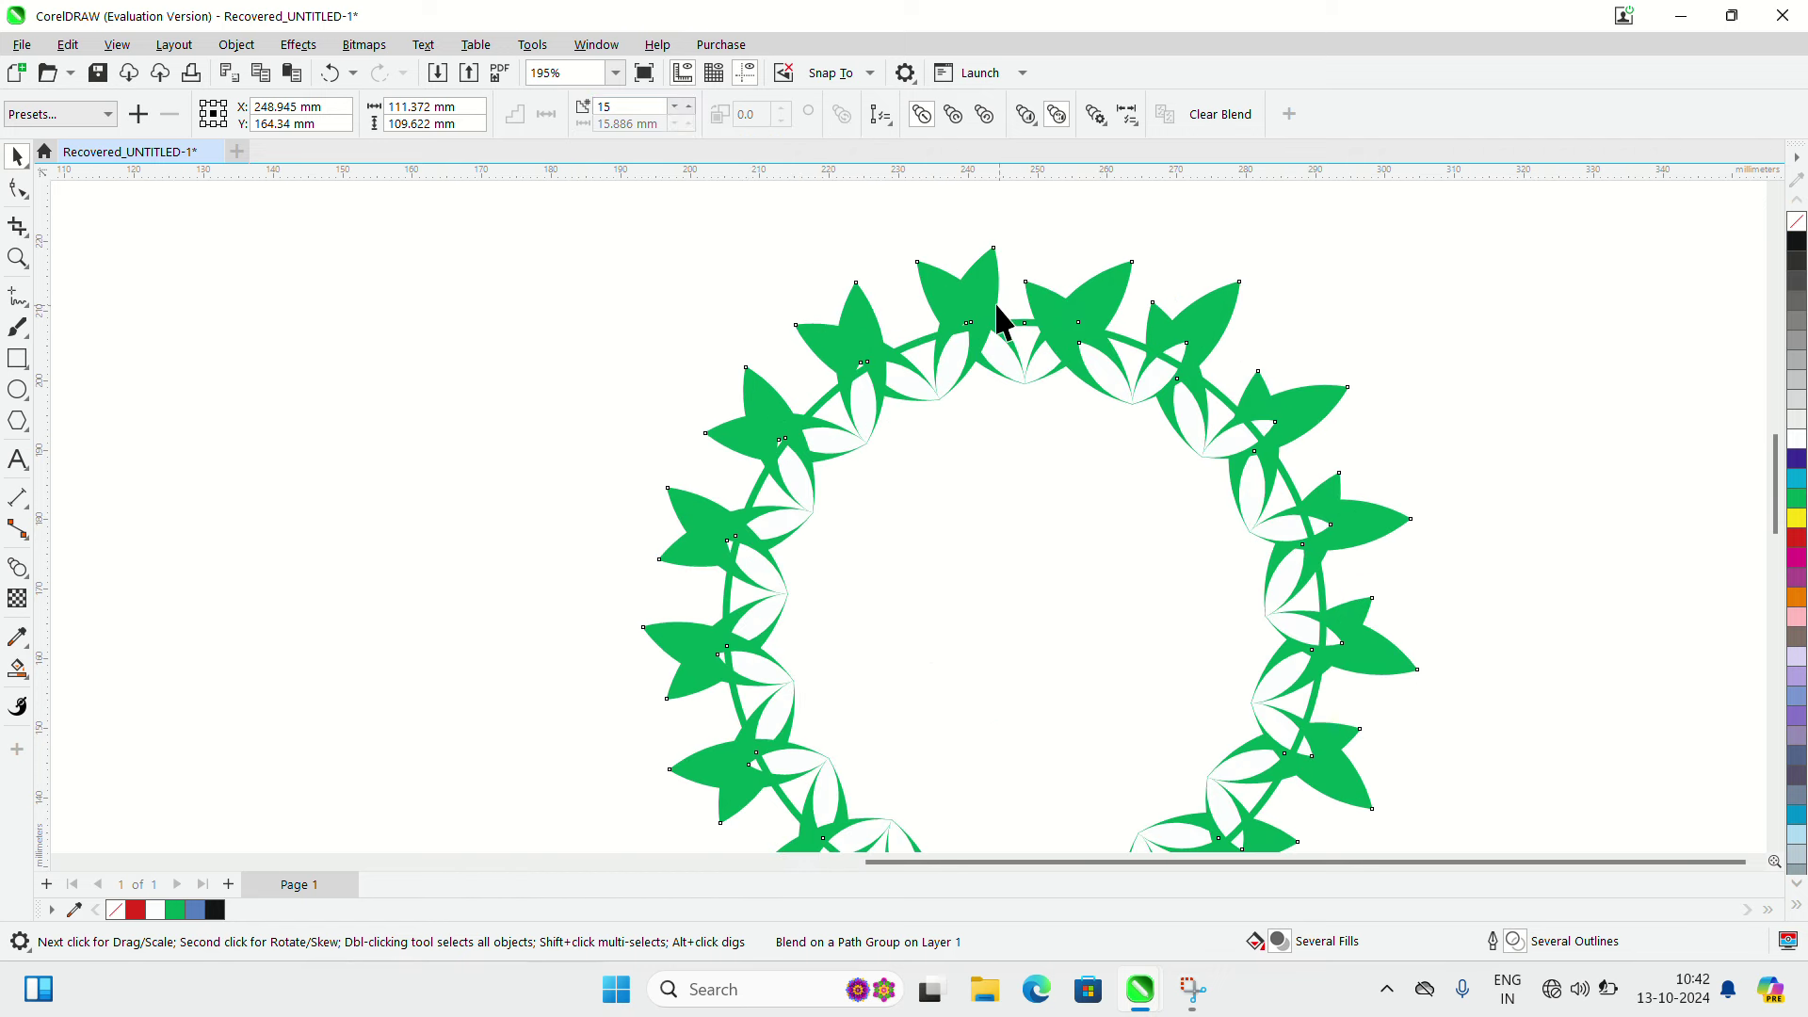
# Set the number of blend steps on the circular leaf blend to 14.
pyautogui.click(686, 115)
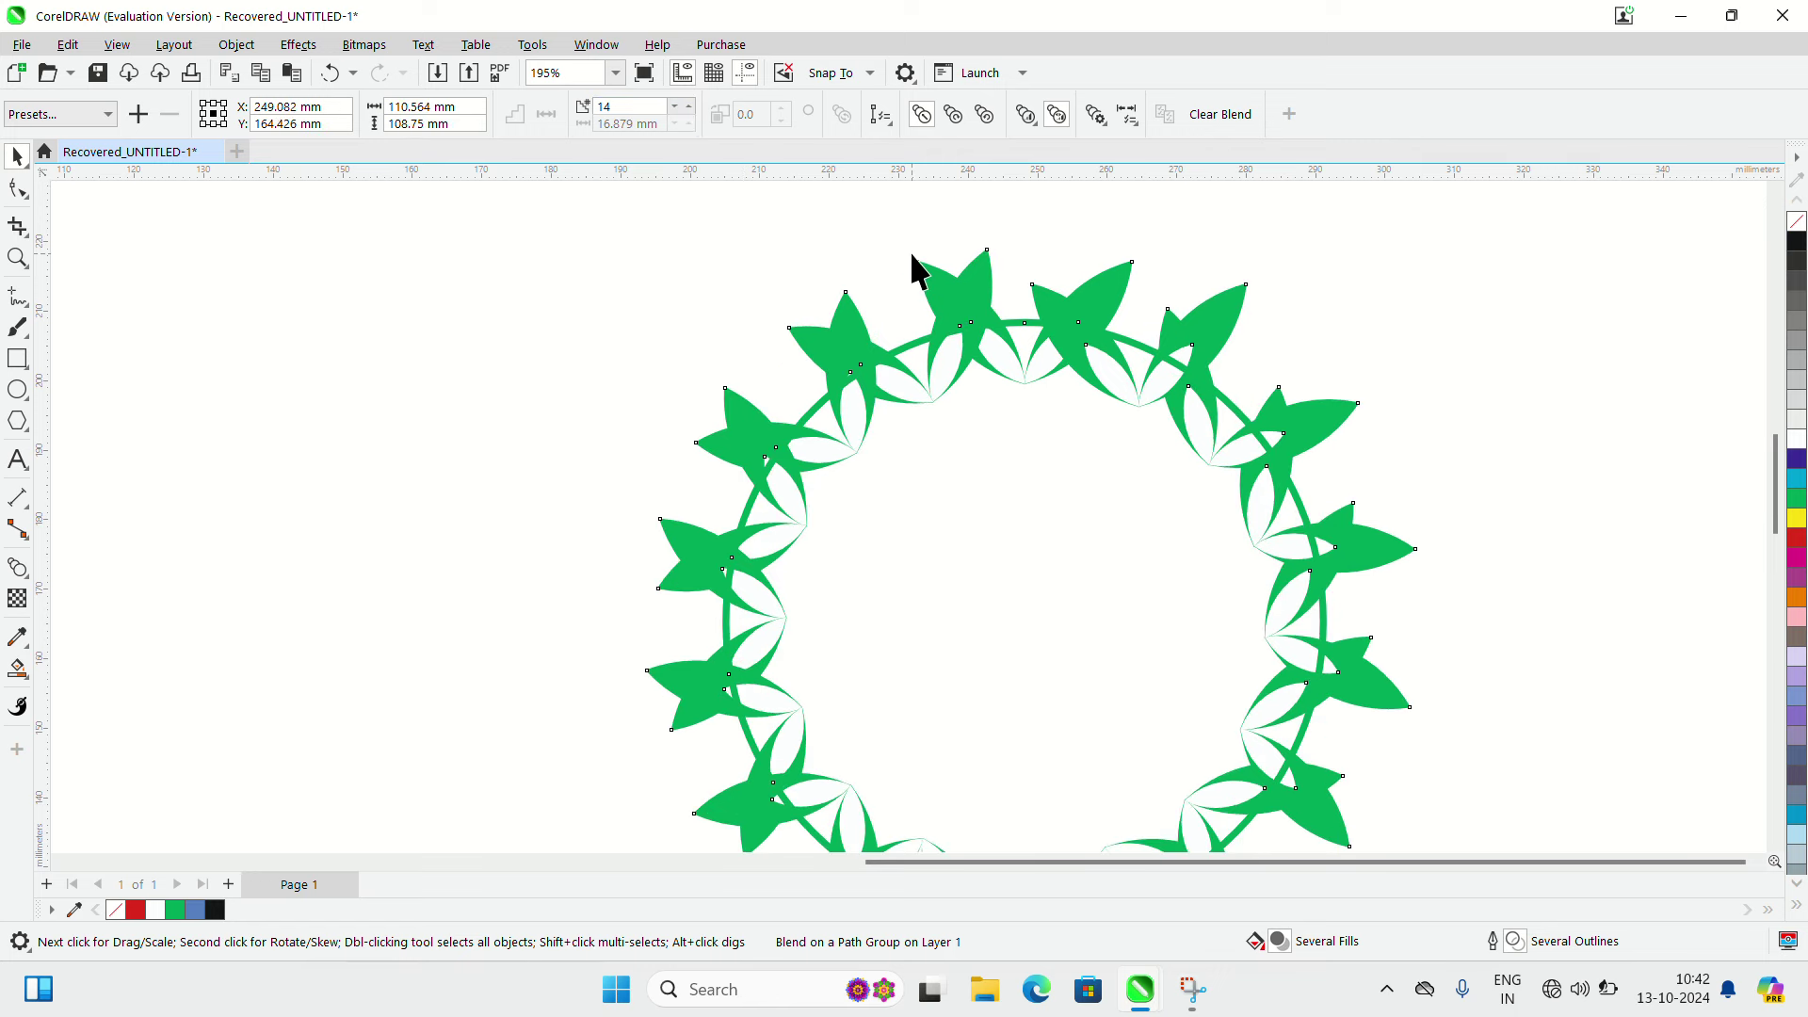
pyautogui.scroll(-1, 899, 254)
pyautogui.scroll(1, 1032, 274)
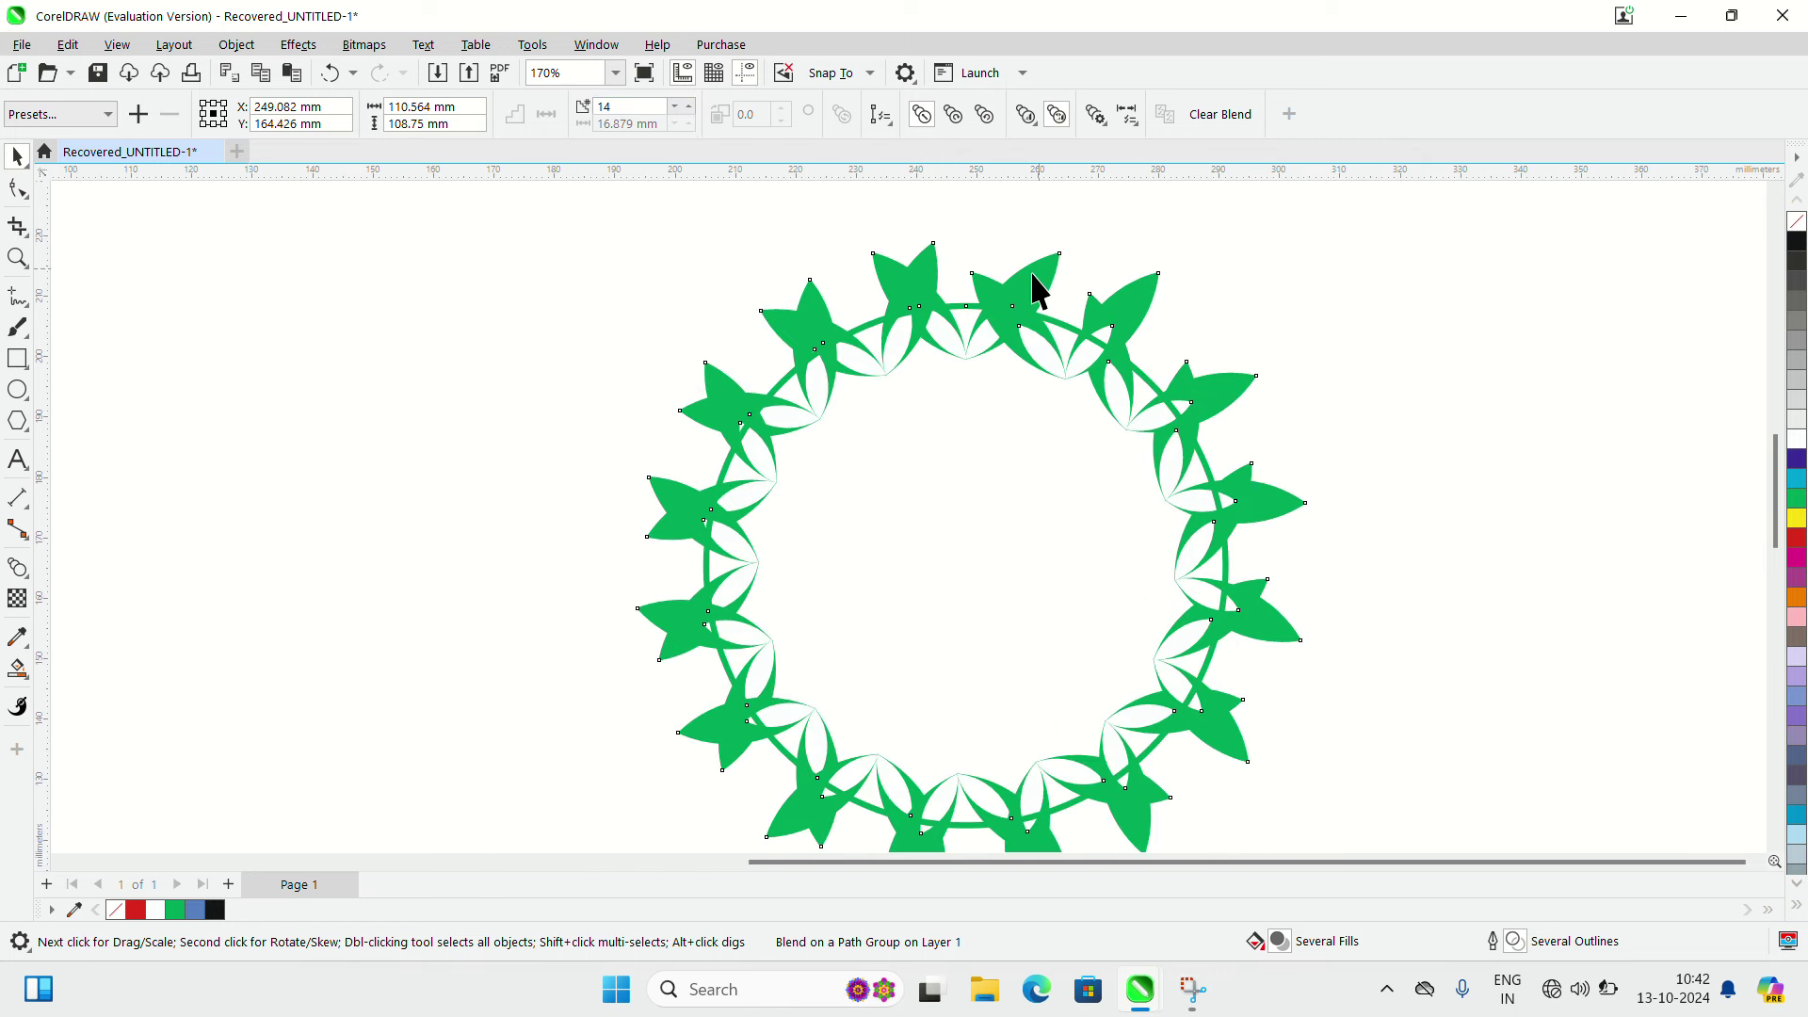
# Move the control leaf pair at the circle's top so its base touches the circle, and rotate it about that base to about 258.9°.
pyautogui.click(1058, 357)
pyautogui.click(1154, 302)
pyautogui.click(1069, 274)
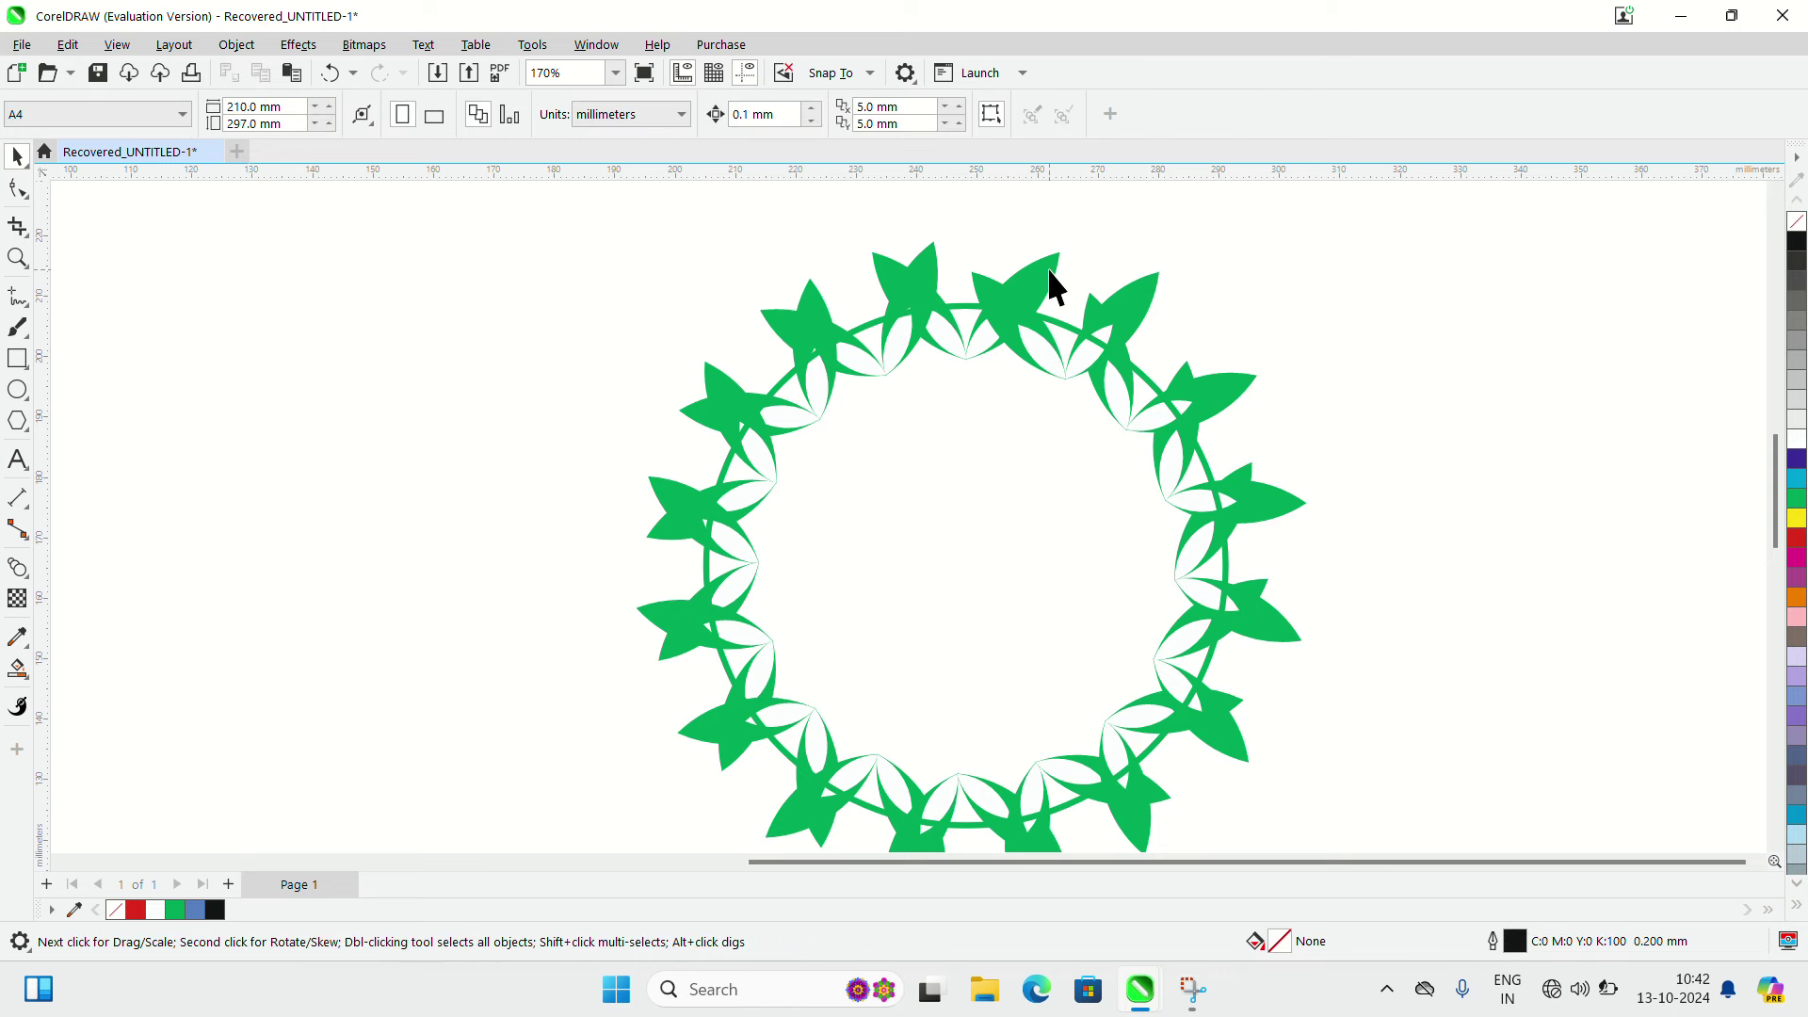
pyautogui.keyDown('ctrl'); pyautogui.click(1047, 267); pyautogui.keyUp('ctrl')
pyautogui.scroll(2, 1007, 252)
pyautogui.click(907, 346)
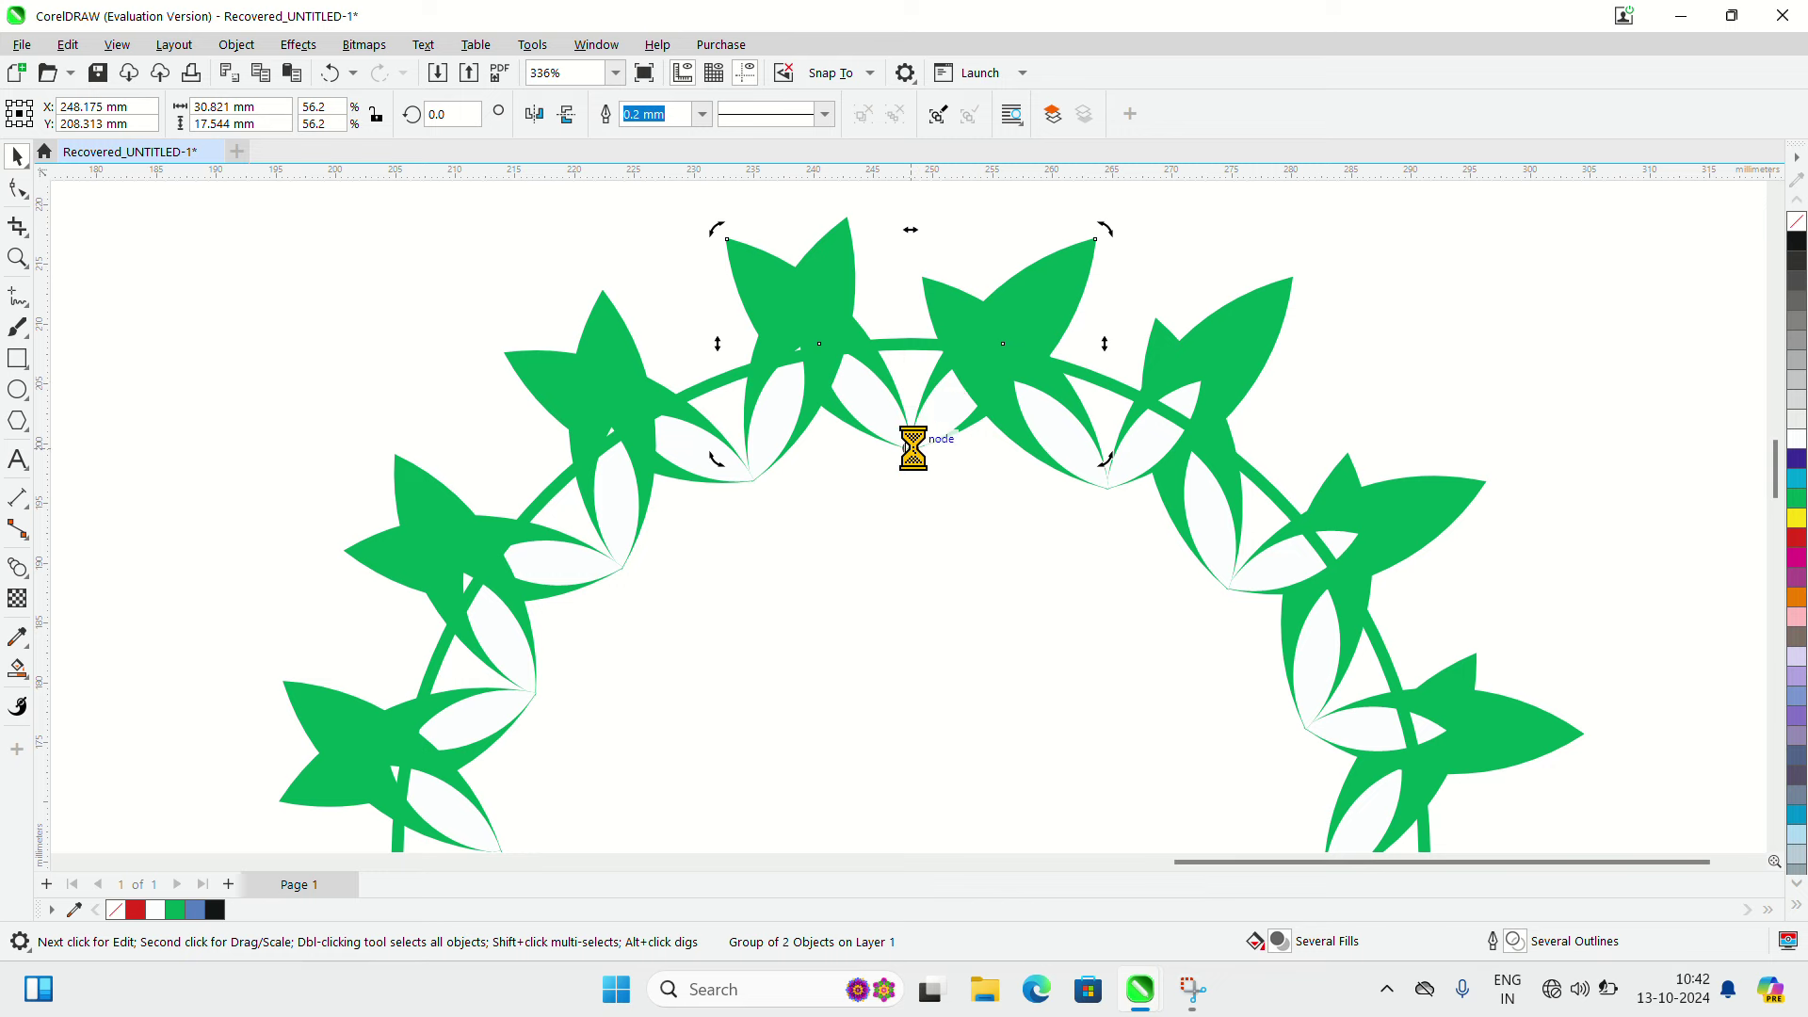
pyautogui.scroll(1, 911, 442)
pyautogui.scroll(-3, 912, 443)
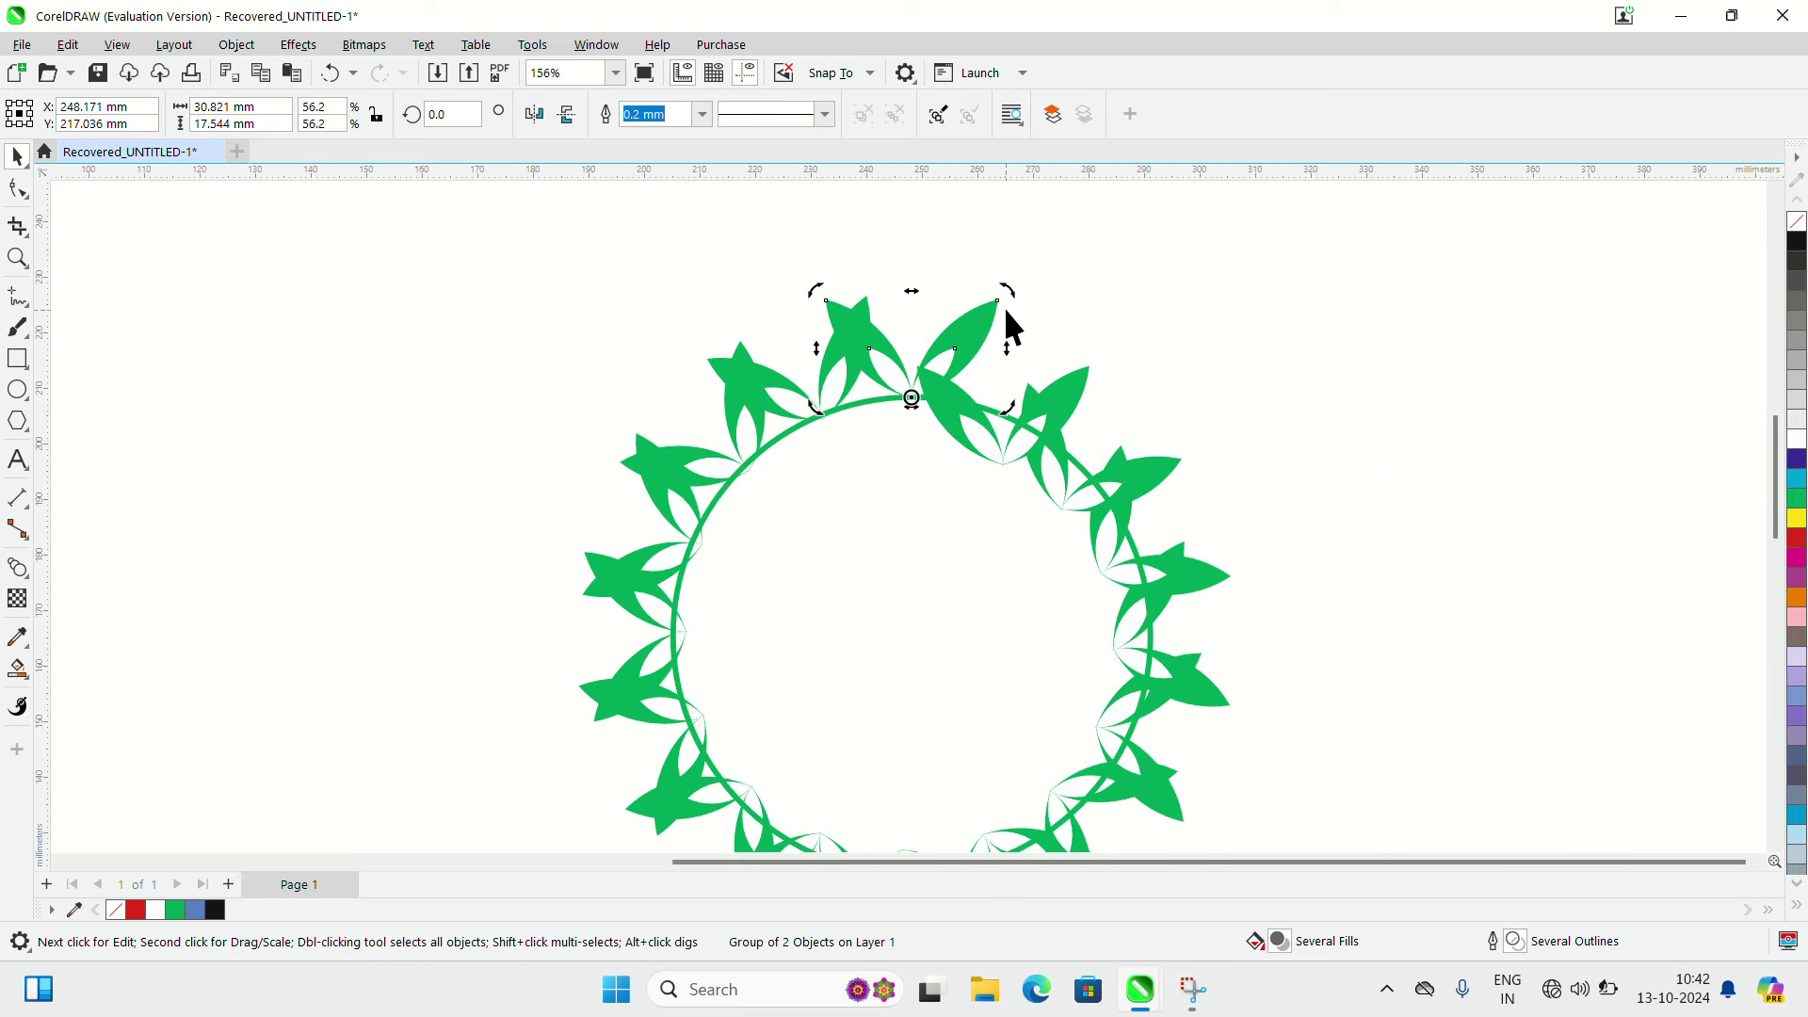
pyautogui.moveTo(1009, 295); pyautogui.dragTo(985, 514)
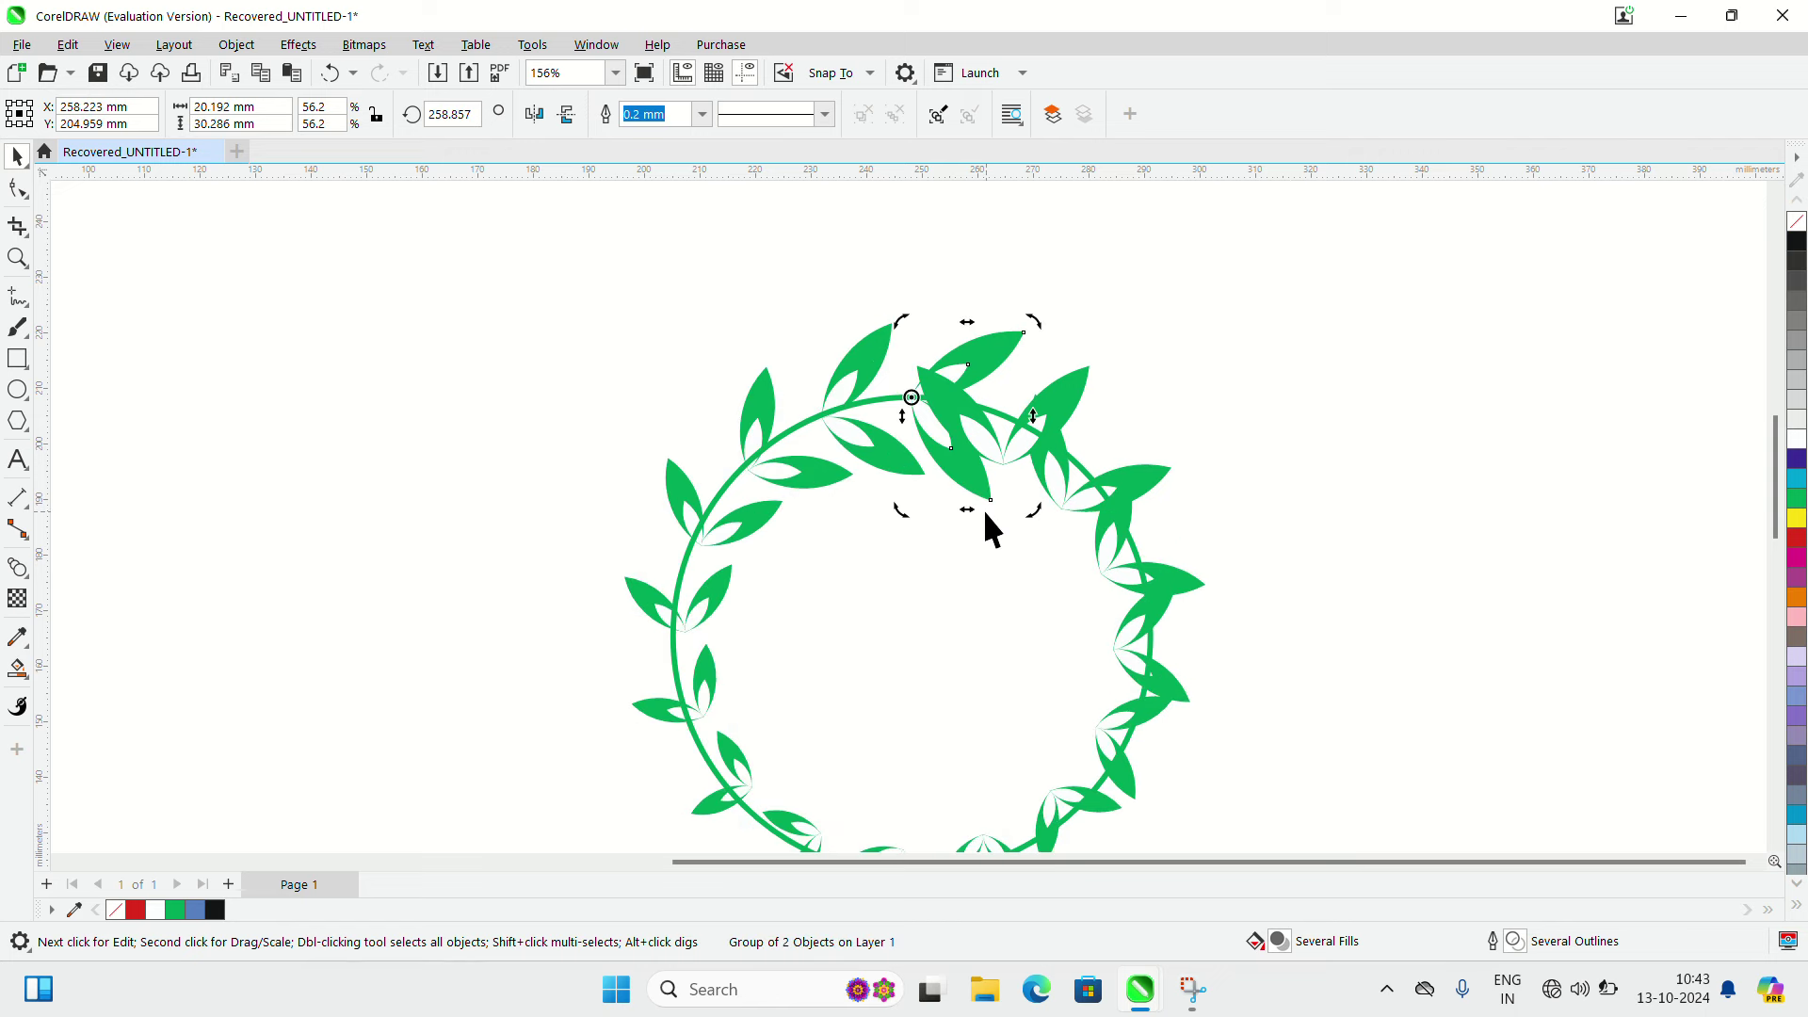
# Move the other, unrotated control leaf pair up so its base meets the circle, and rotate it about that base to about 243.2°.
pyautogui.click(1019, 429)
pyautogui.scroll(3, 1009, 421)
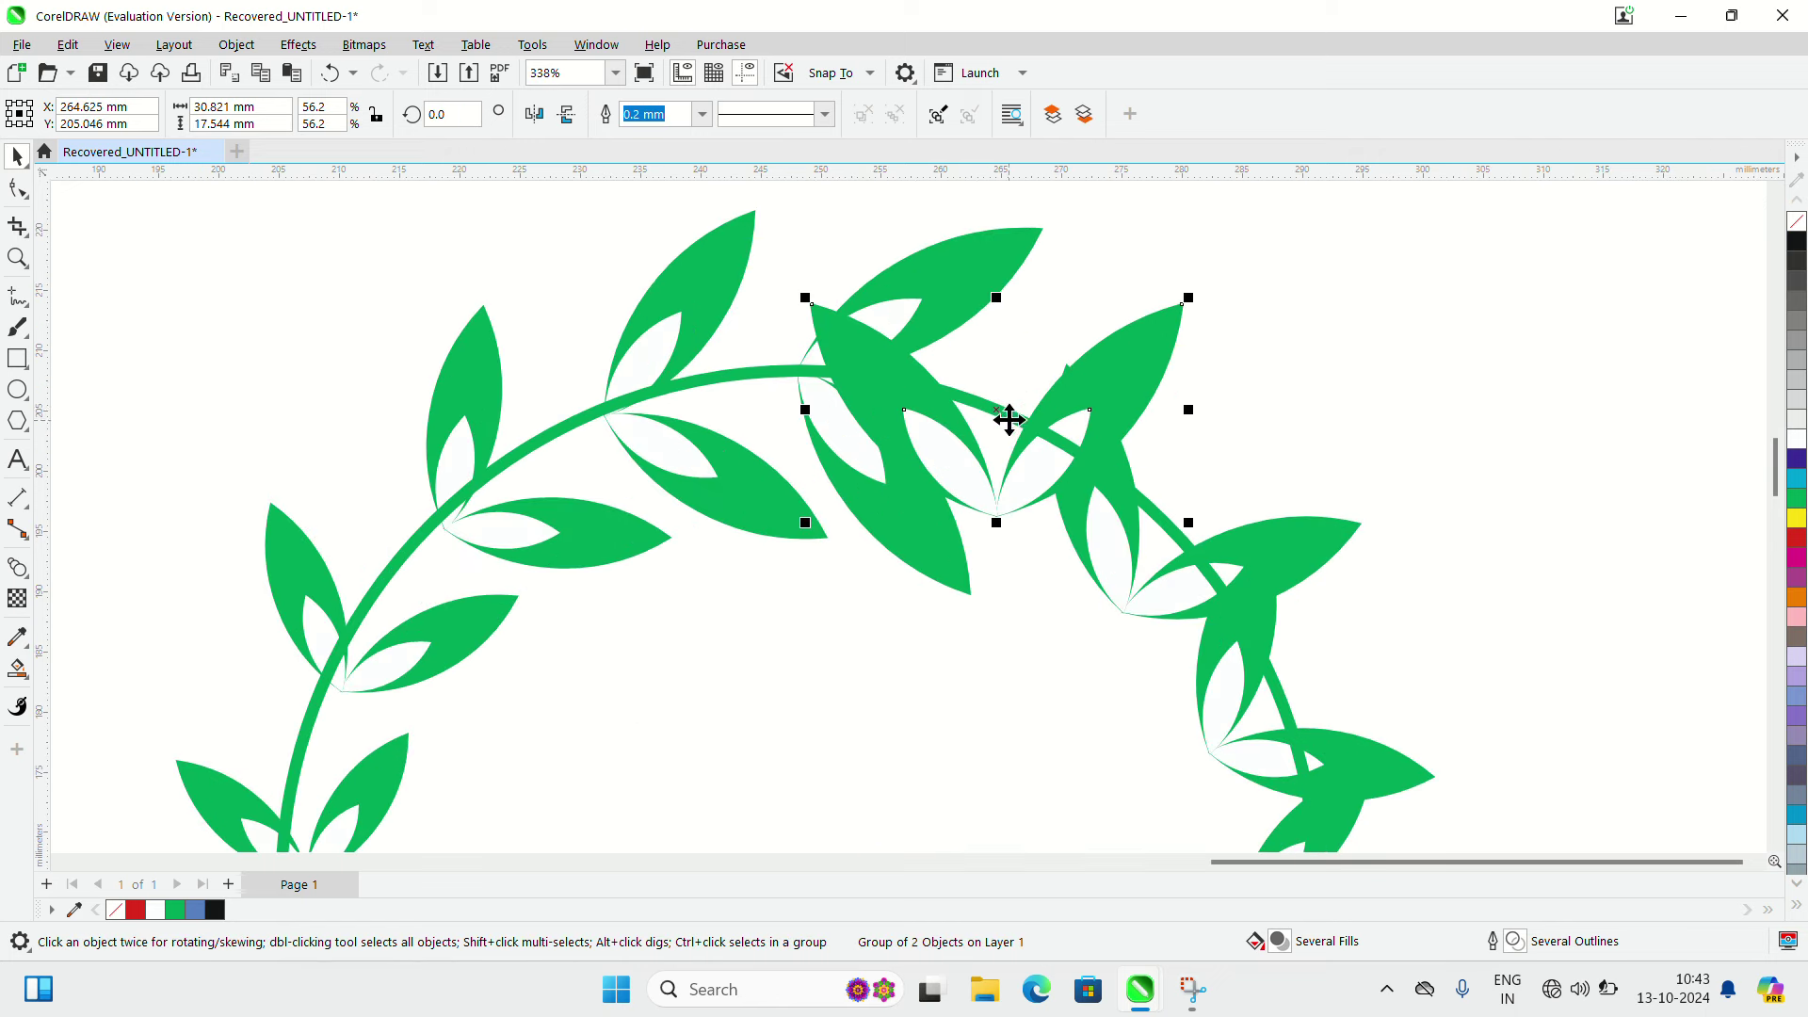
pyautogui.click(1000, 407)
pyautogui.moveTo(998, 407); pyautogui.dragTo(996, 514)
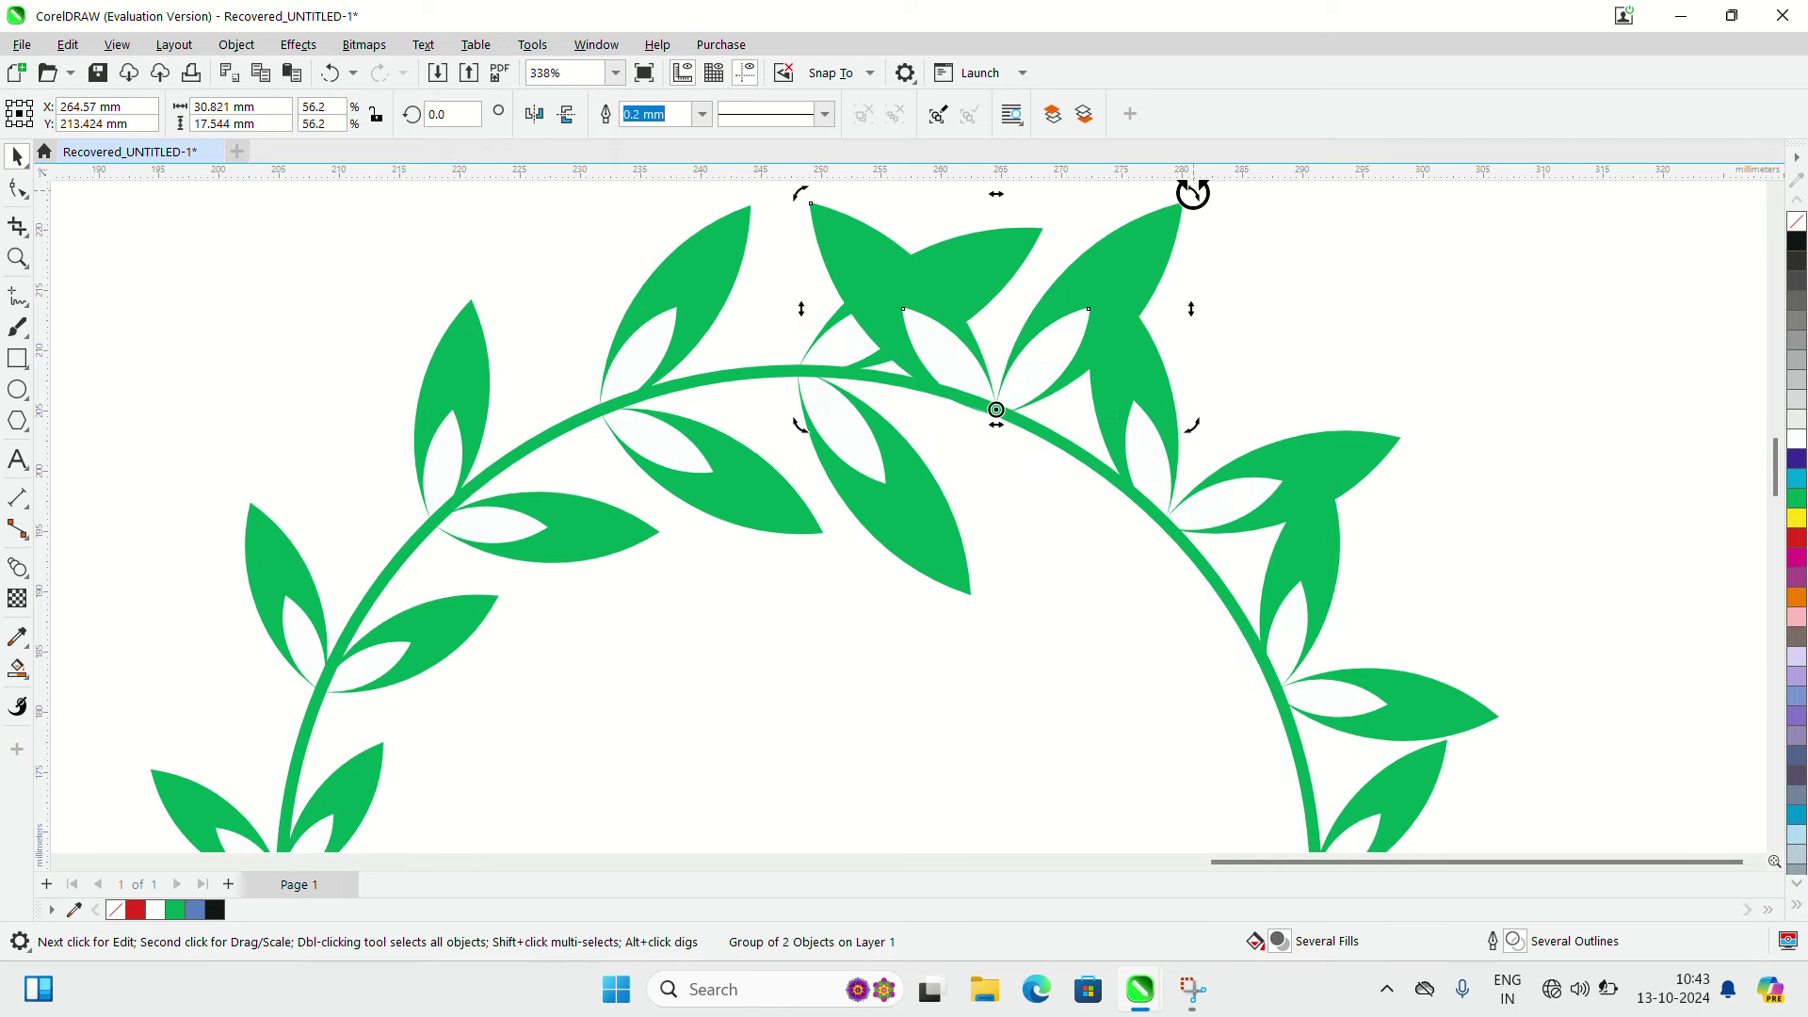
pyautogui.moveTo(1191, 191)
pyautogui.mouseDown()
pyautogui.moveTo(1241, 376)
pyautogui.moveTo(1089, 658)
pyautogui.mouseUp()
pyautogui.scroll(-4, 1055, 589)
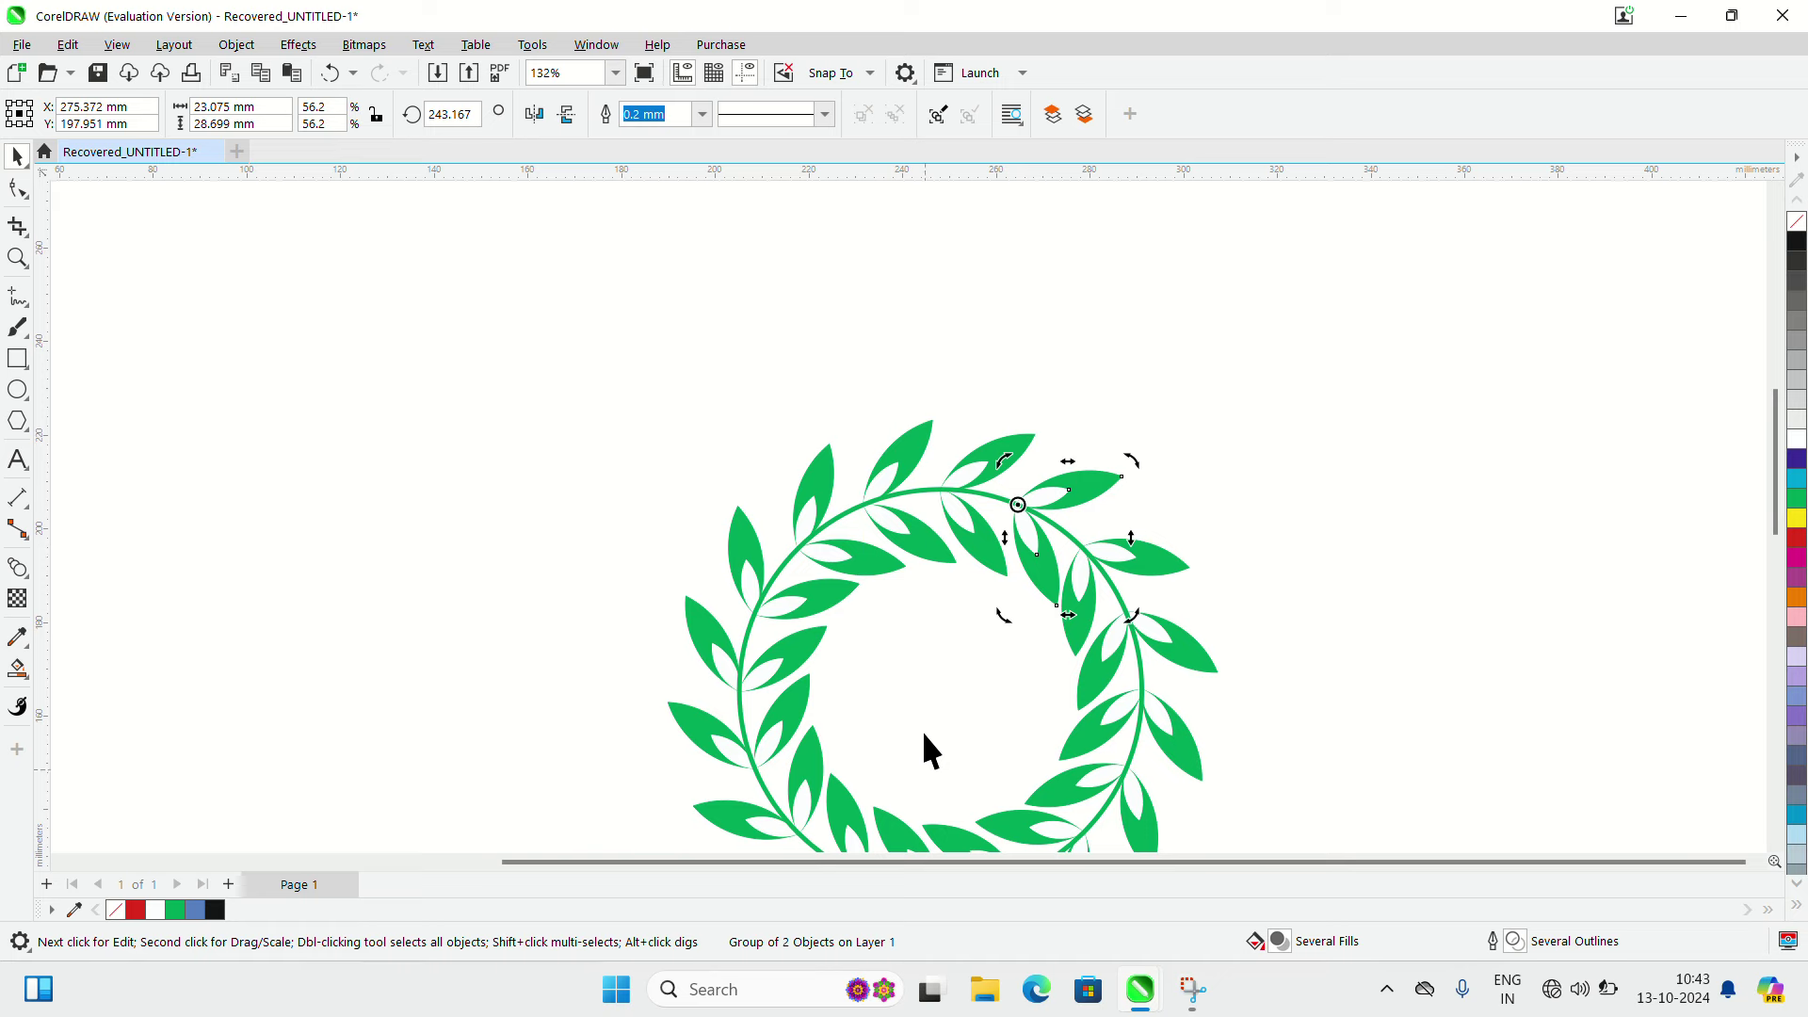
pyautogui.scroll(1, 953, 821)
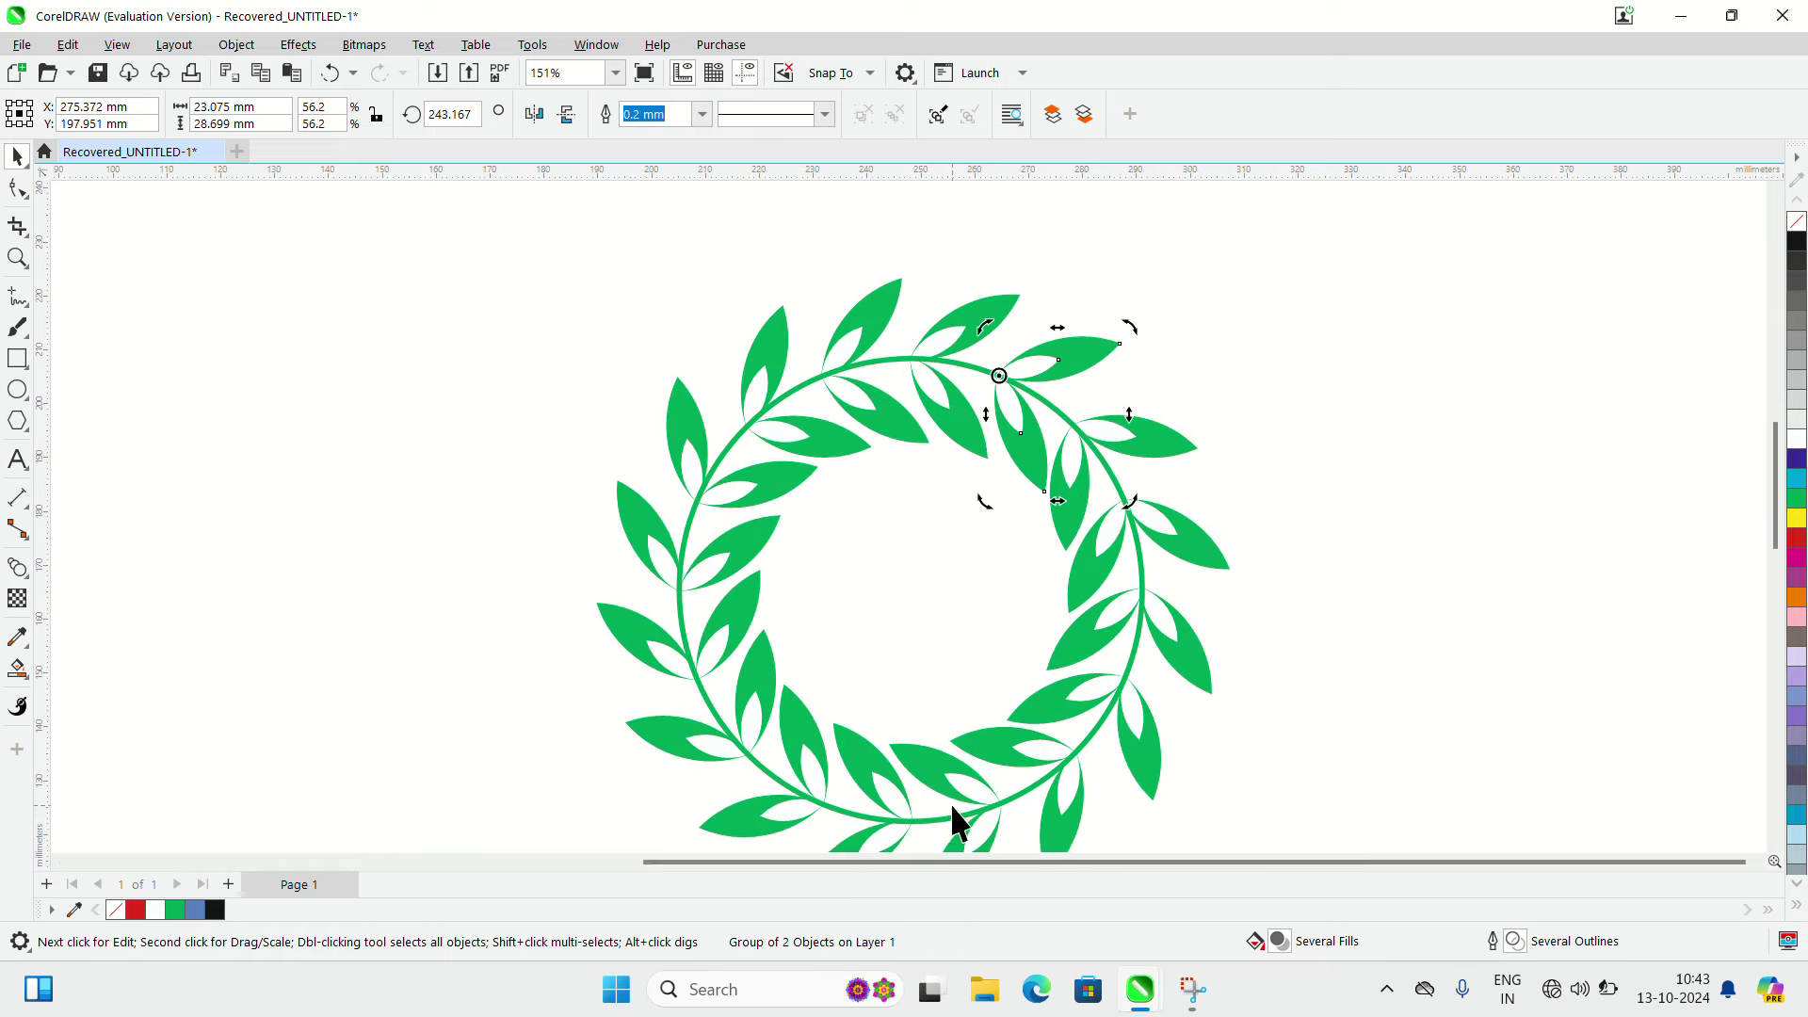
# Move the leaf wreath by its control circle to about X 251.5 mm, Y 174 mm.
pyautogui.click(682, 544)
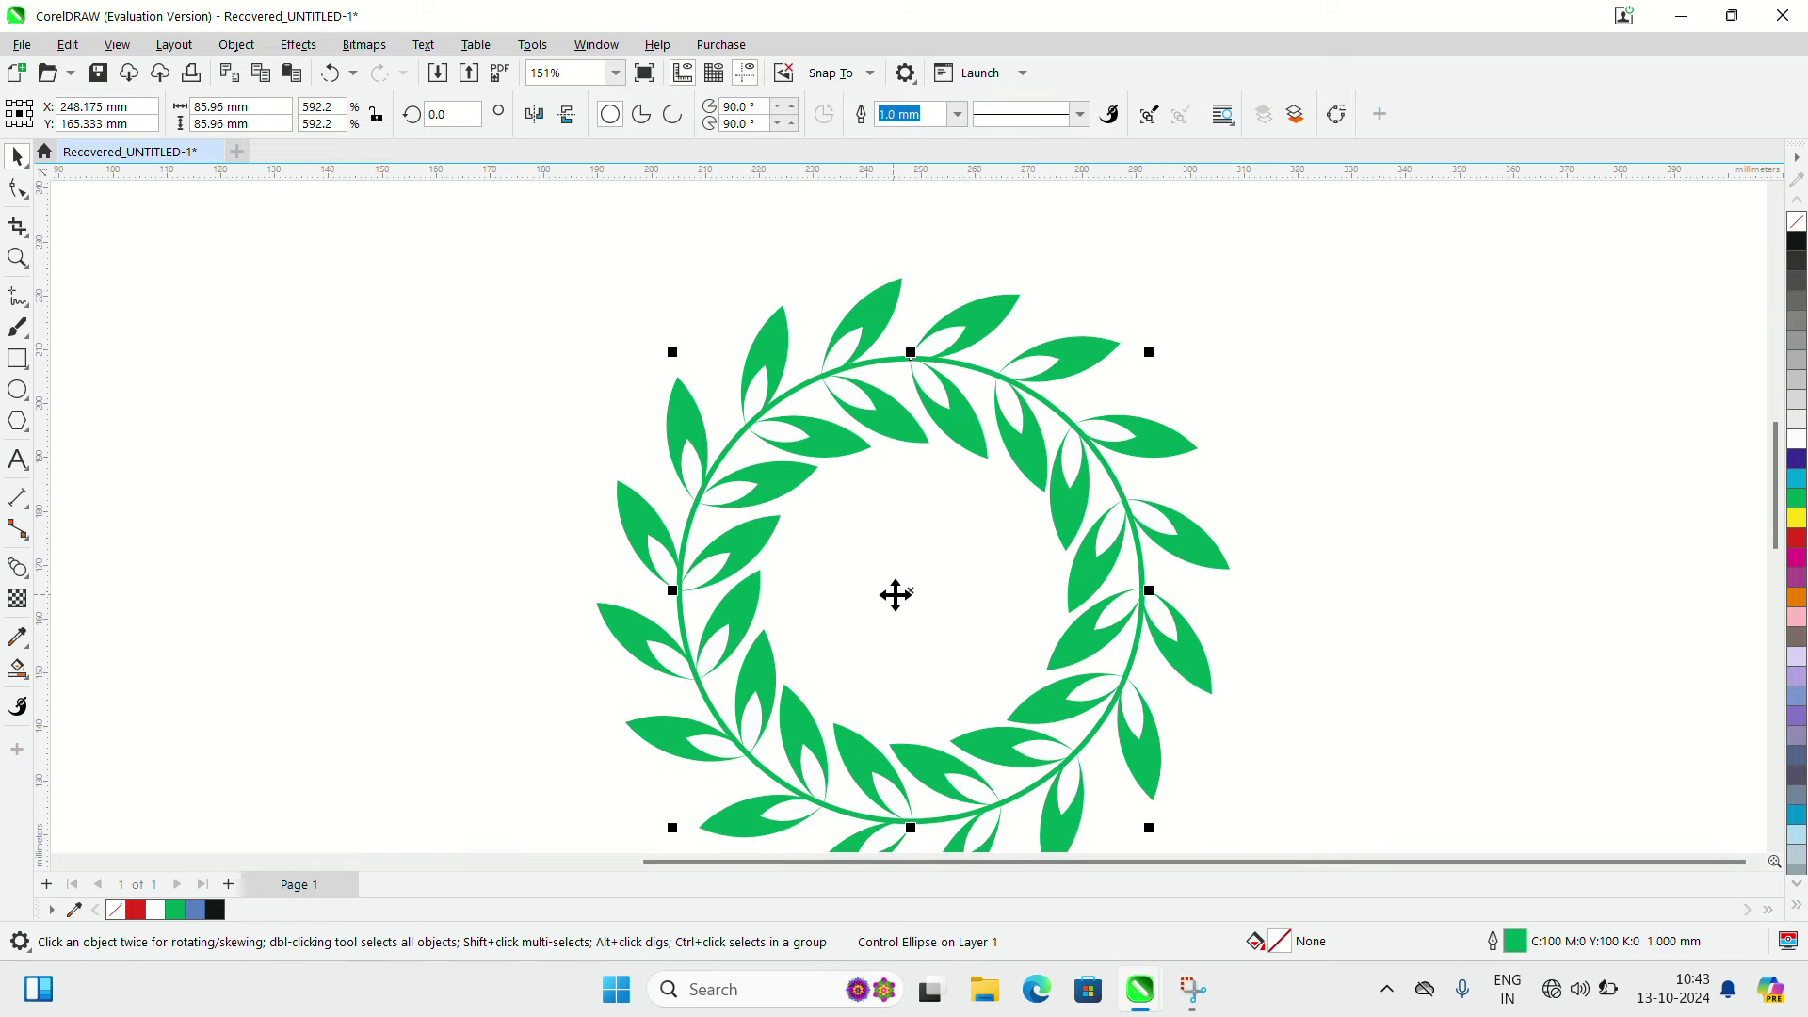
pyautogui.moveTo(895, 594); pyautogui.dragTo(913, 547)
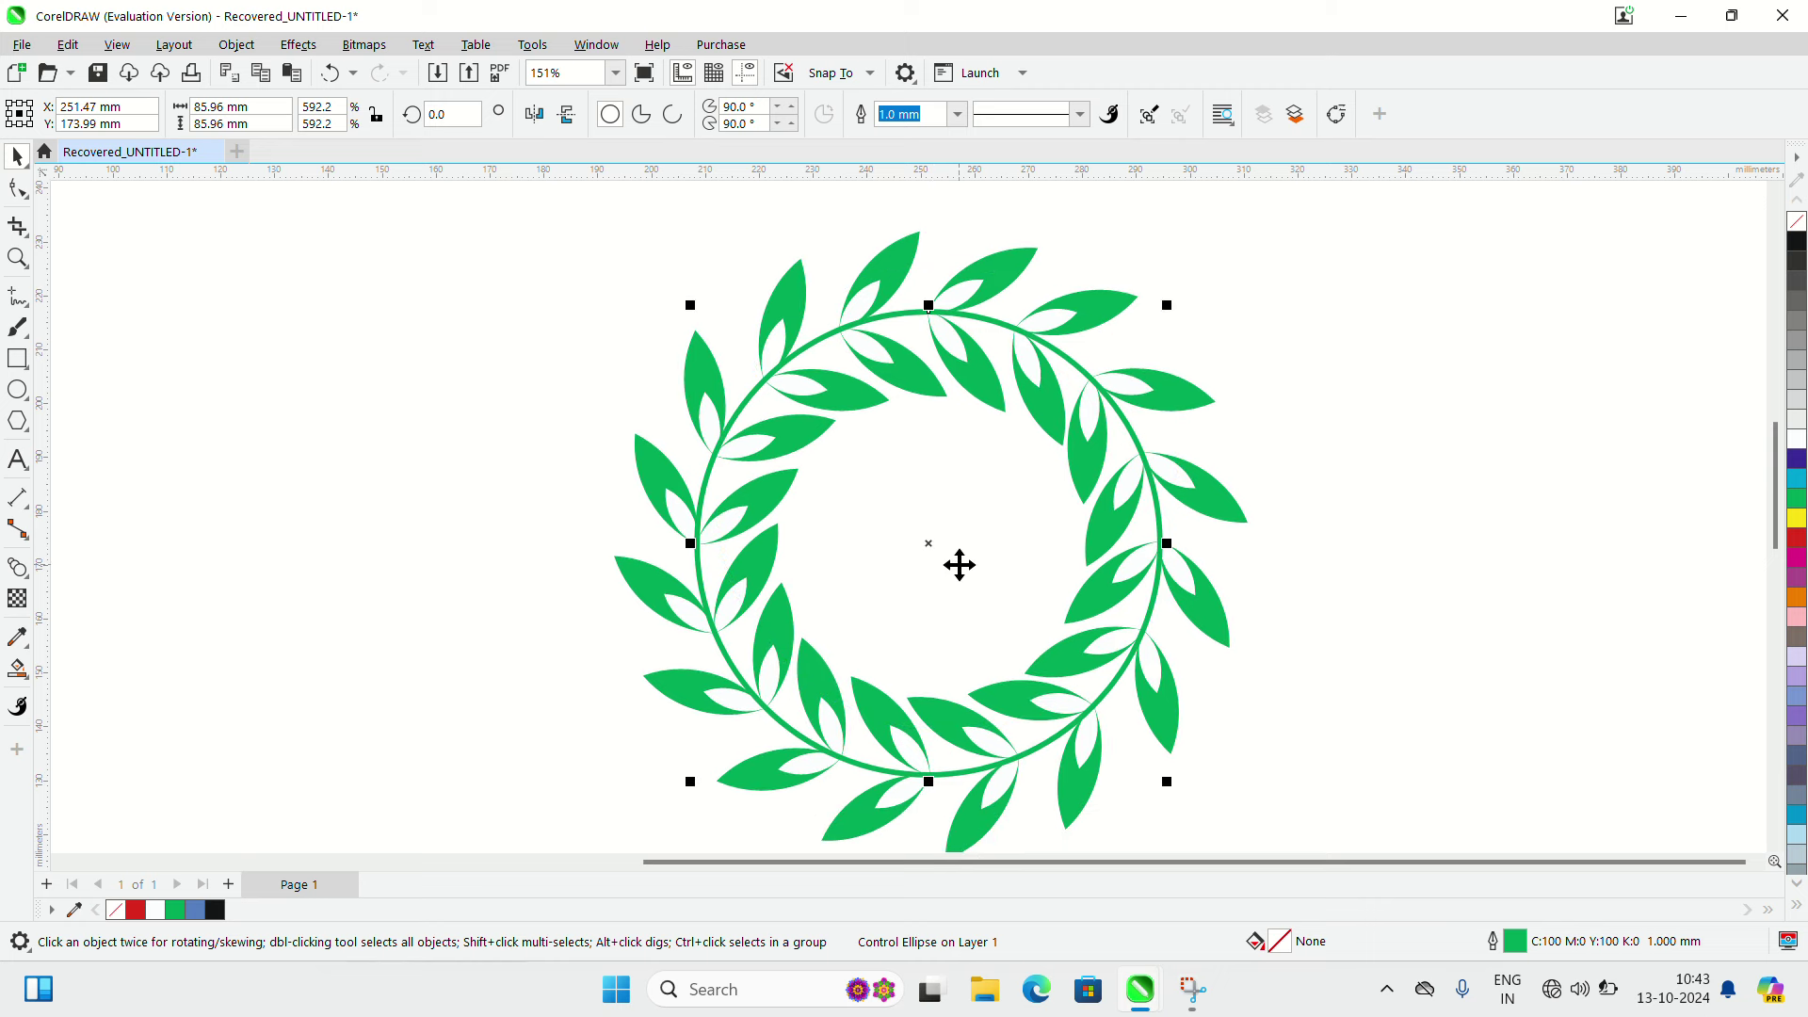
pyautogui.scroll(-1, 959, 565)
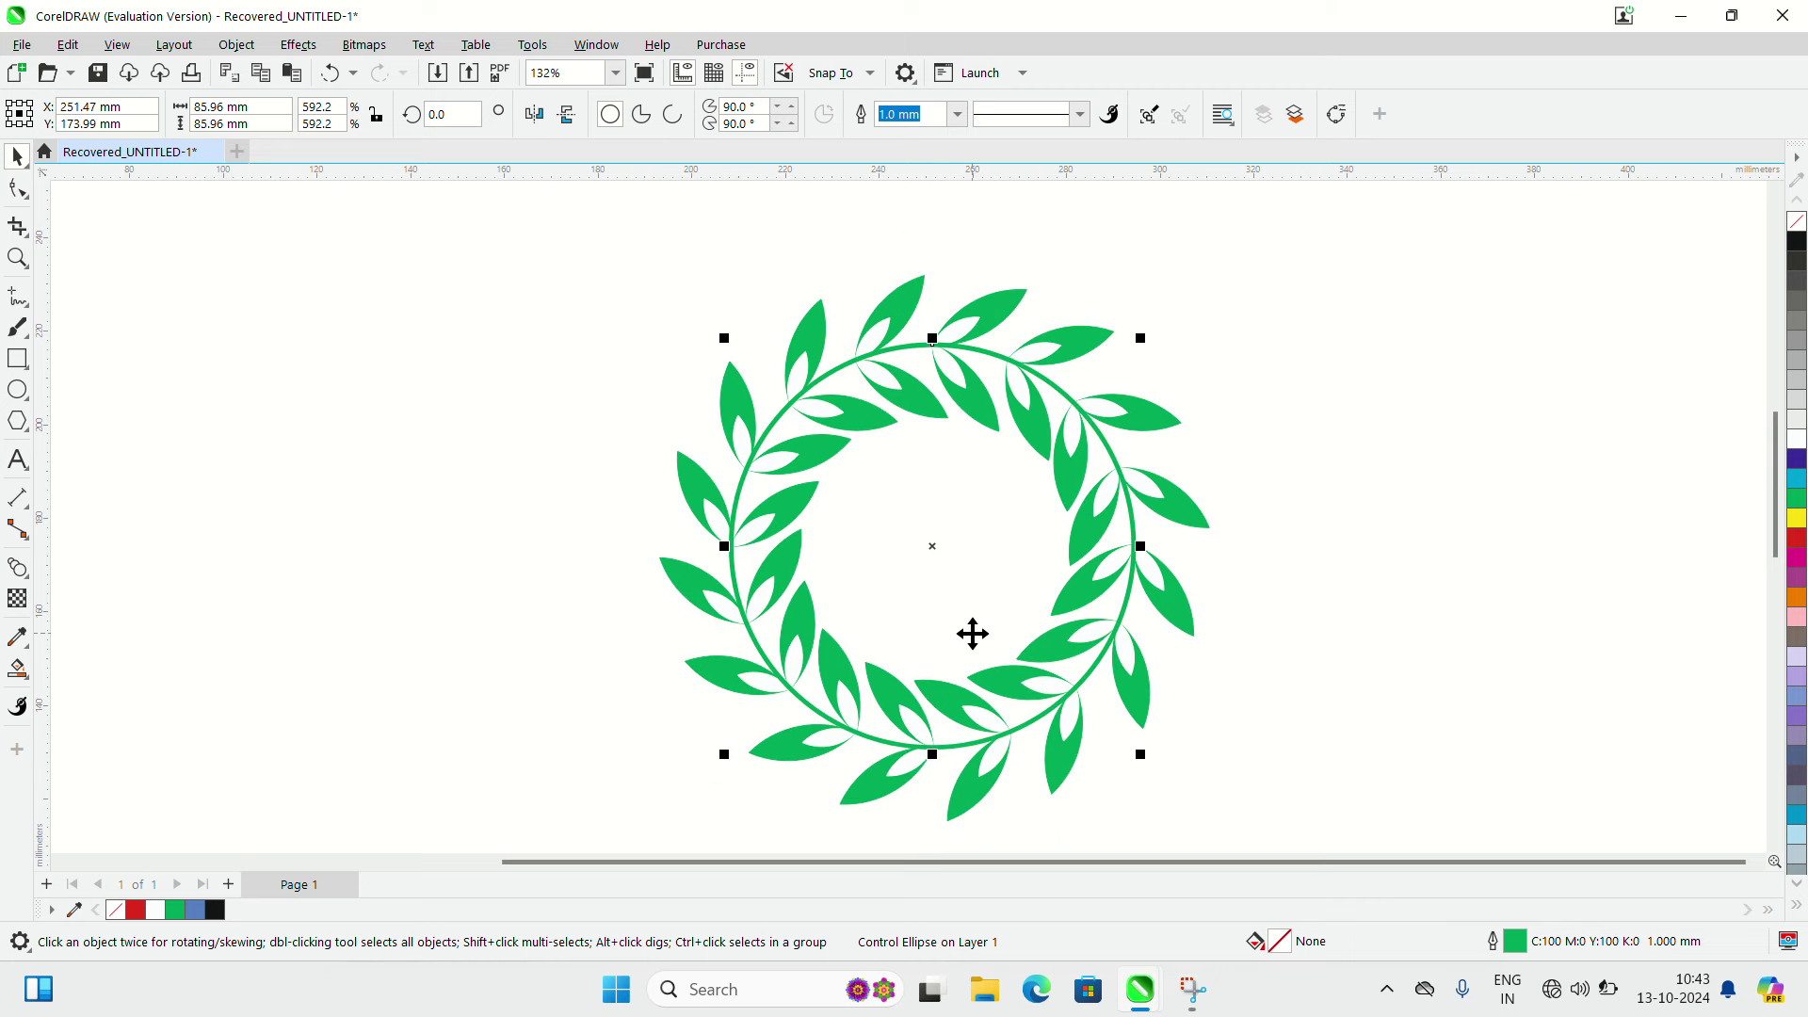
# Draw a circle about 14.7 mm in diameter near the wreath's centre, with no fill and a 0.25 mm outline.
pyautogui.click(19, 391)
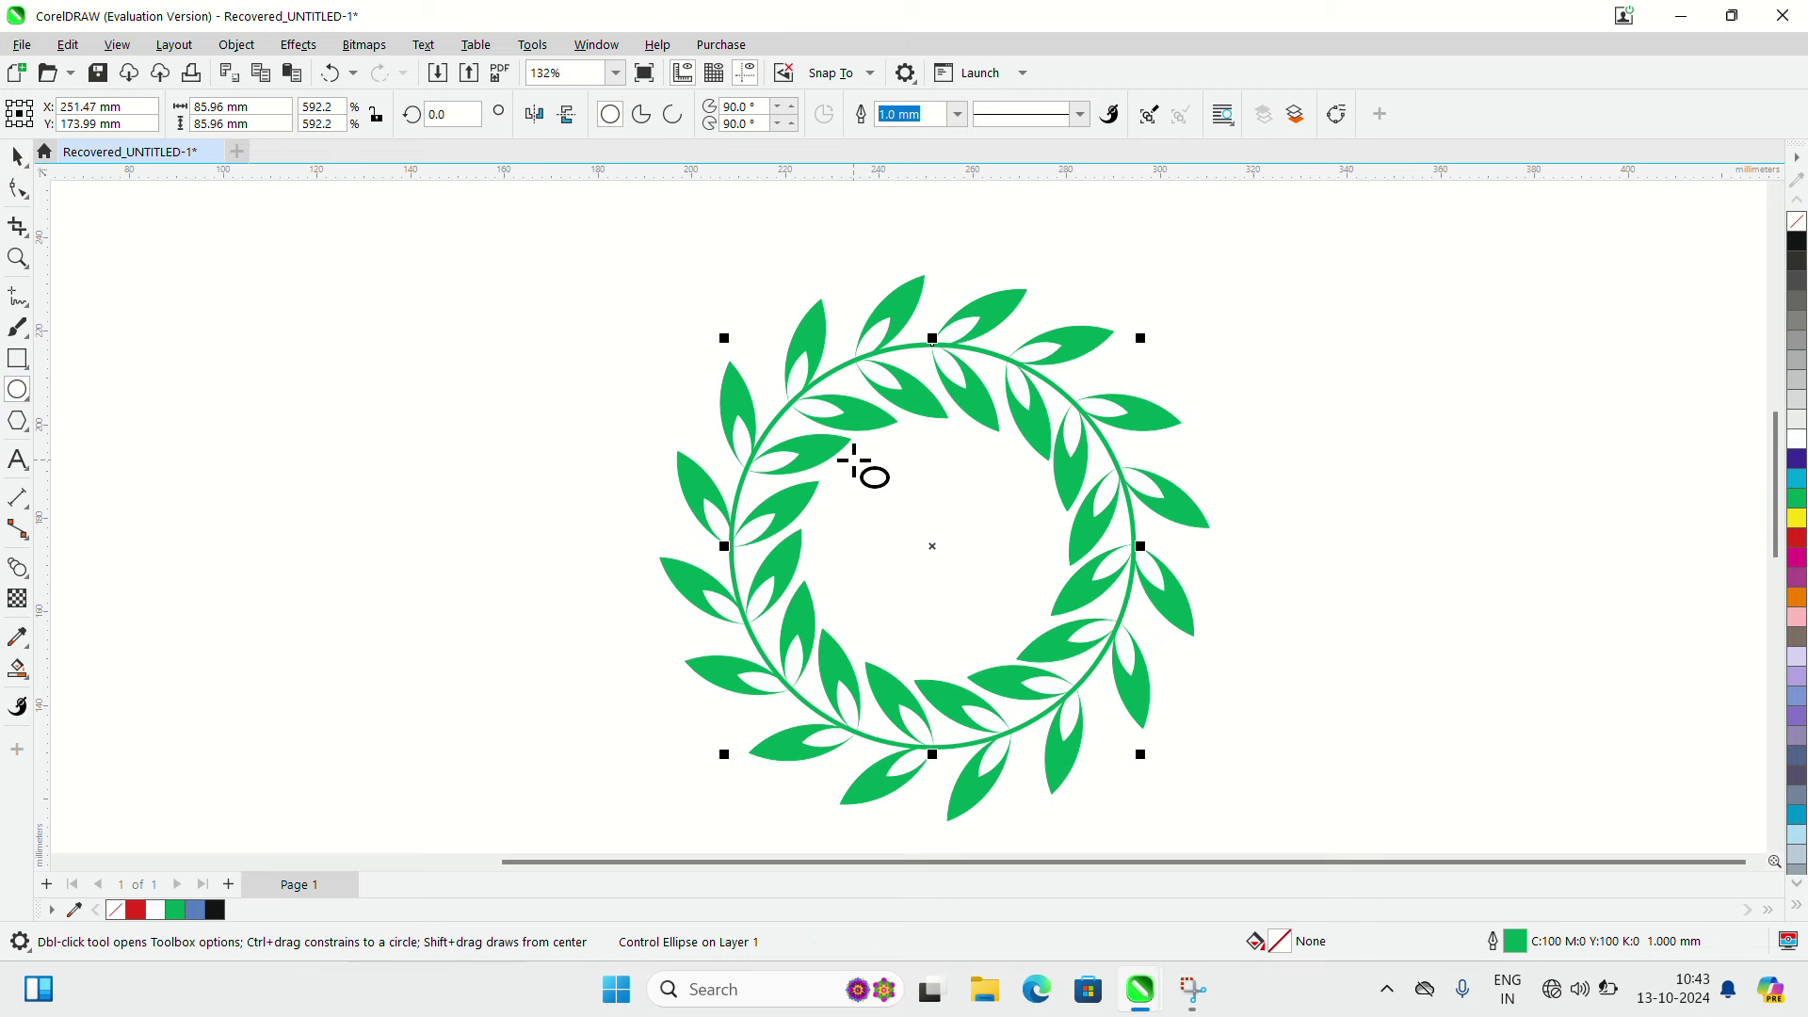
pyautogui.moveTo(899, 523); pyautogui.dragTo(968, 590)
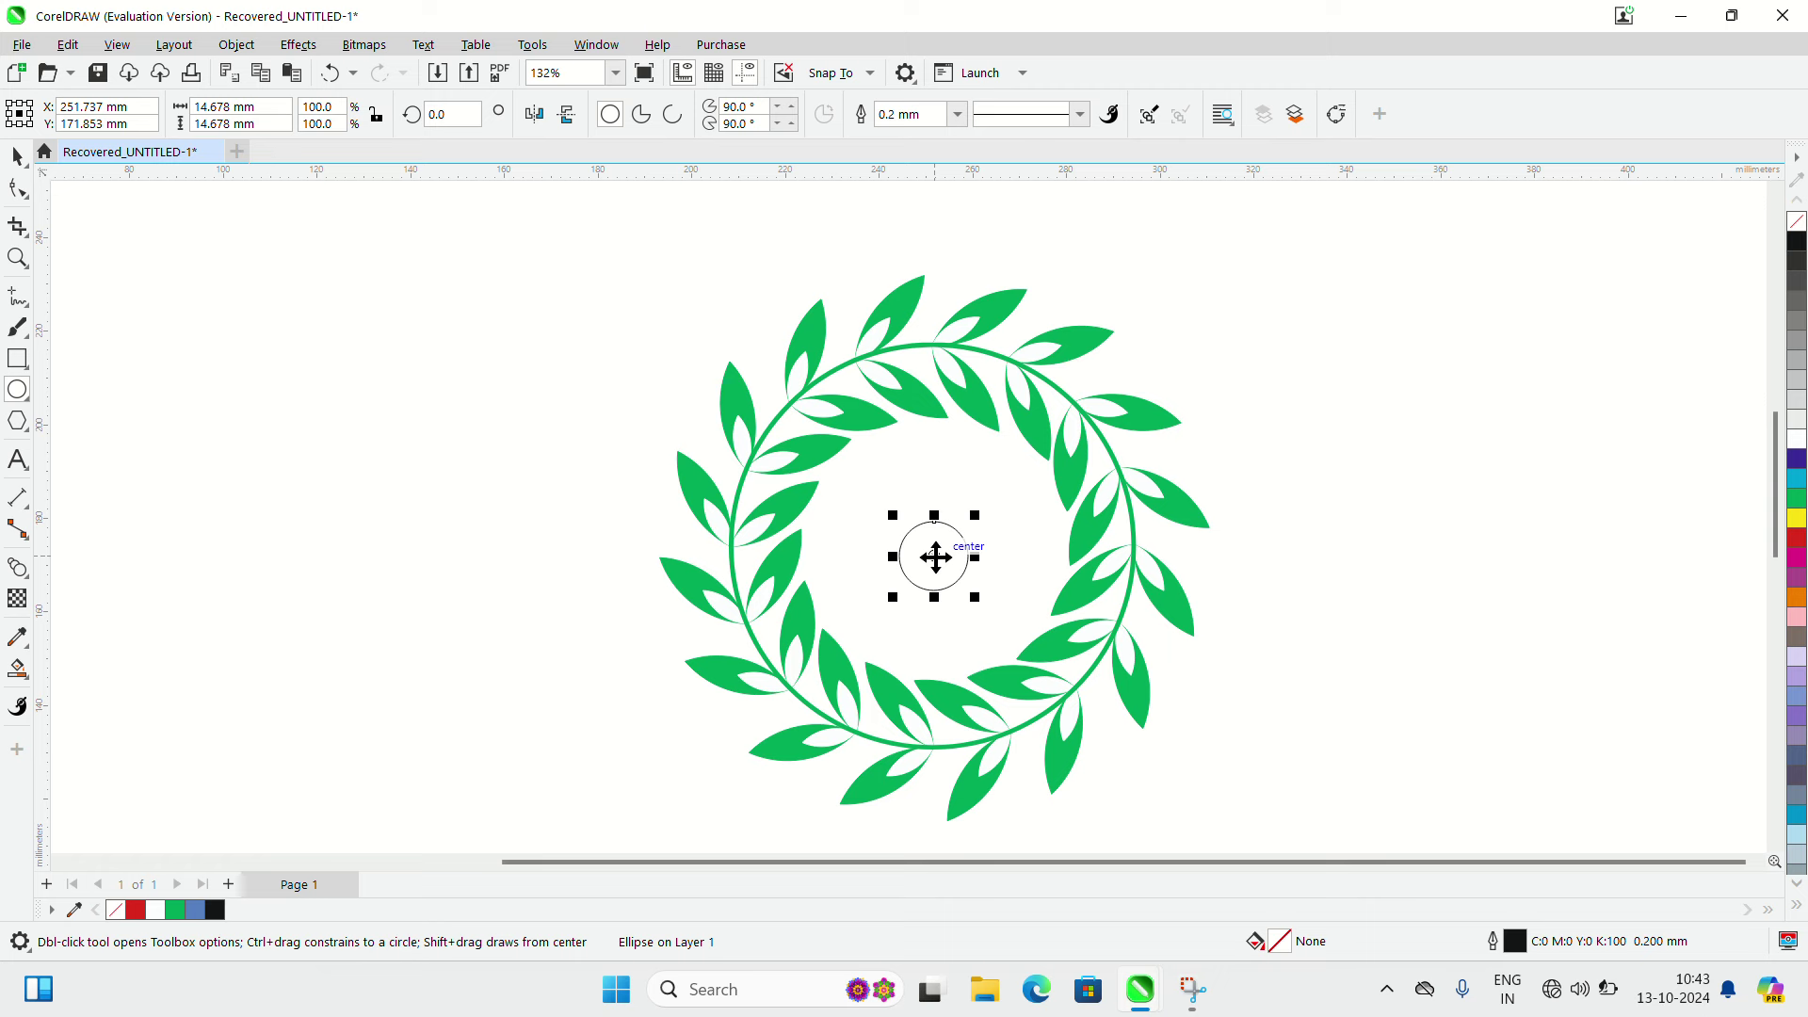
pyautogui.click(1798, 503)
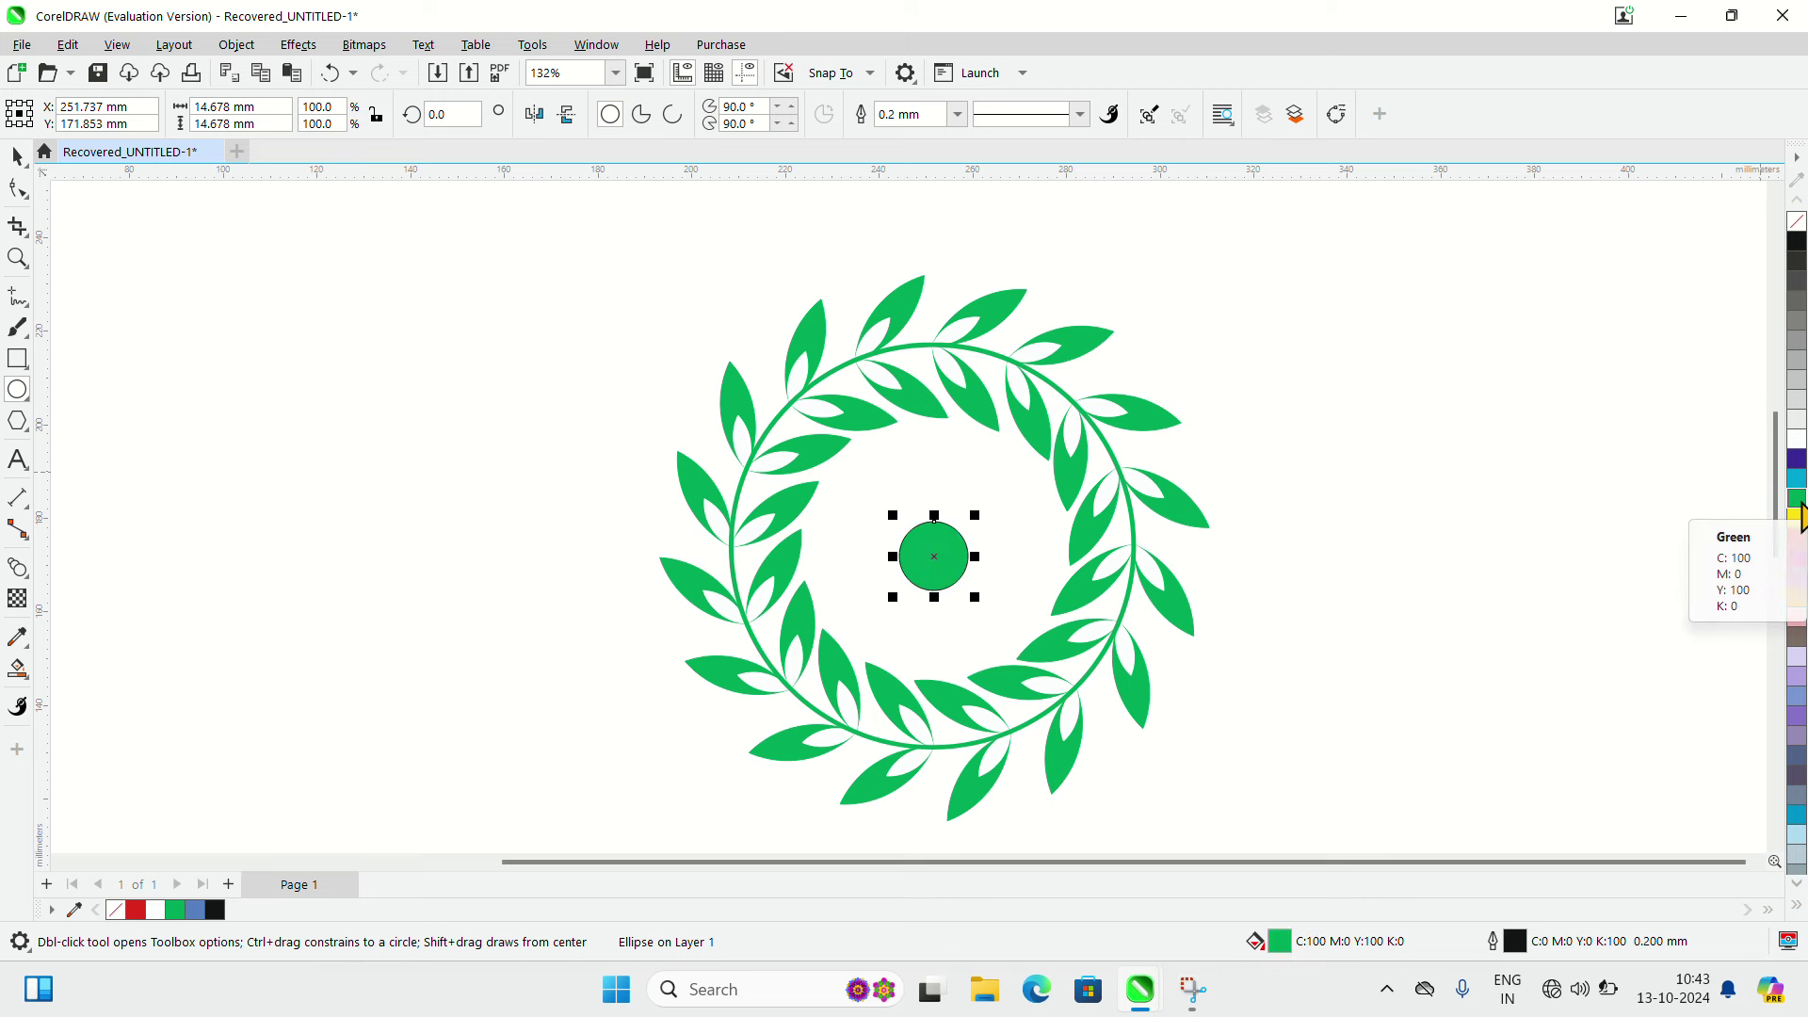
pyautogui.click(1800, 228)
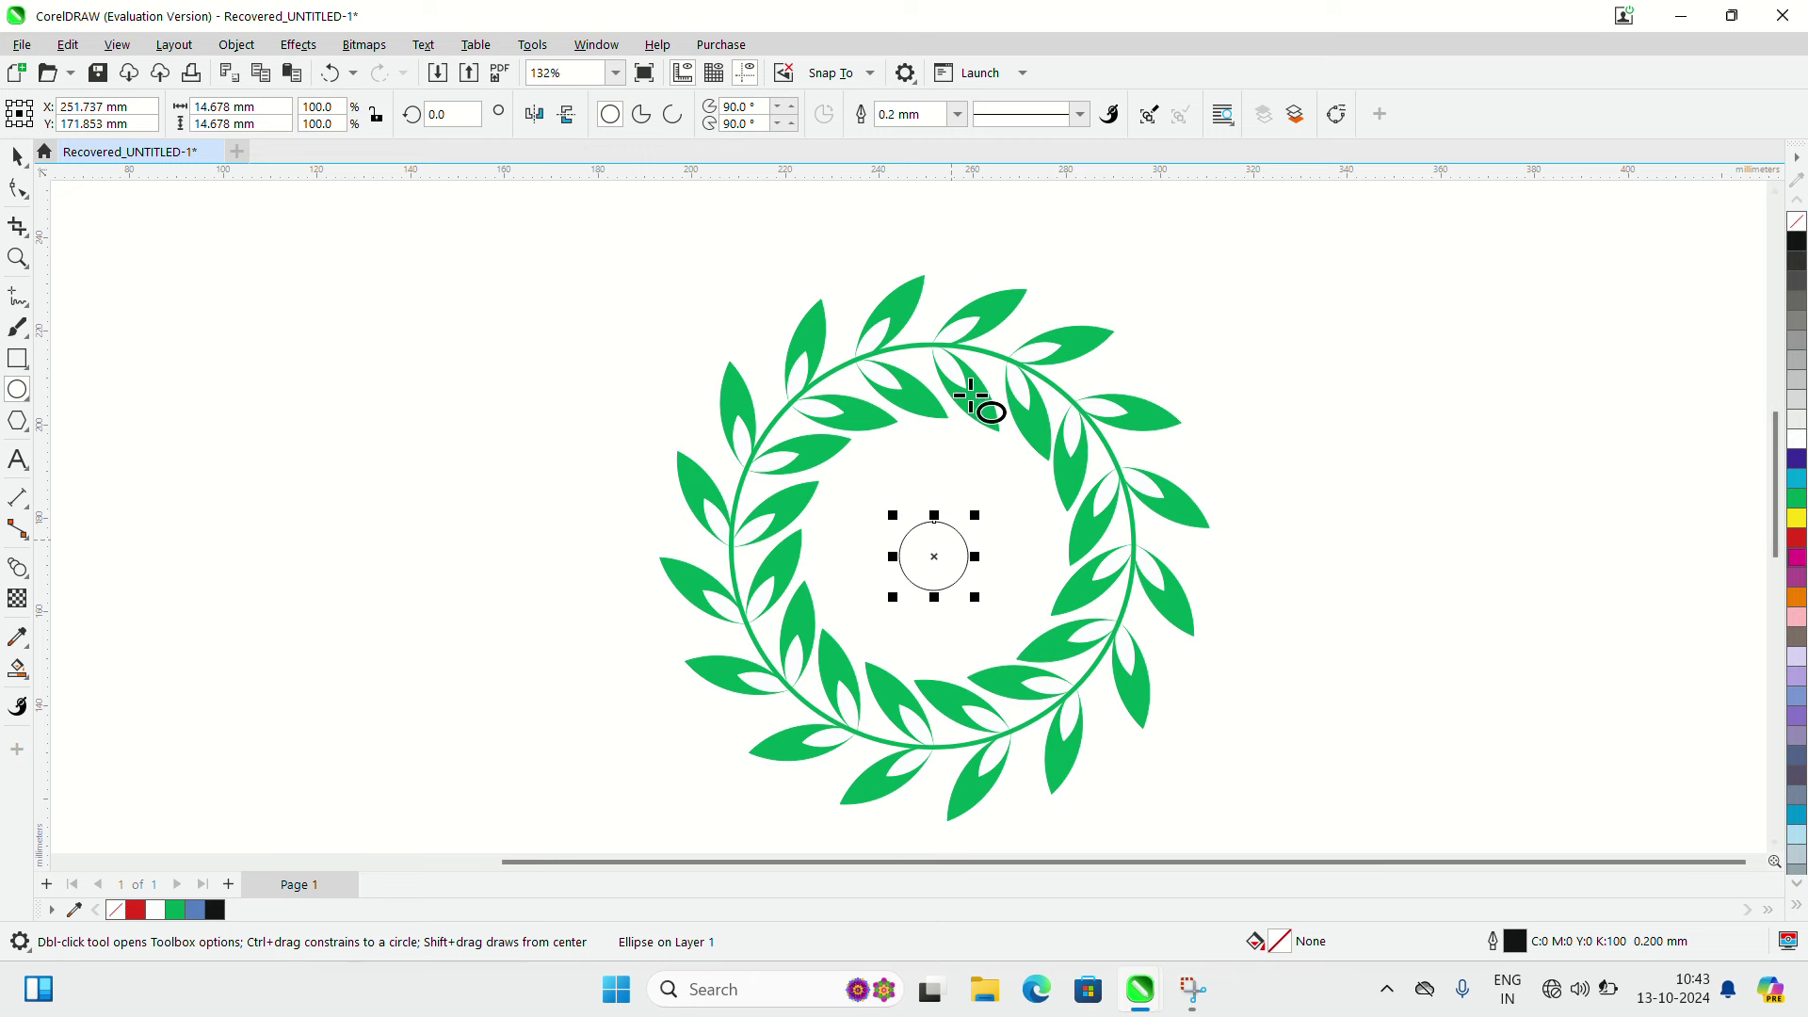
pyautogui.click(956, 114)
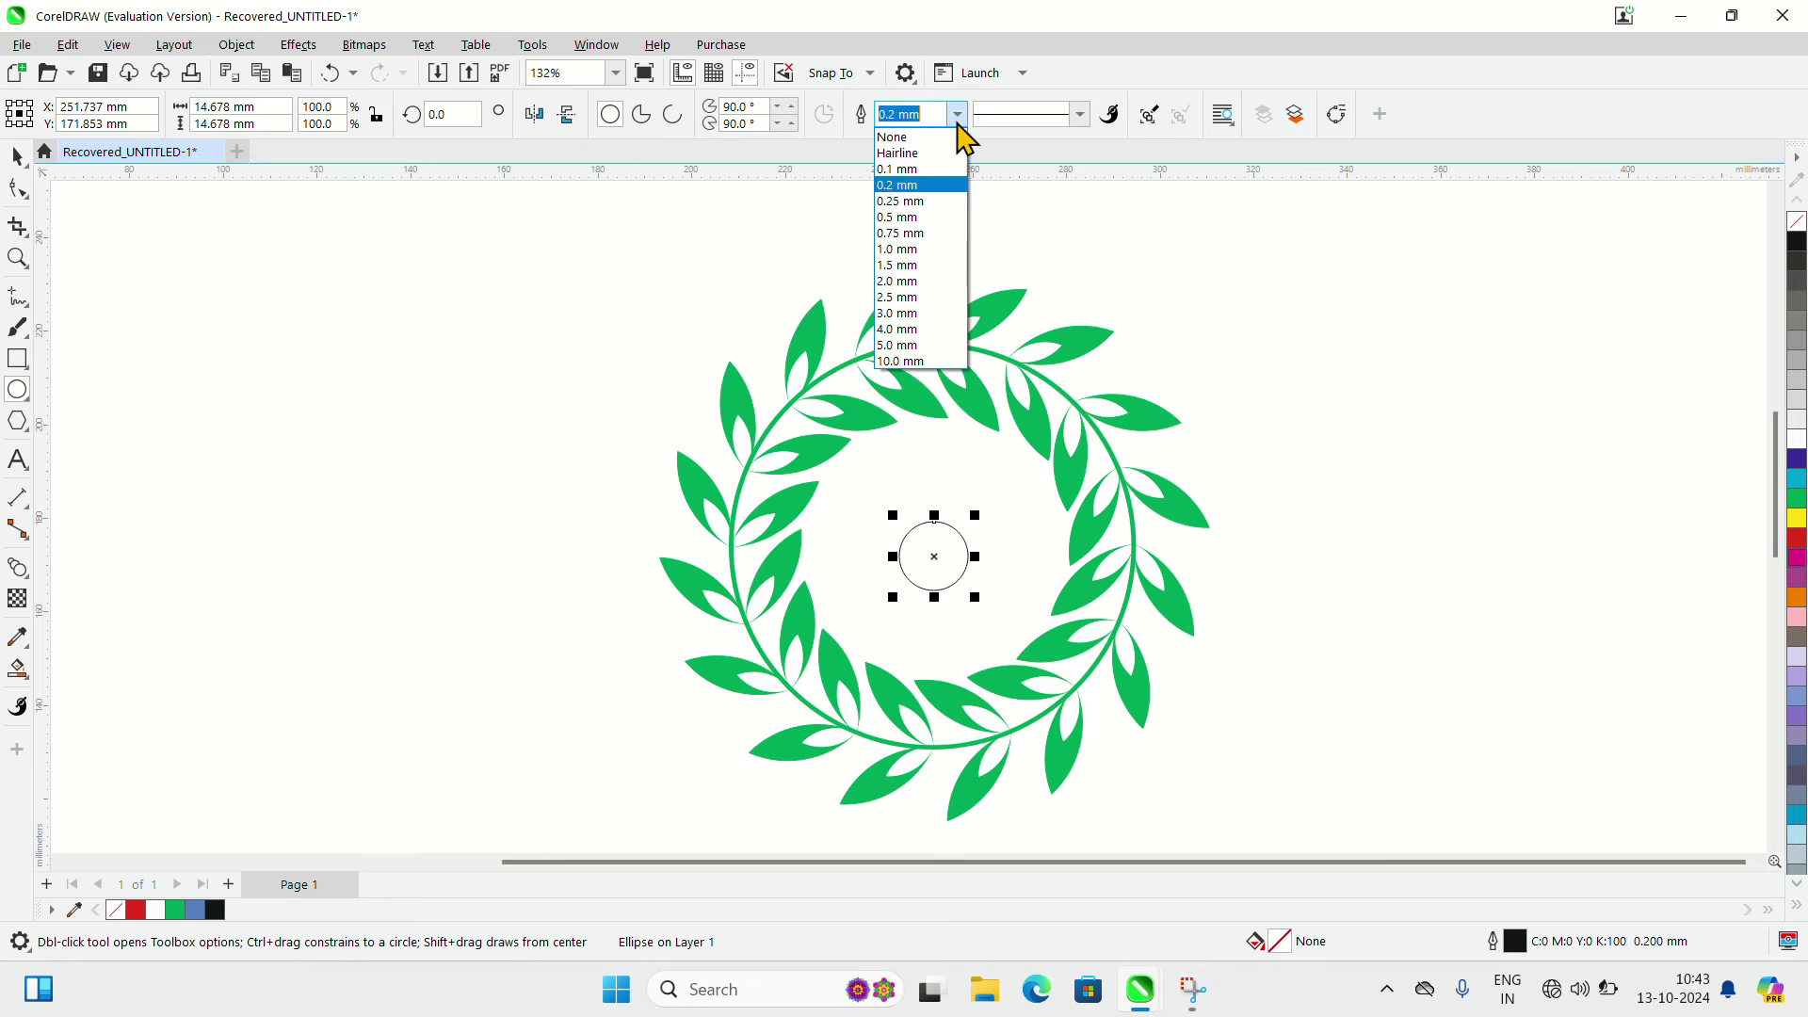
pyautogui.click(932, 202)
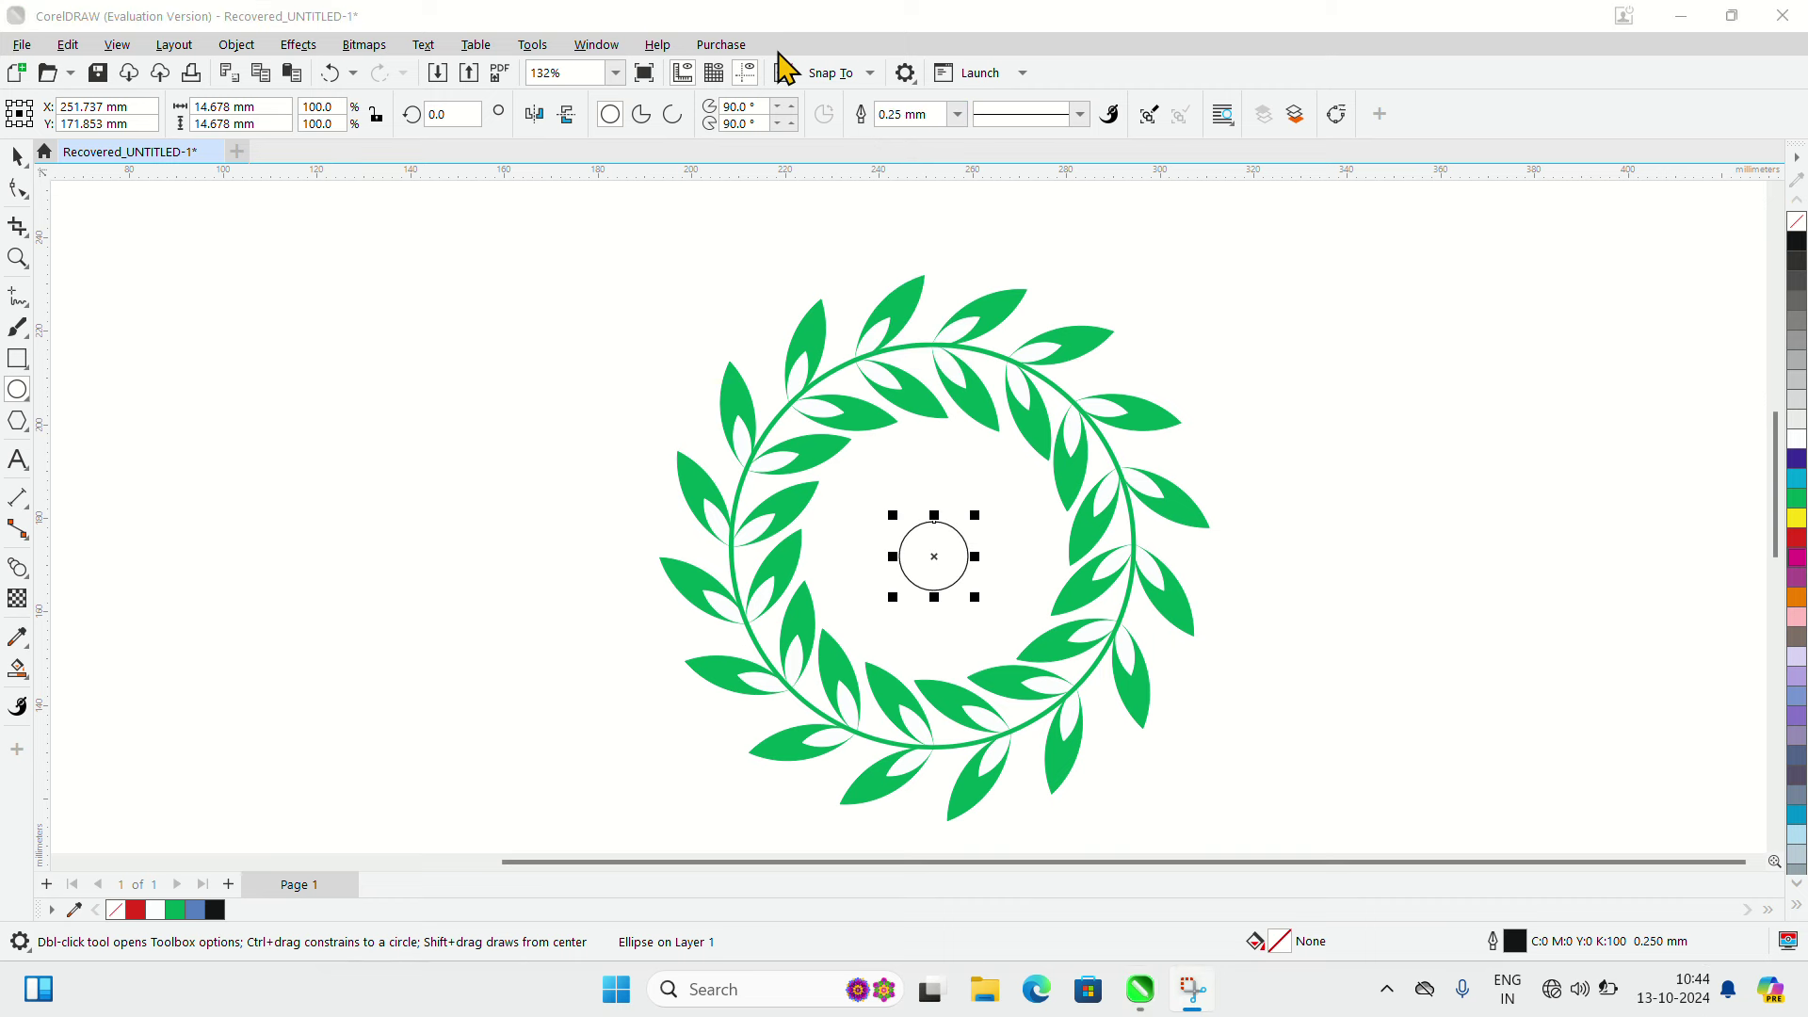
# Enlarge the small inner circle to about 26 mm in diameter and centre it in the wreath.
pyautogui.moveTo(975, 599); pyautogui.dragTo(1013, 630)
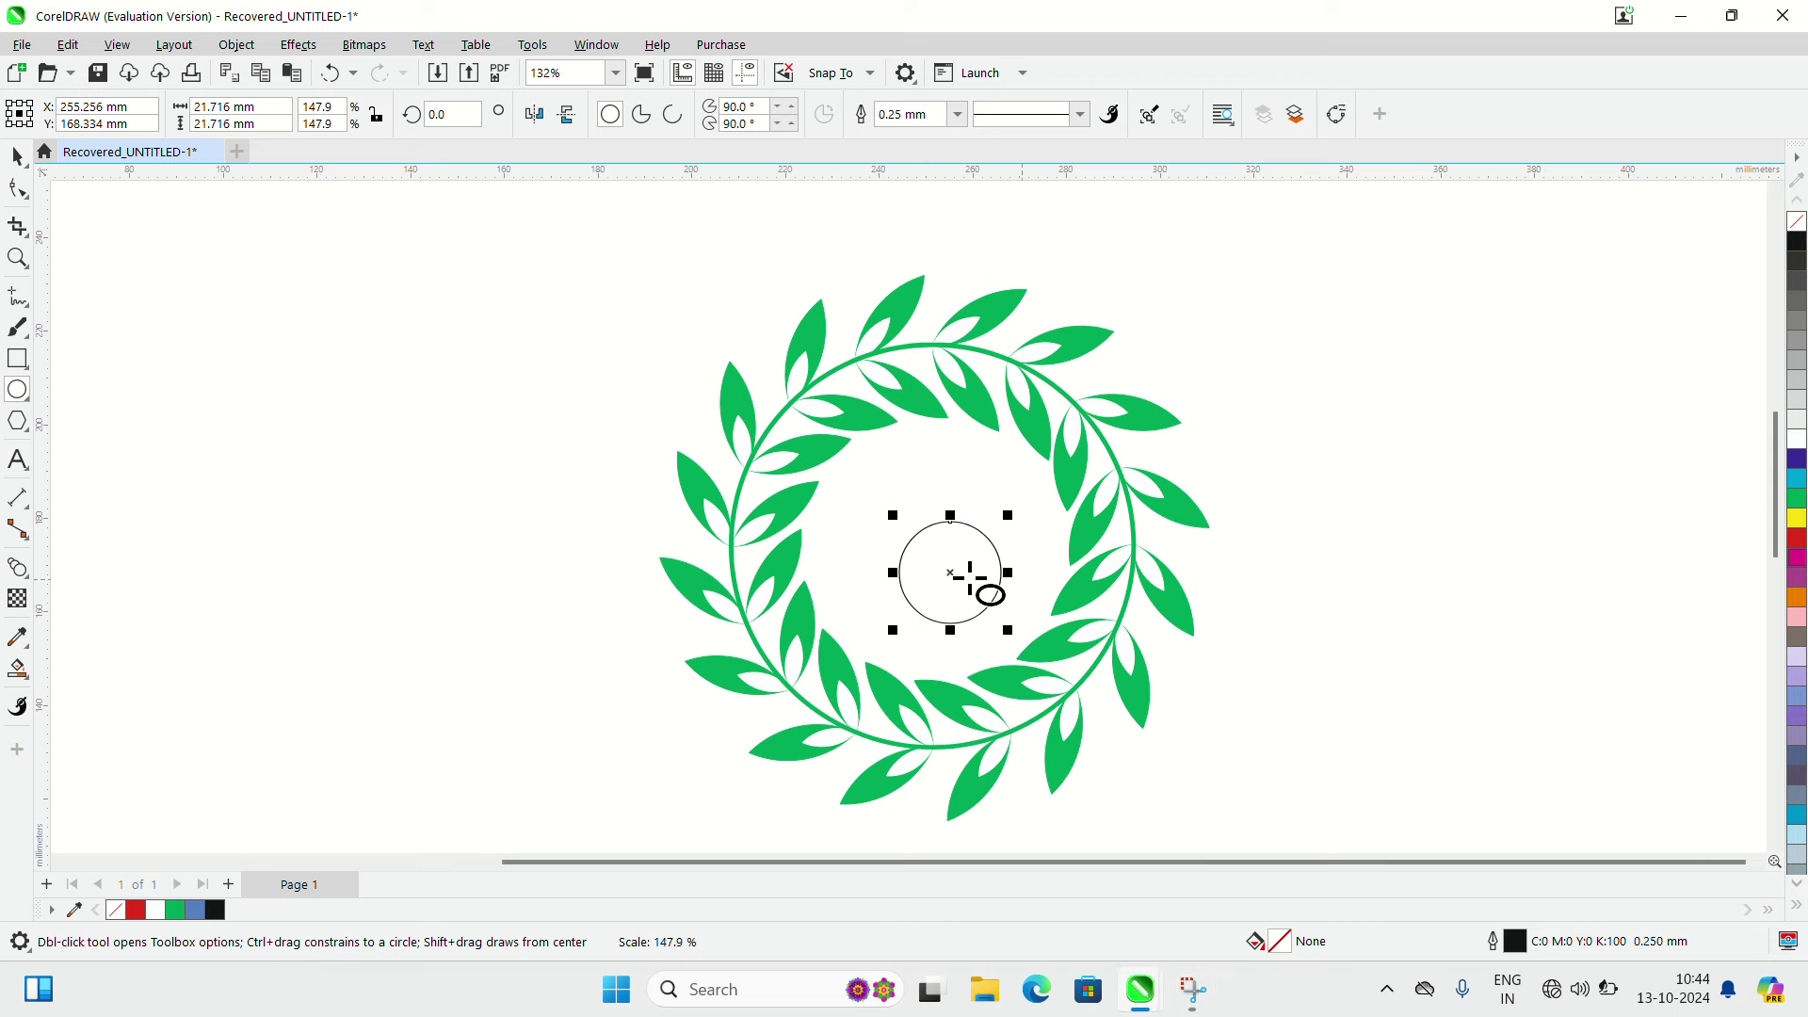
pyautogui.moveTo(955, 571); pyautogui.dragTo(932, 546)
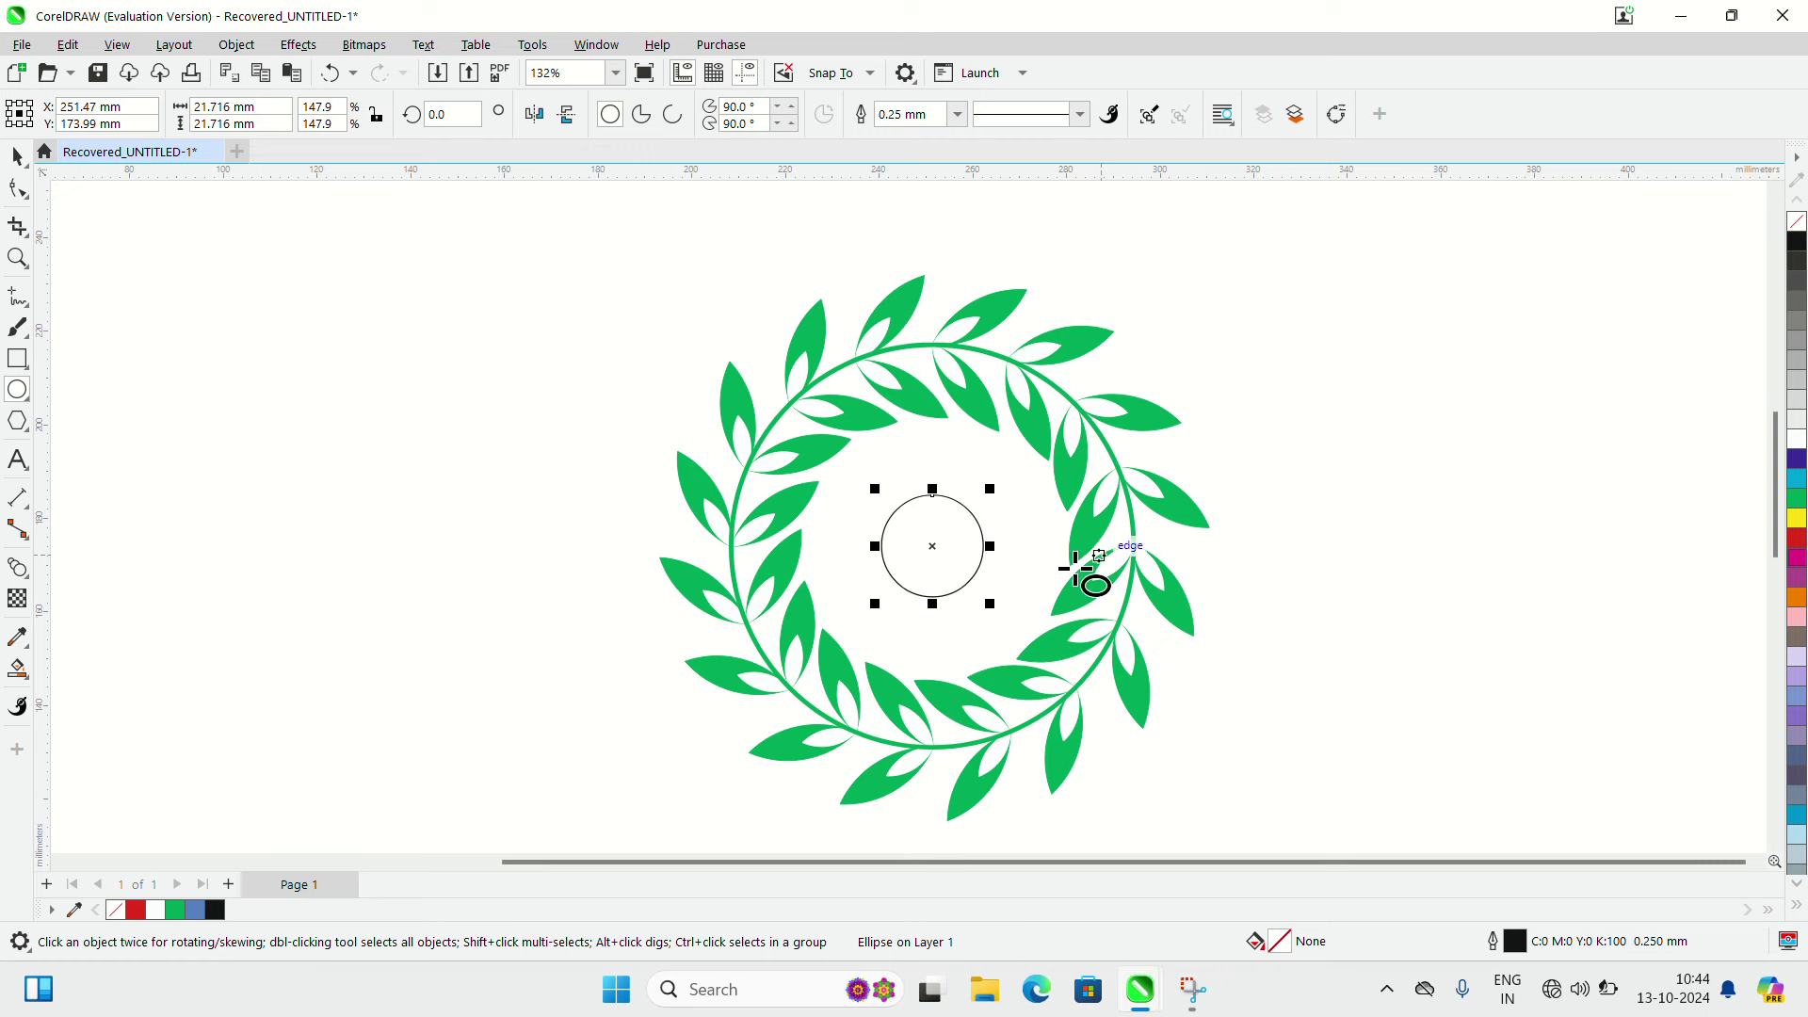
pyautogui.moveTo(990, 604); pyautogui.dragTo(1011, 624)
pyautogui.moveTo(960, 563); pyautogui.dragTo(949, 545)
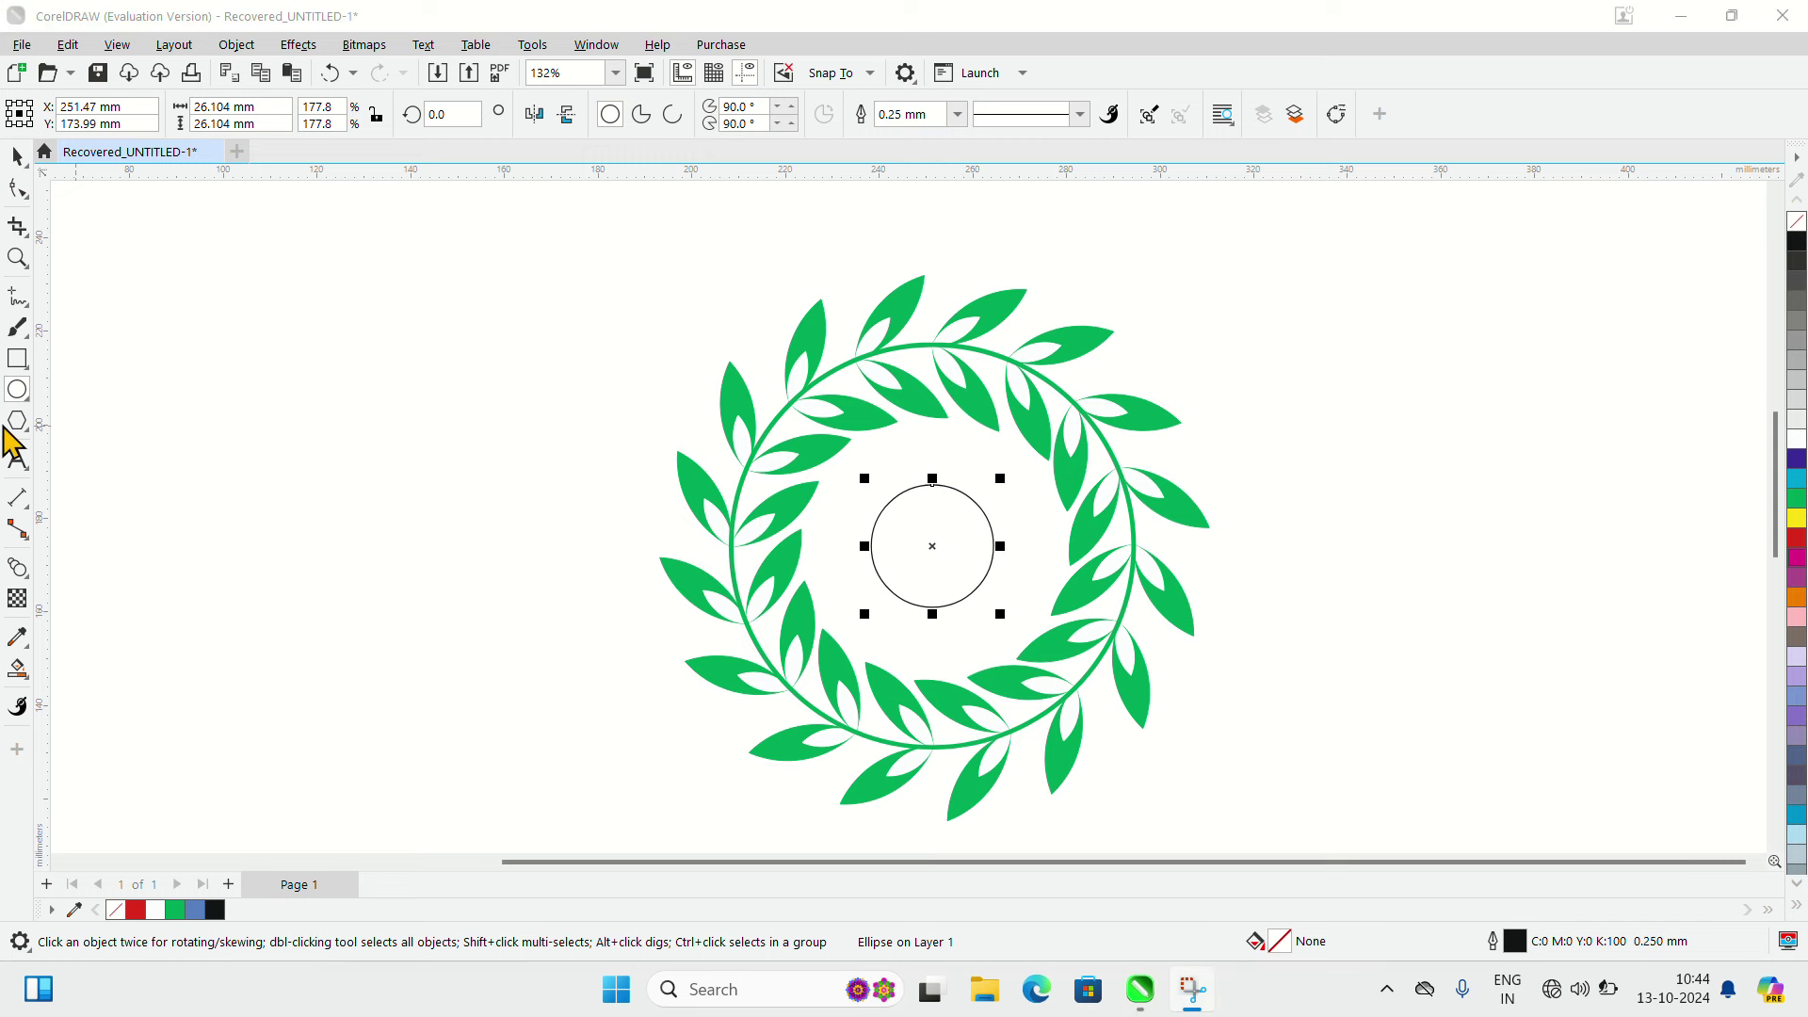
# Draw a circle about 7 mm in diameter in the empty area beside the wreath, and duplicate it about 5.1 mm to the right, overlapping the first.
pyautogui.click(17, 390)
pyautogui.moveTo(273, 374); pyautogui.dragTo(302, 392)
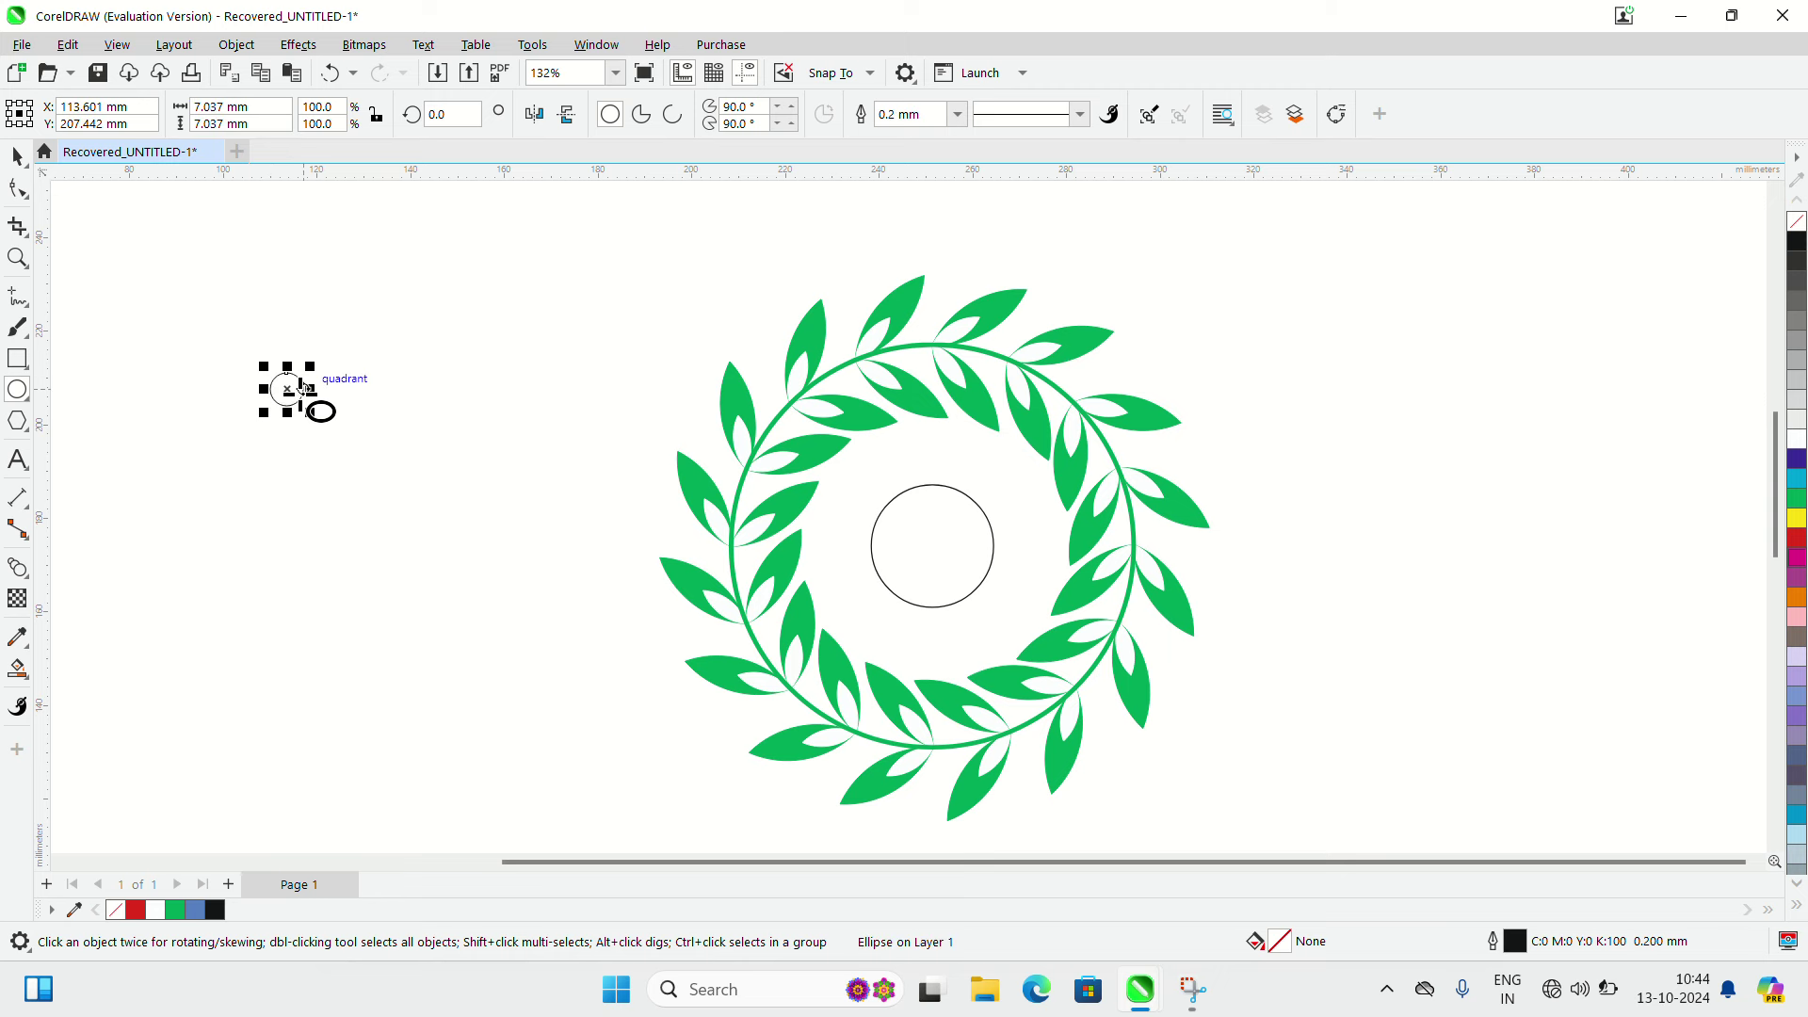
pyautogui.moveTo(283, 388)
pyautogui.mouseDown()
pyautogui.moveTo(313, 407)
pyautogui.moveTo(311, 388)
pyautogui.mouseUp()
pyautogui.scroll(2, 224, 367)
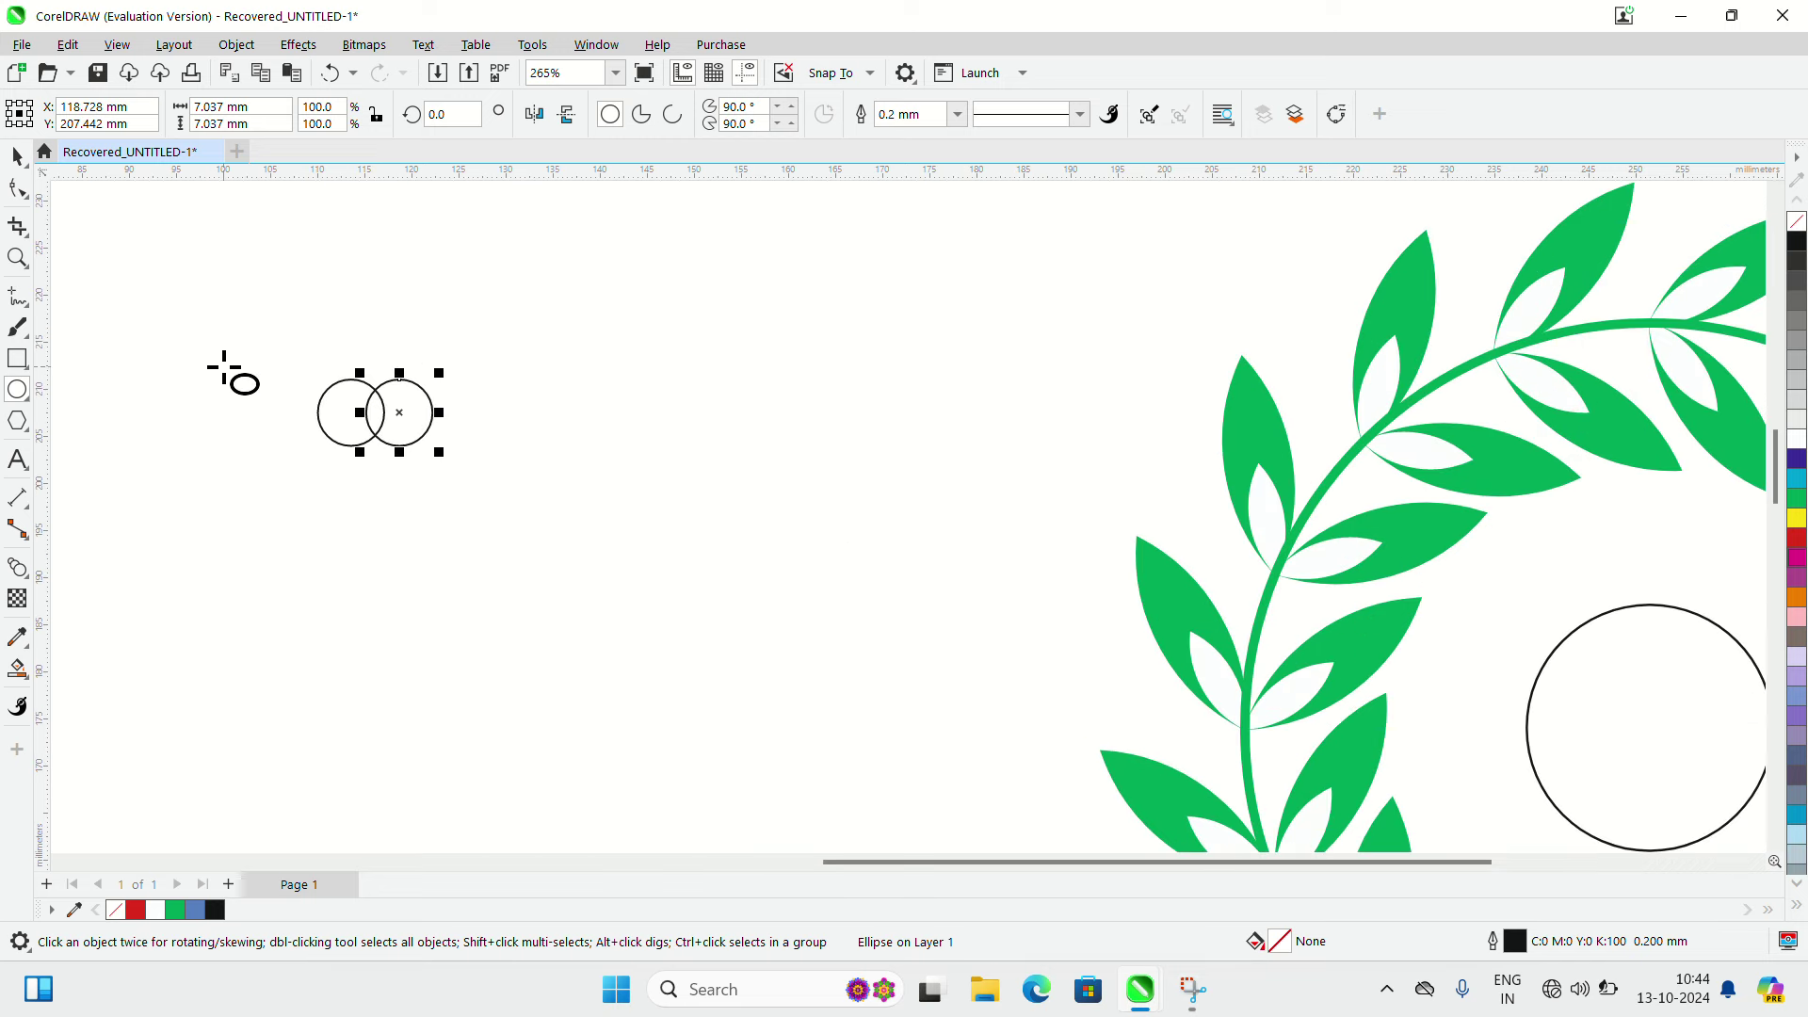
# Extract the two circles' intersection as a leaf shape about 1.9 by 4.8 mm set to their right, and delete the source circles.
pyautogui.click(17, 156)
pyautogui.moveTo(271, 364); pyautogui.dragTo(519, 514)
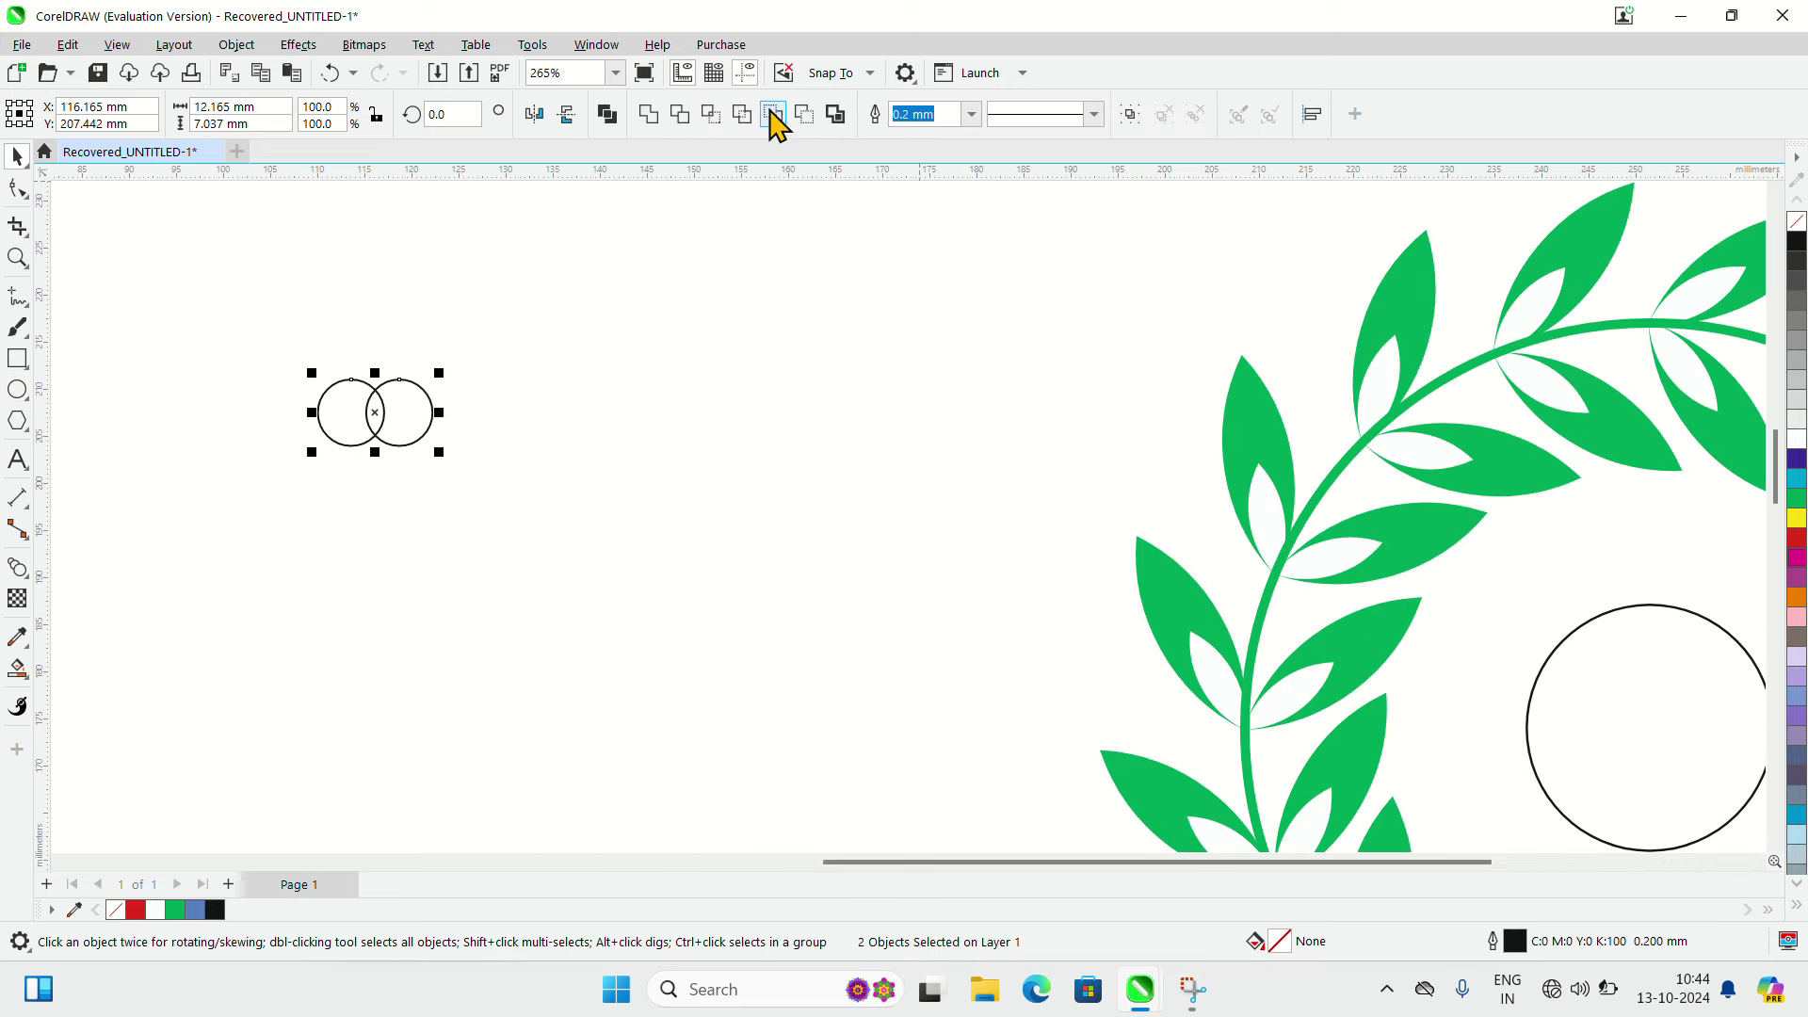
pyautogui.click(712, 120)
pyautogui.moveTo(386, 412); pyautogui.dragTo(533, 412)
pyautogui.moveTo(307, 345); pyautogui.dragTo(444, 492)
pyautogui.rightClick(389, 411)
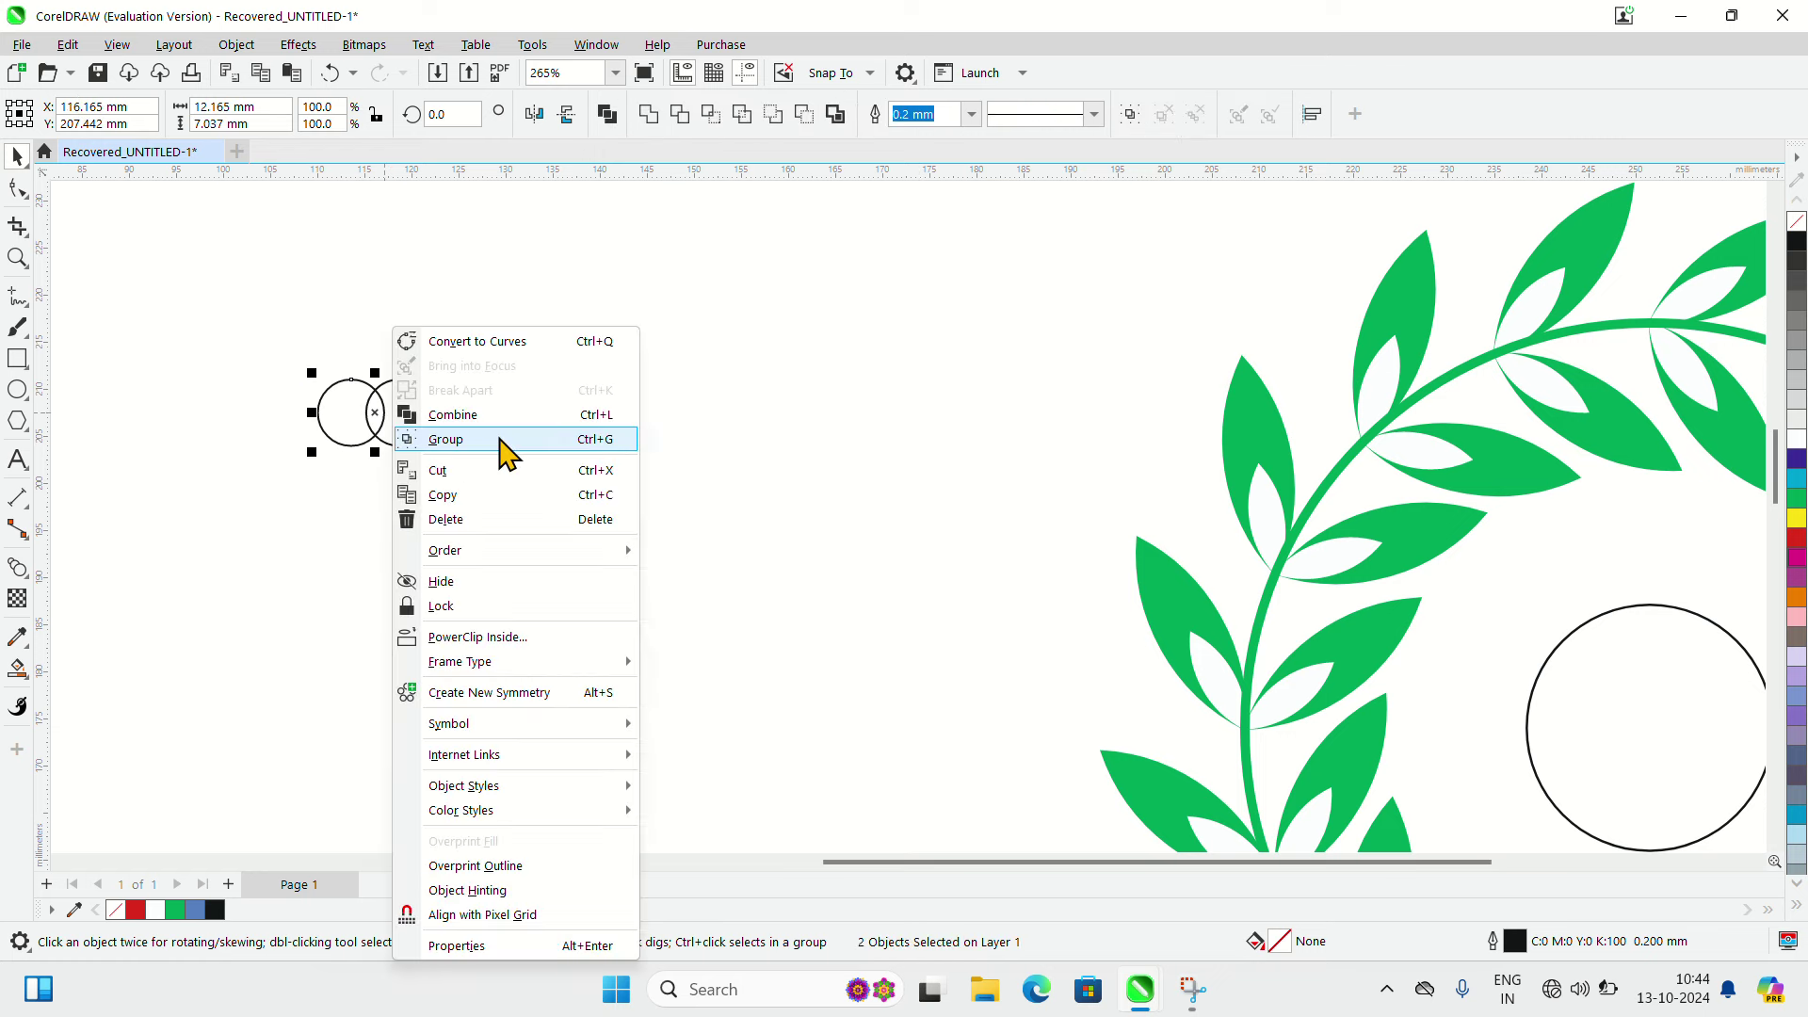
pyautogui.click(475, 523)
# Give the leaf shape a green fill and green outline (C100 M0 Y100 K0), and rotate it clockwise.
pyautogui.scroll(-2, 420, 393)
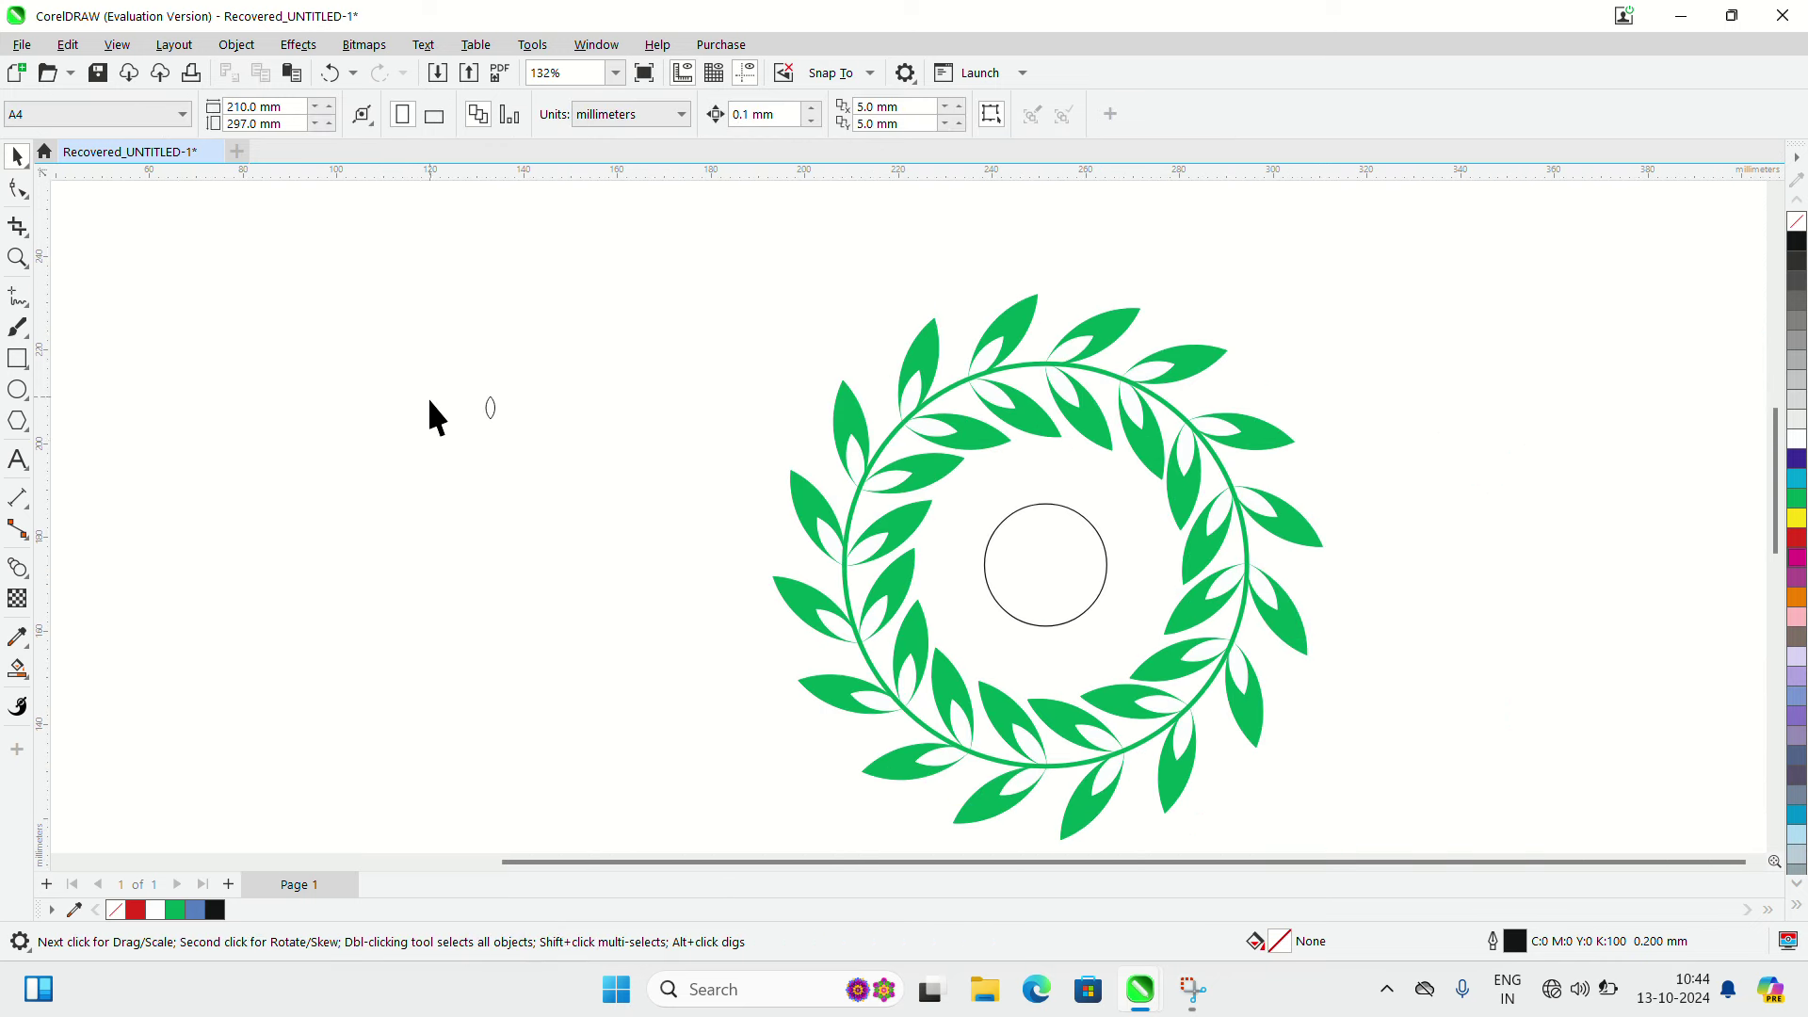
pyautogui.click(490, 408)
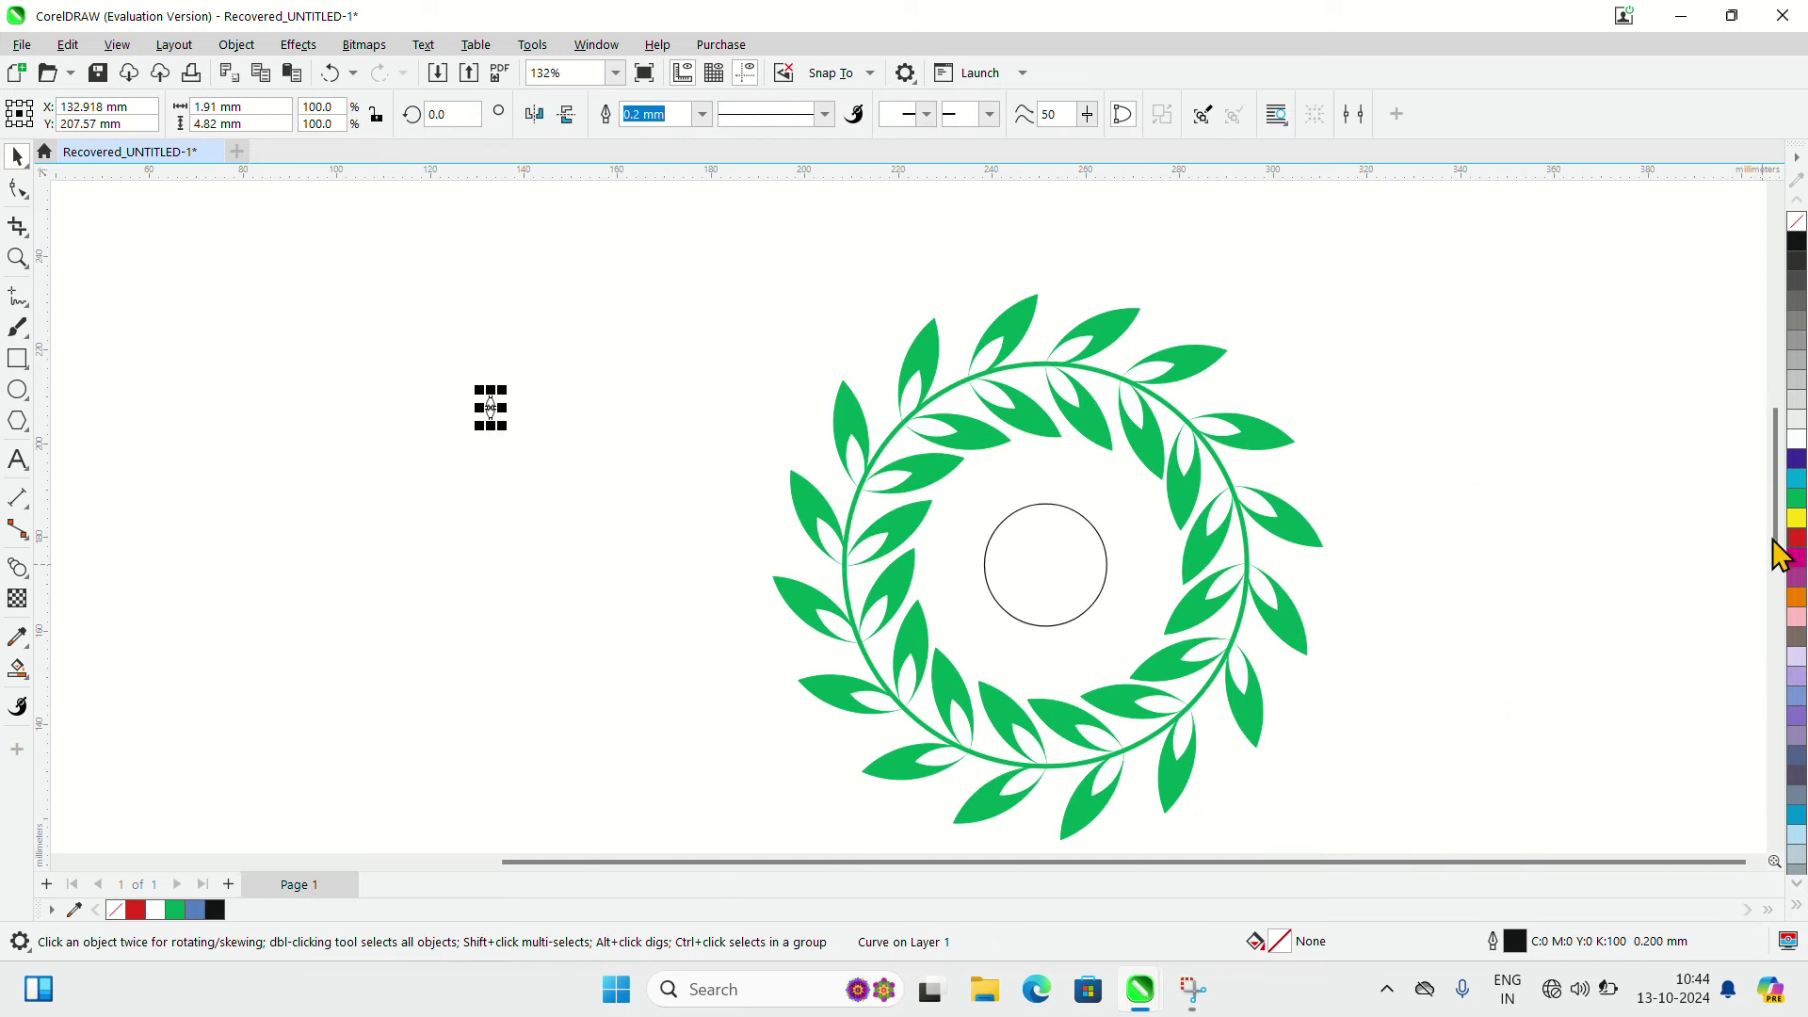
pyautogui.click(1798, 501)
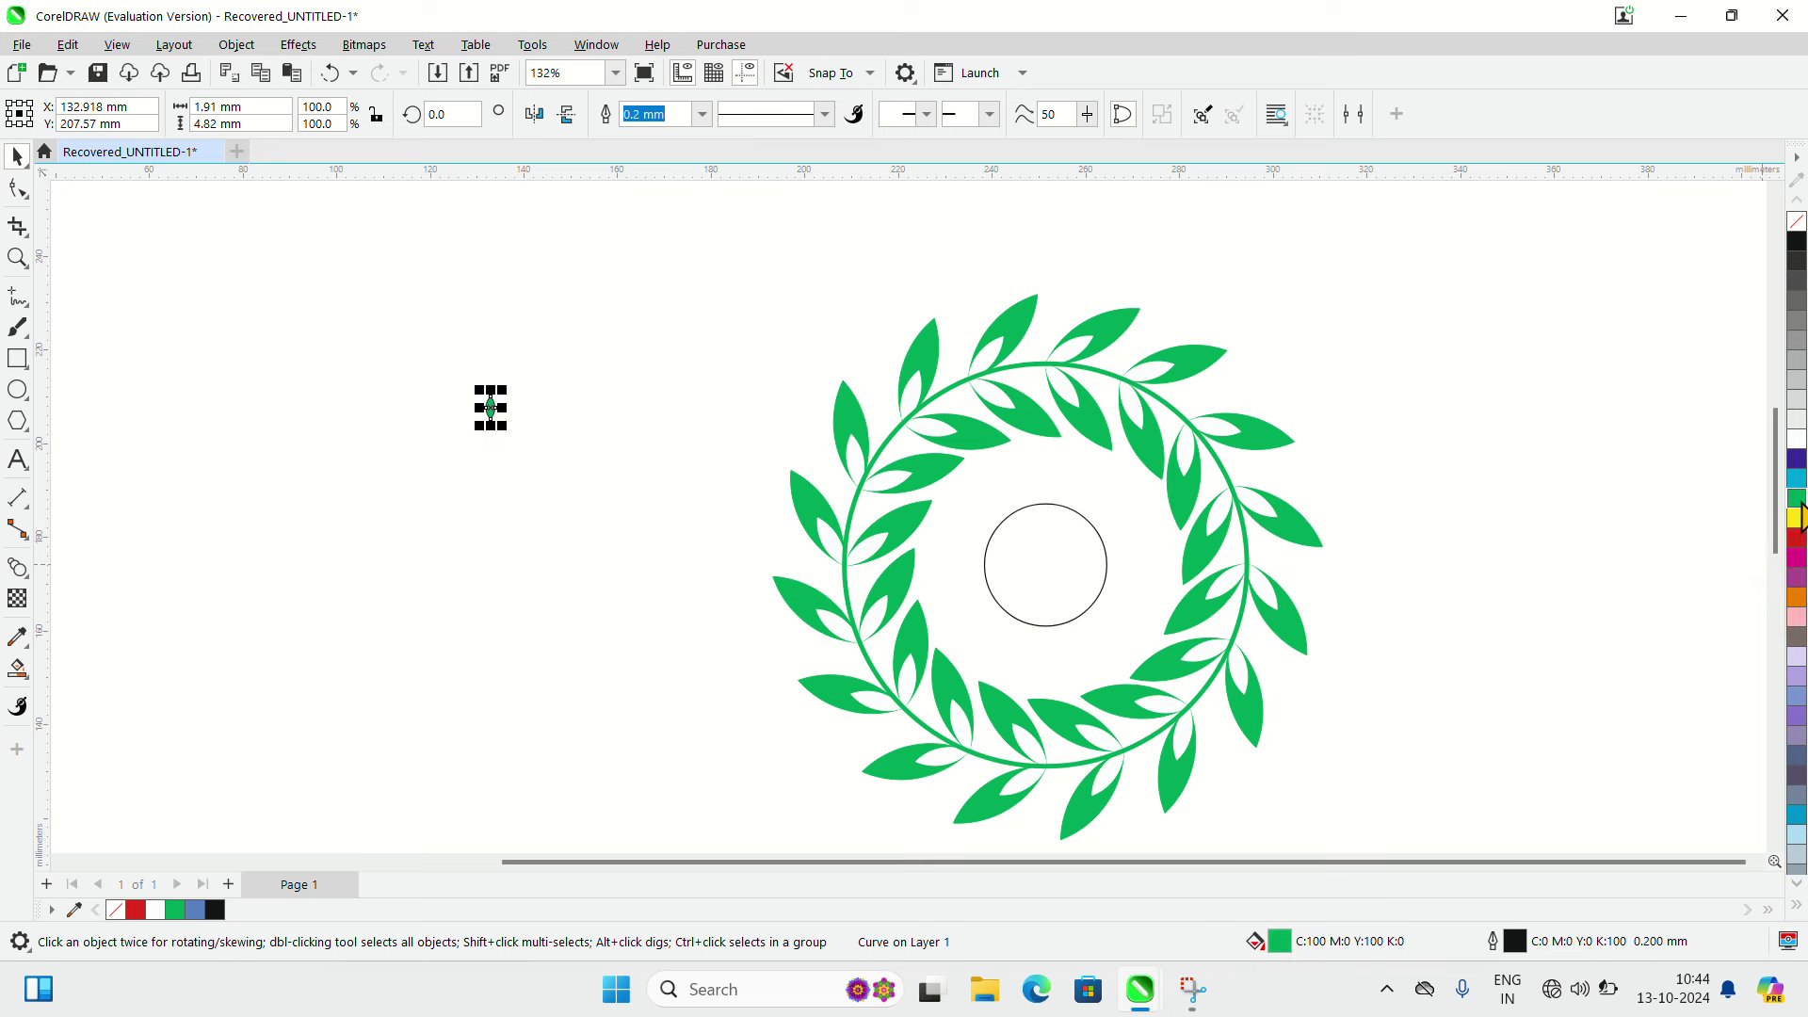
pyautogui.rightClick(1798, 501)
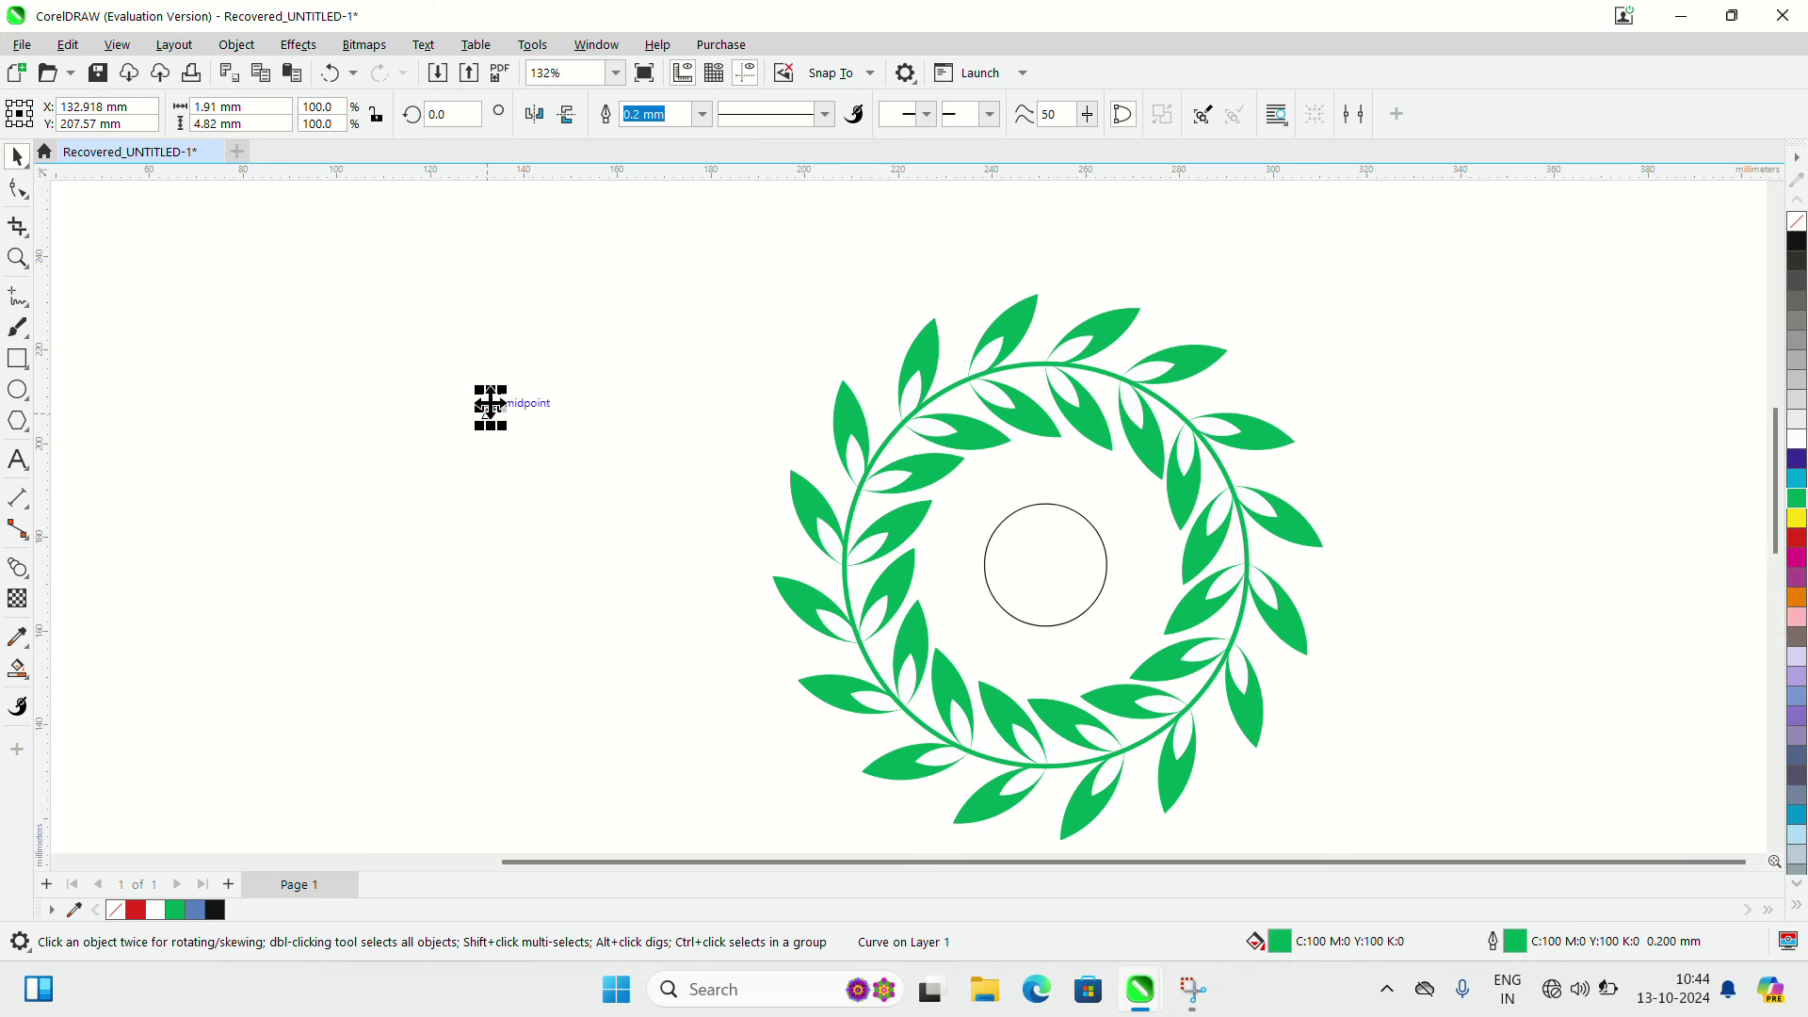
pyautogui.scroll(4, 489, 407)
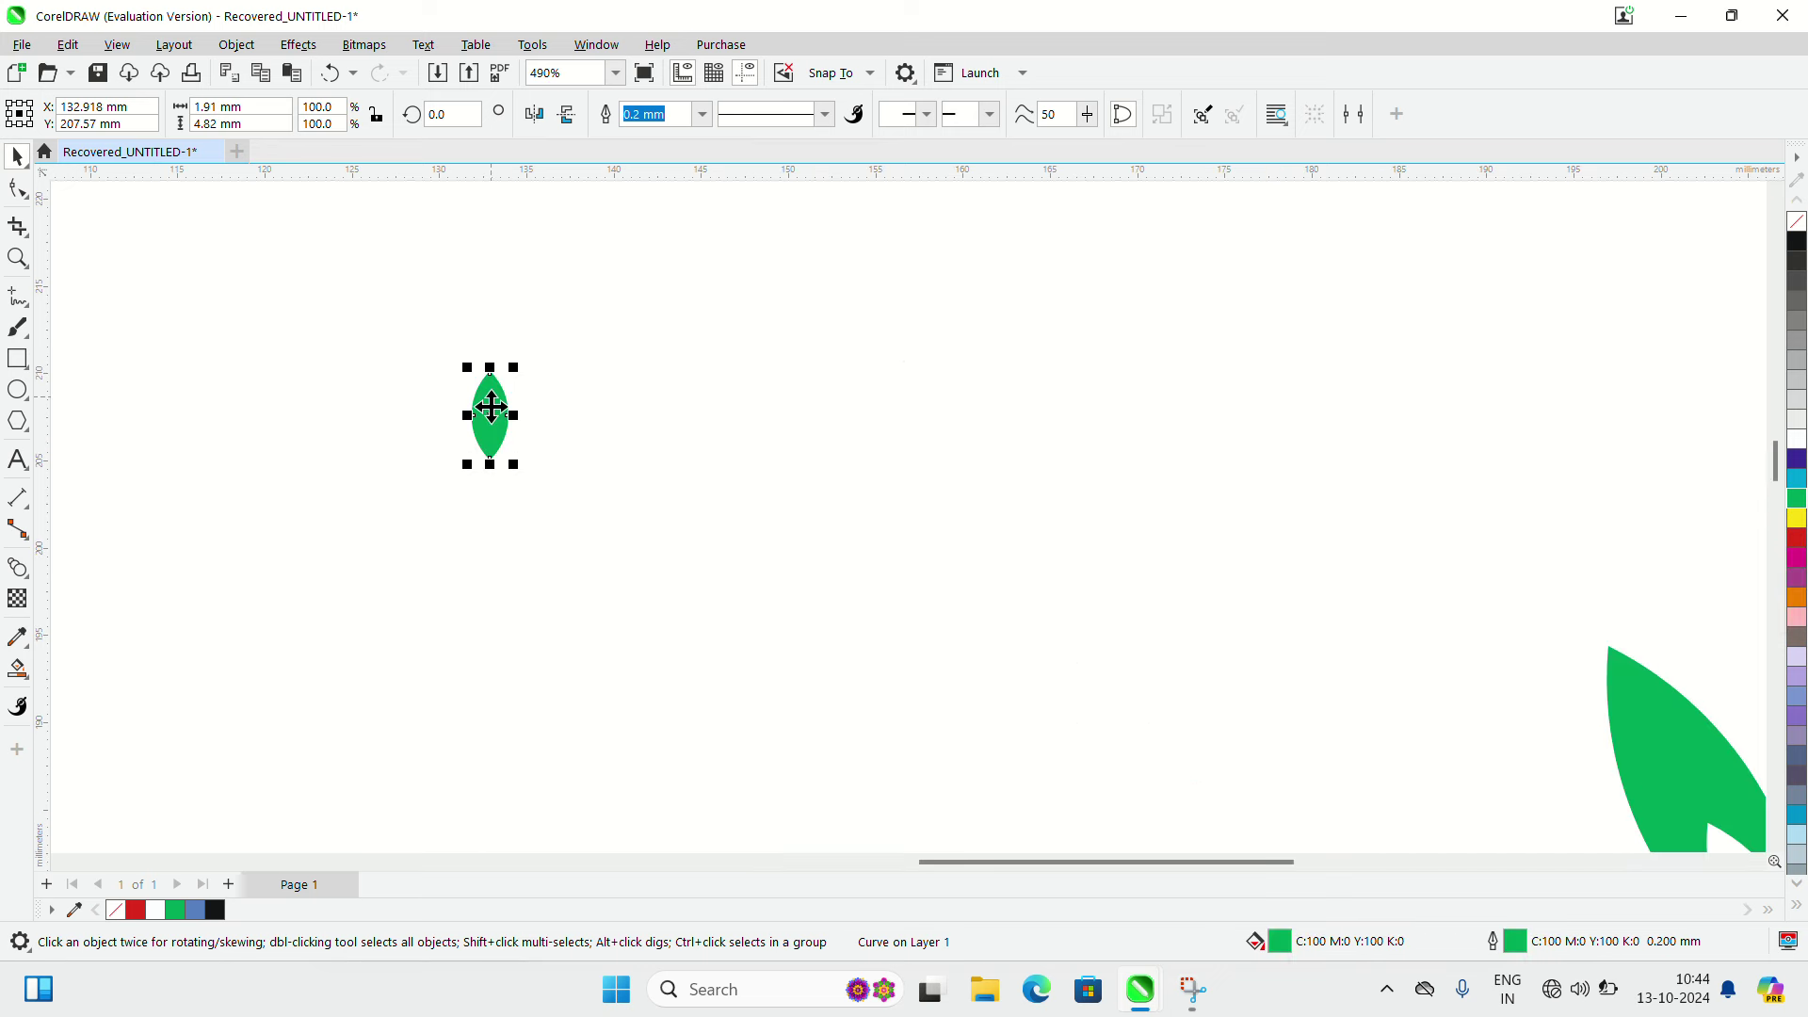
pyautogui.click(489, 407)
pyautogui.moveTo(513, 377); pyautogui.dragTo(558, 411)
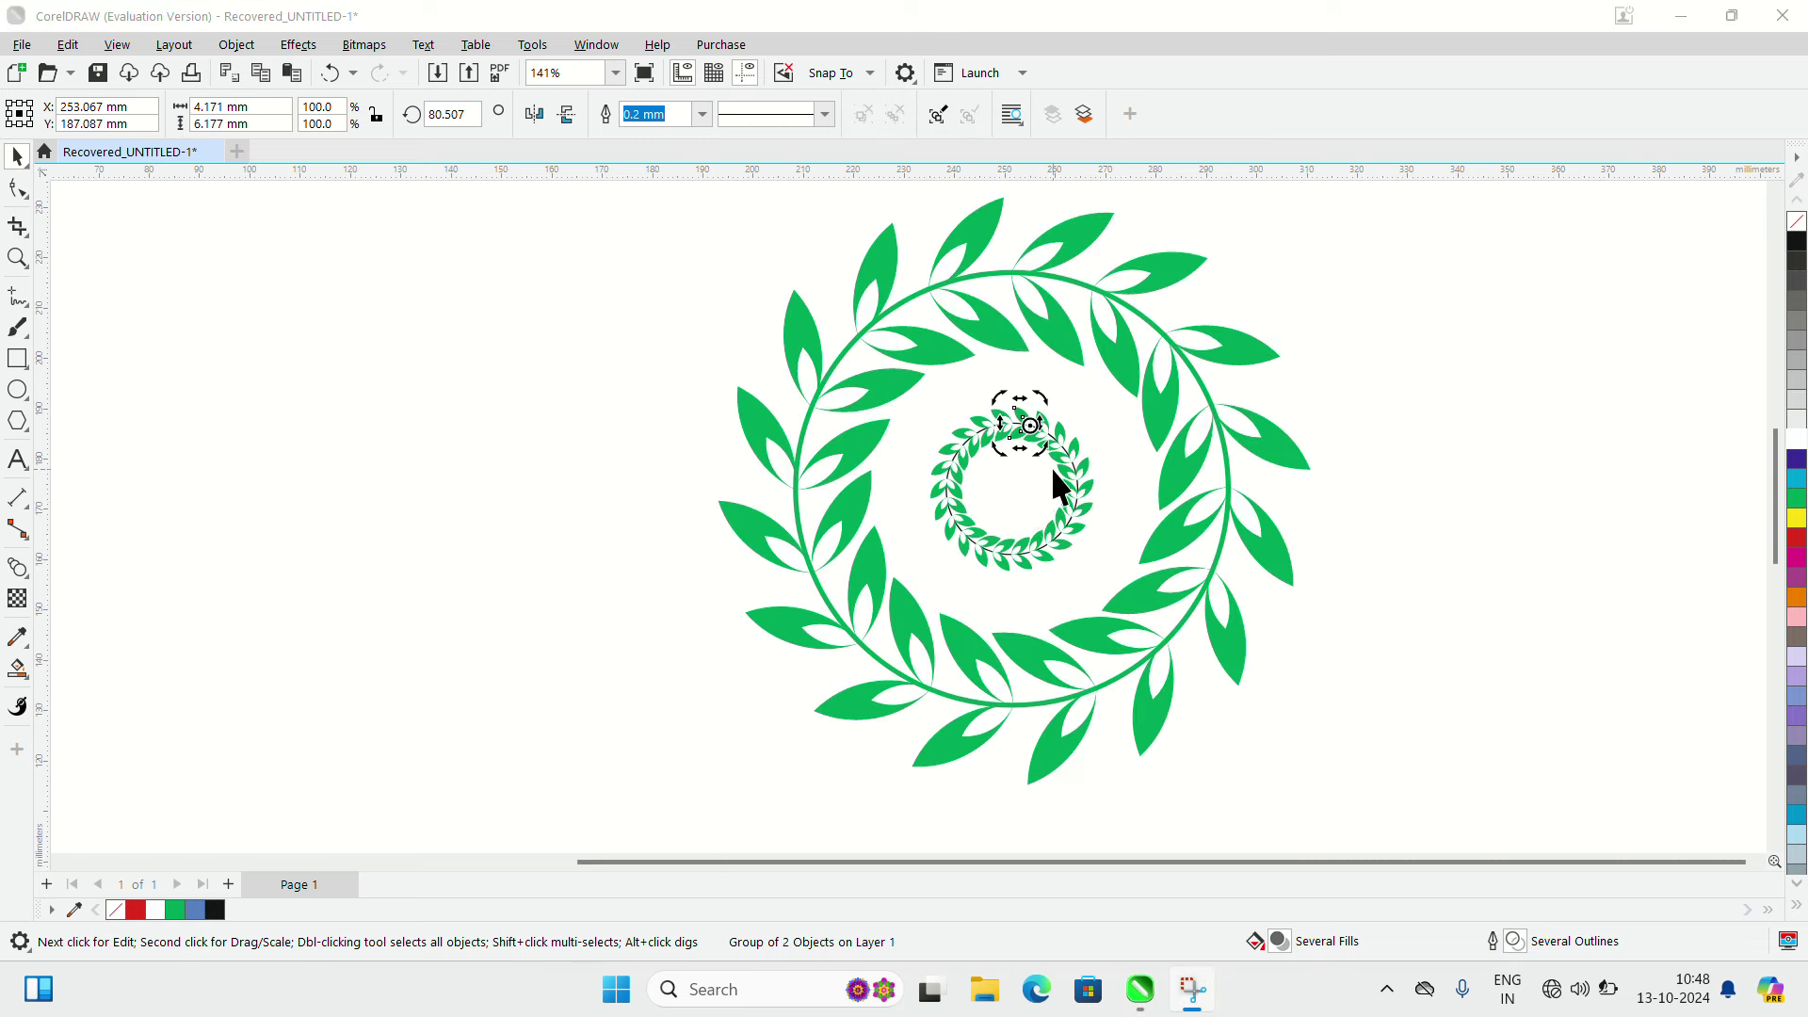
# Recolour the outline of the inner wreath's control circle from black to green.
pyautogui.scroll(2, 1048, 466)
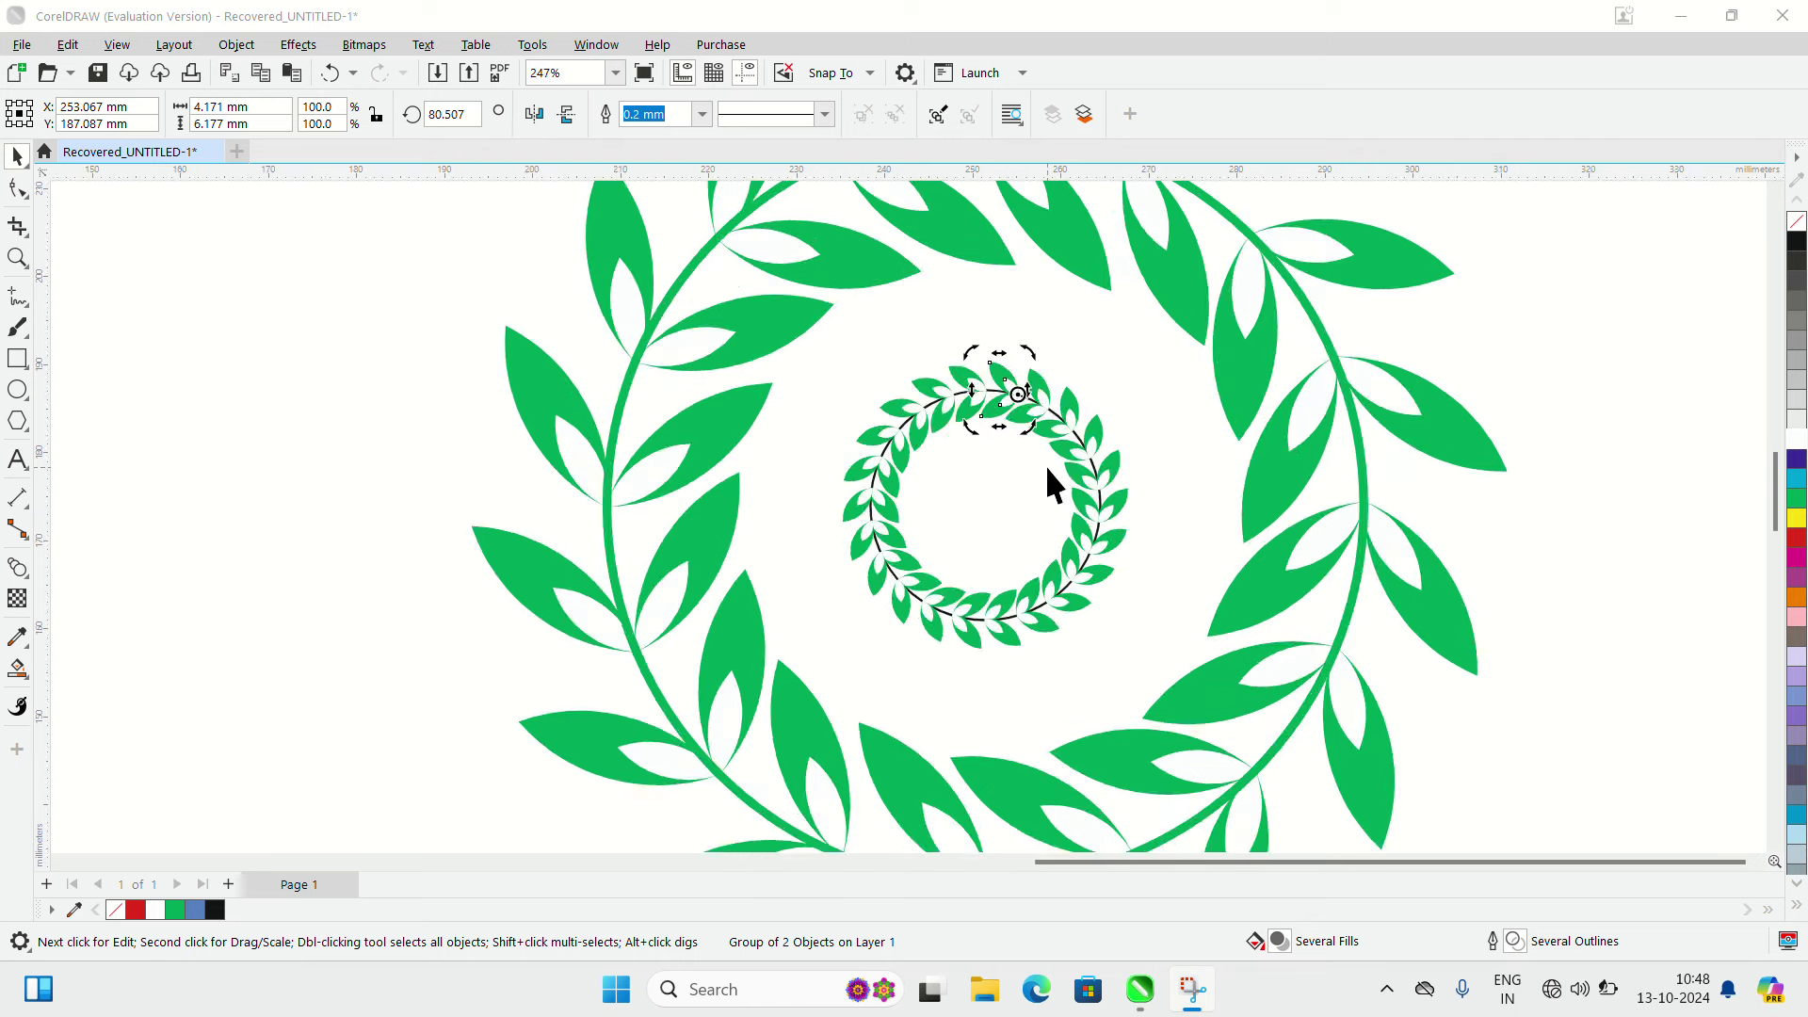
pyautogui.click(1001, 501)
pyautogui.scroll(-2, 1447, 461)
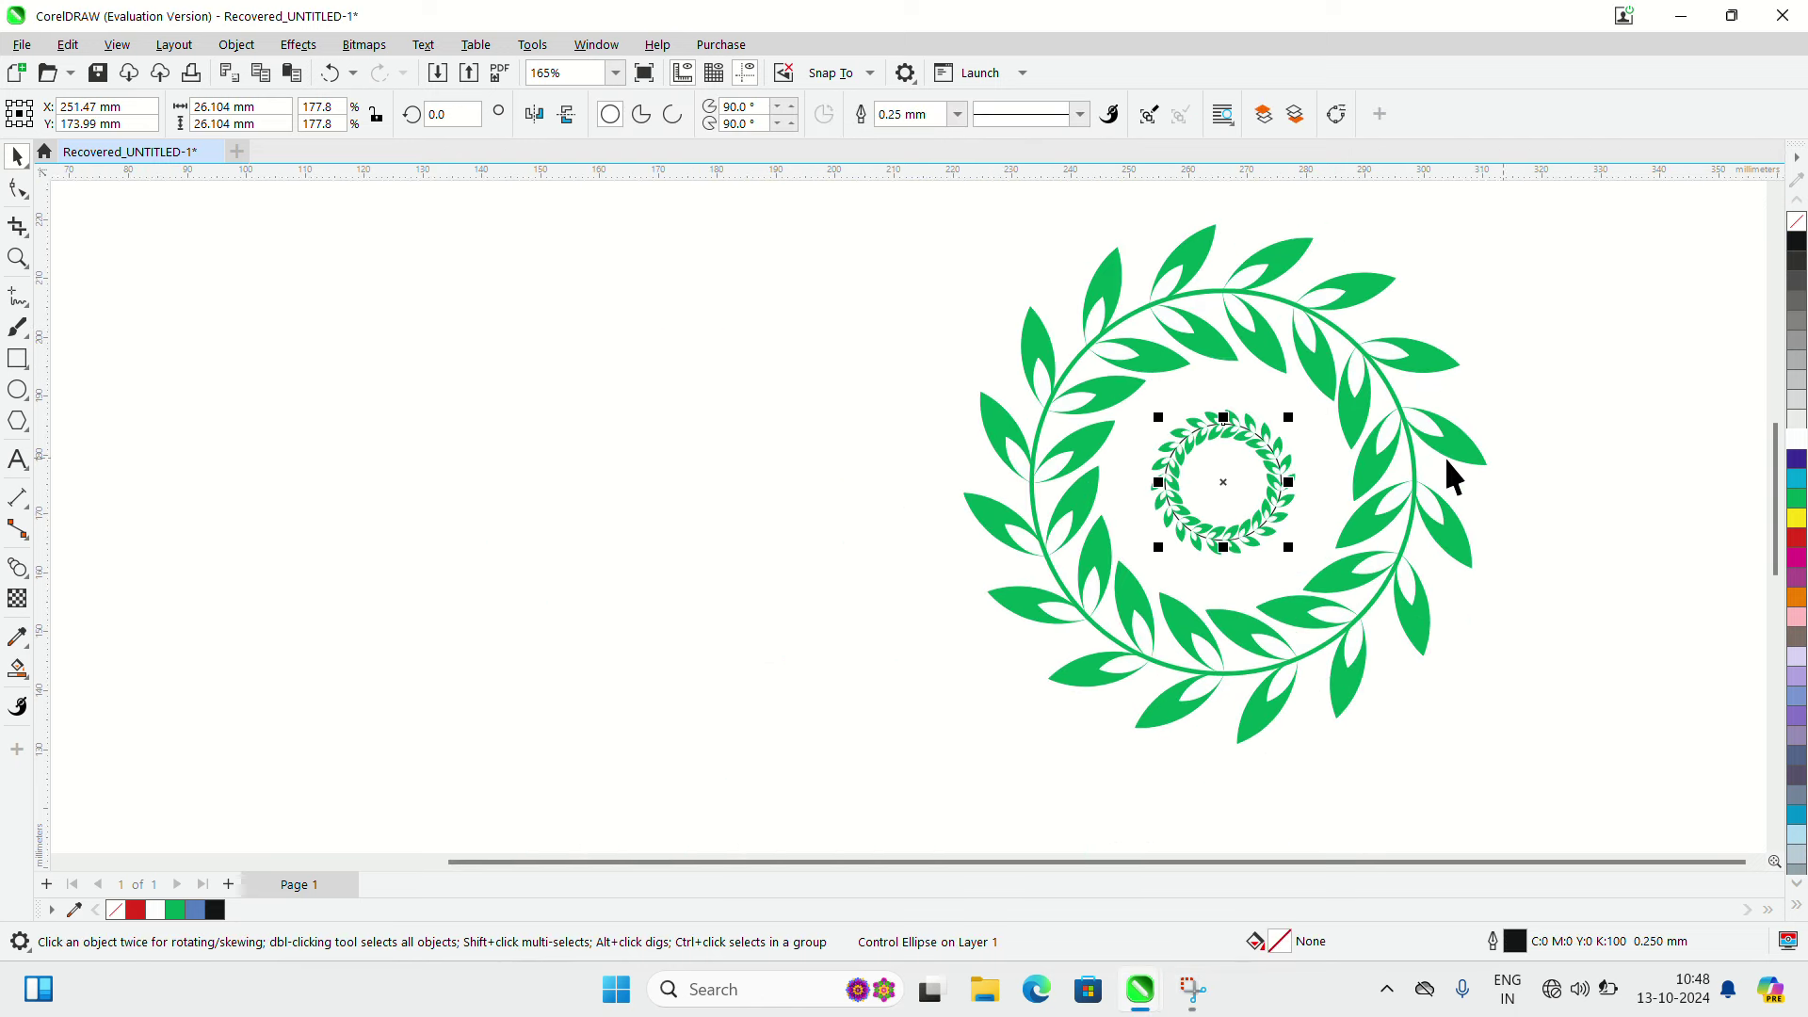
pyautogui.scroll(-1, 1447, 461)
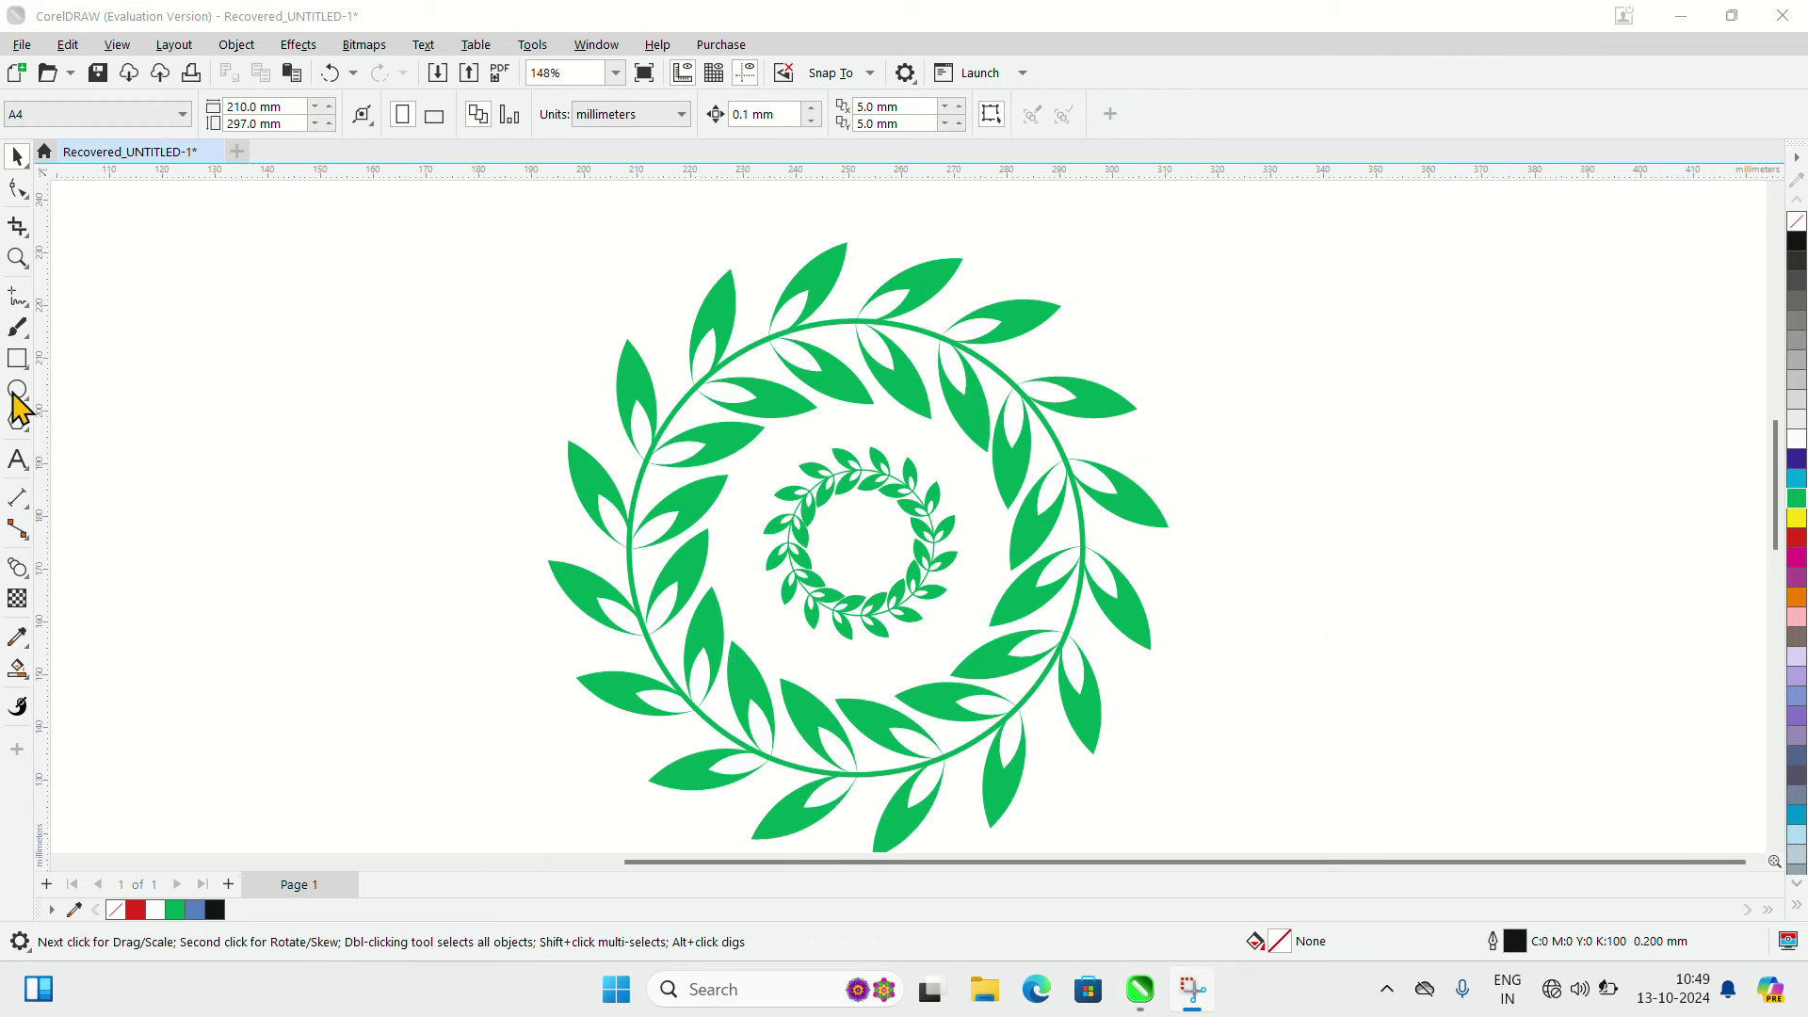
# Draw a circle about 5.7 mm in diameter in the middle of the inner wreath, with a green outline and no fill.
pyautogui.click(17, 390)
pyautogui.scroll(2, 842, 546)
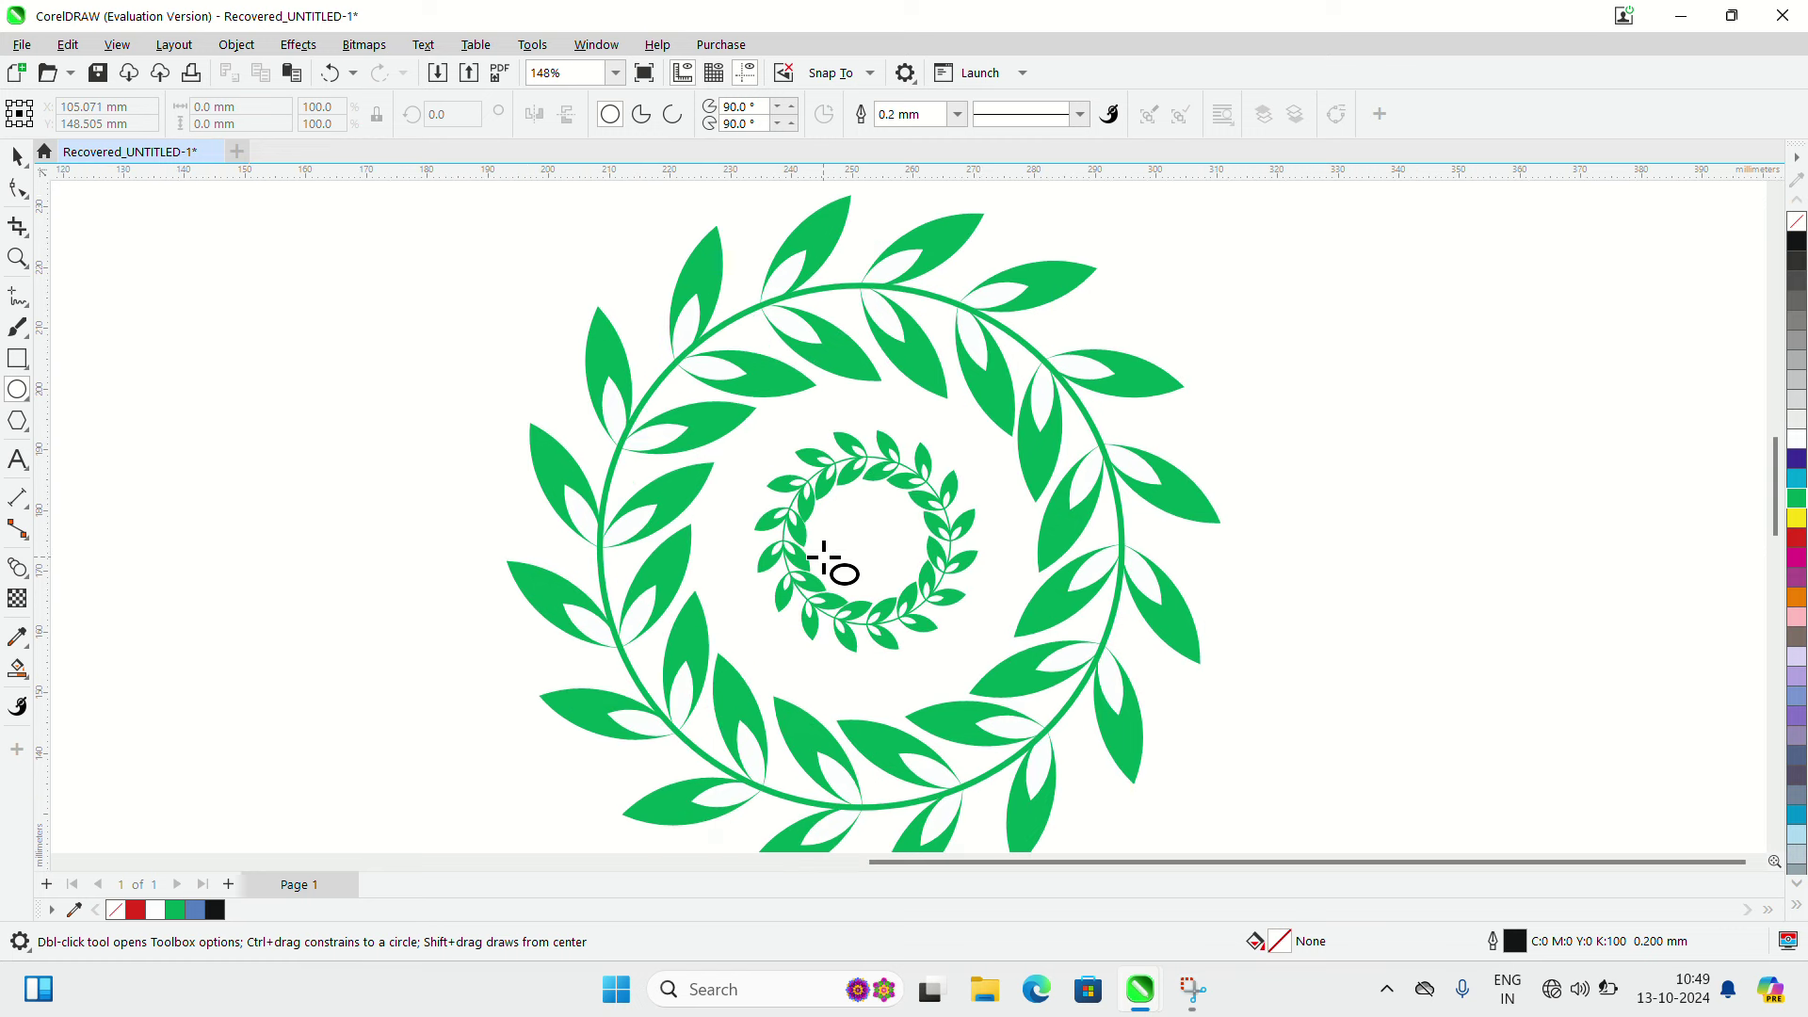
pyautogui.moveTo(873, 532); pyautogui.dragTo(899, 557)
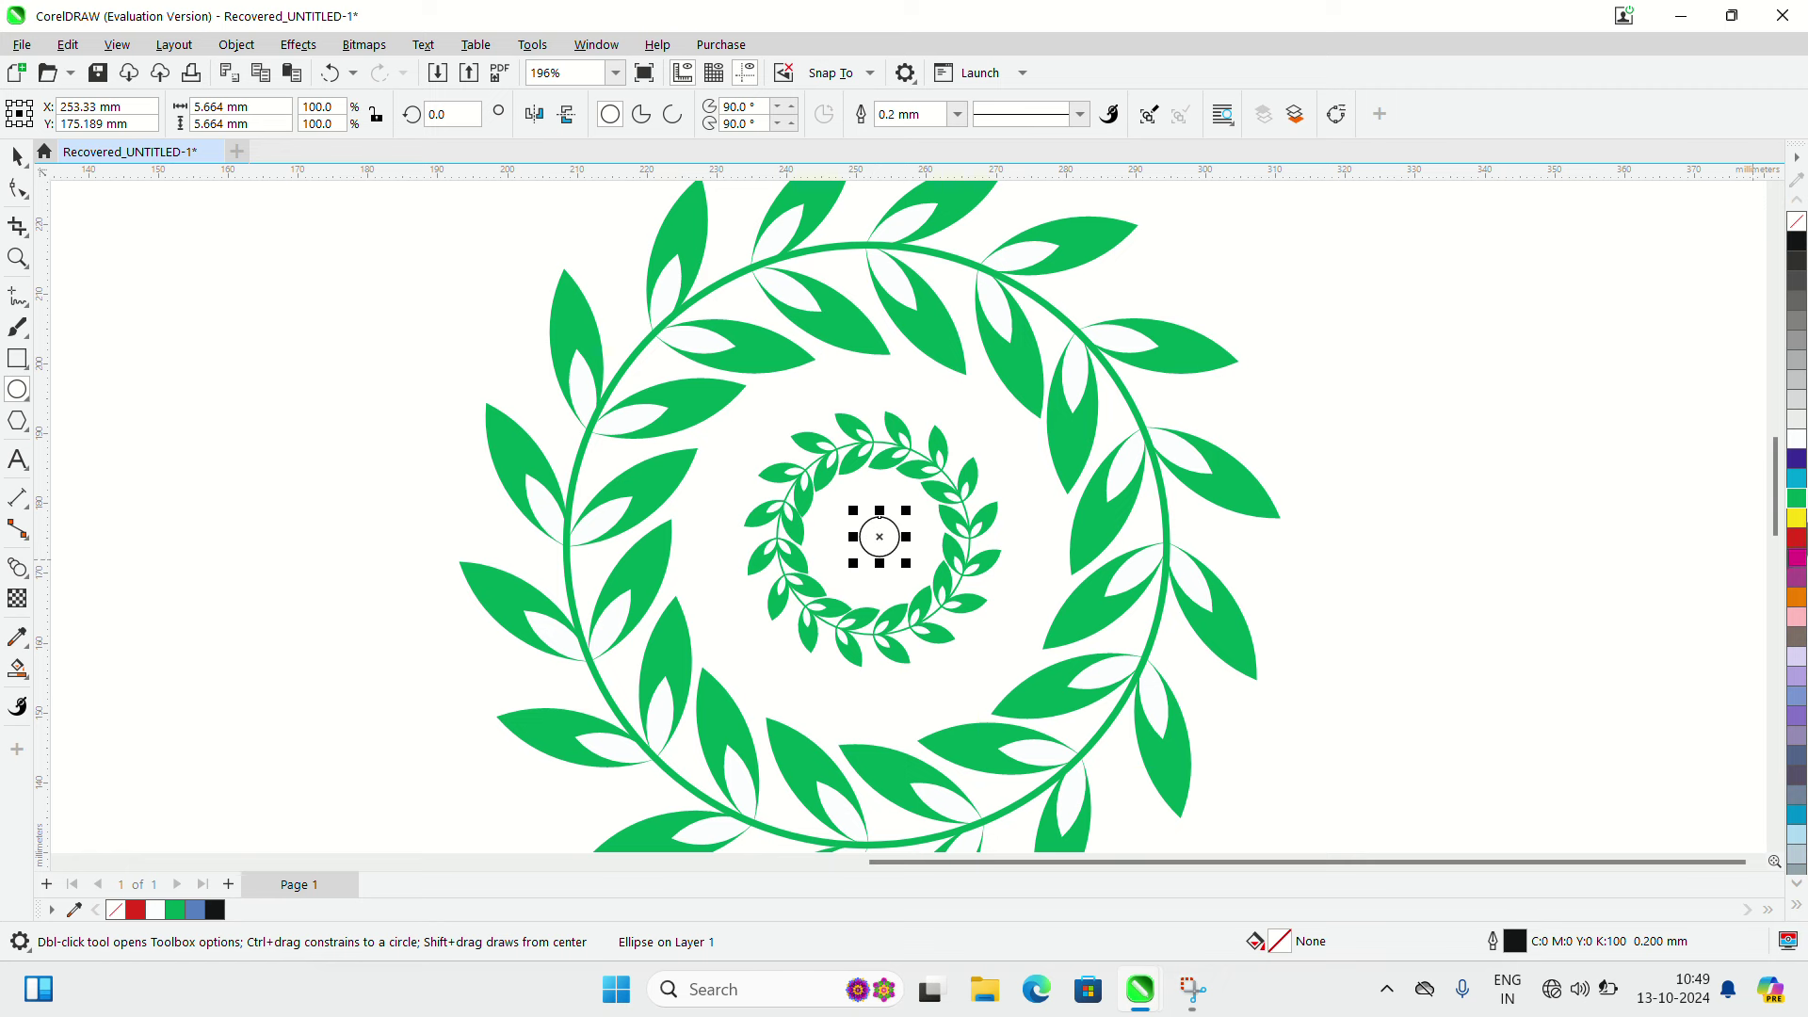
pyautogui.click(1798, 499)
pyautogui.rightClick(1799, 501)
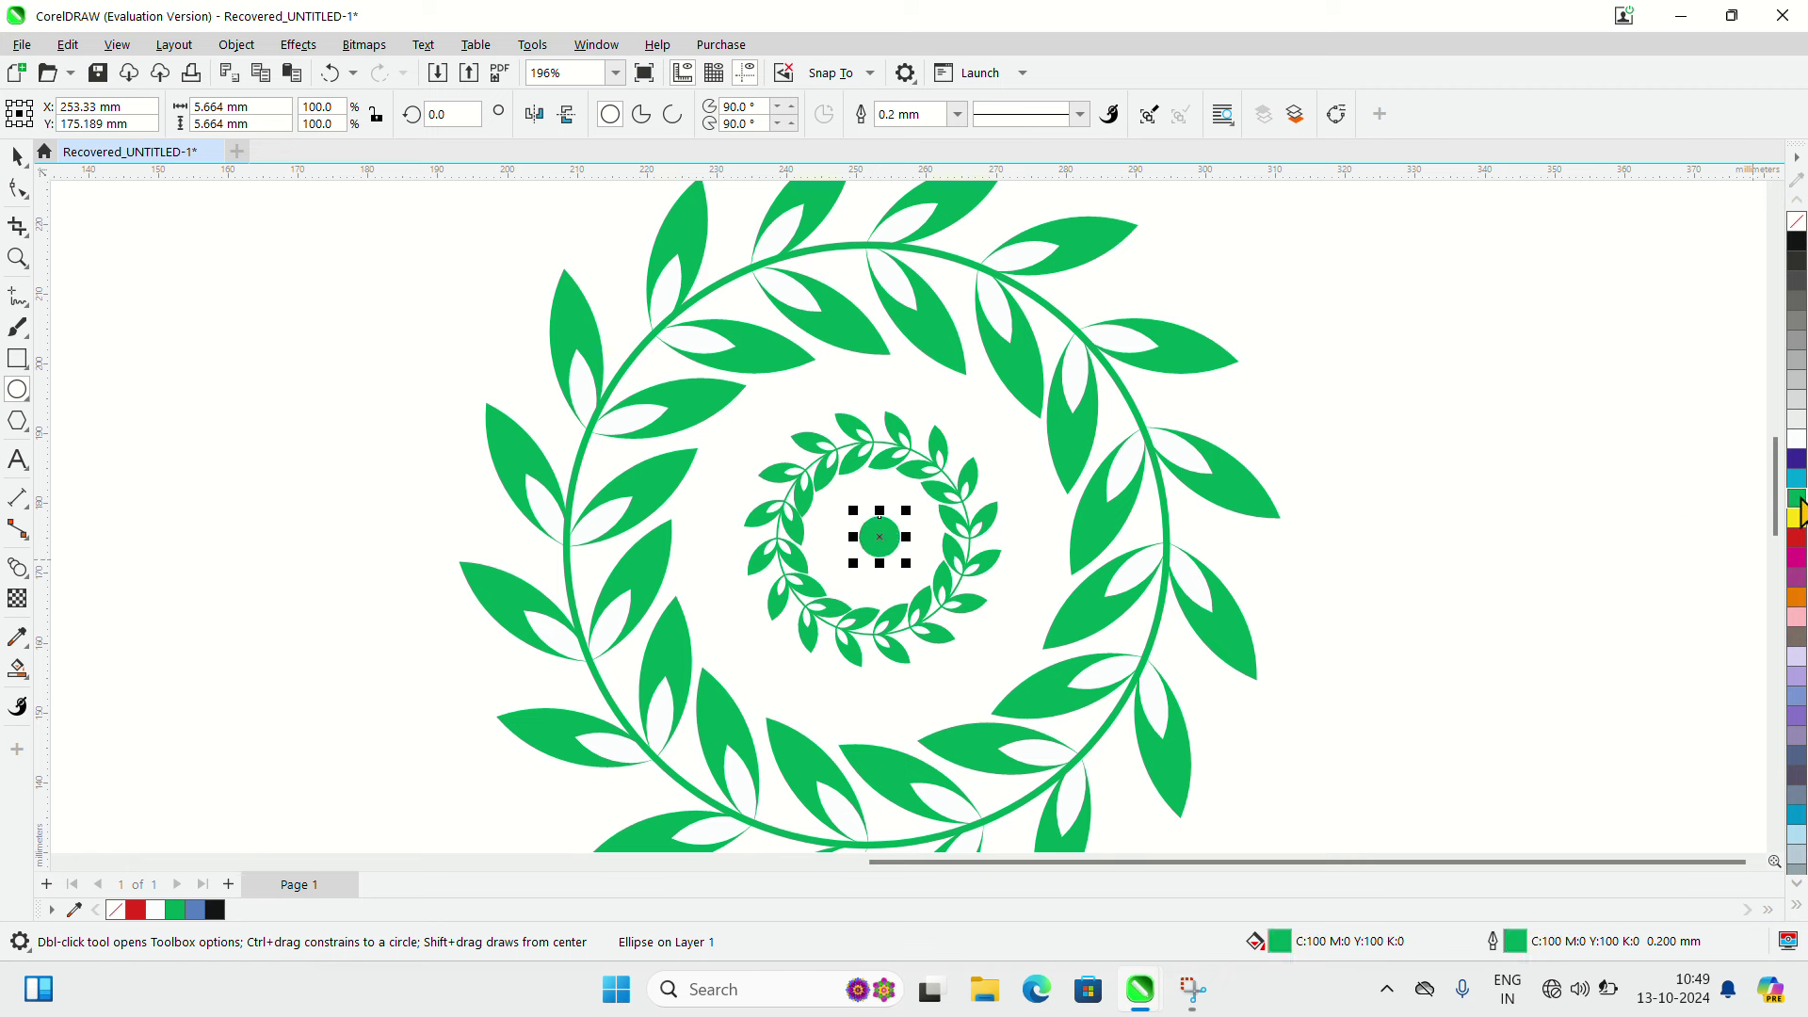
pyautogui.click(1796, 221)
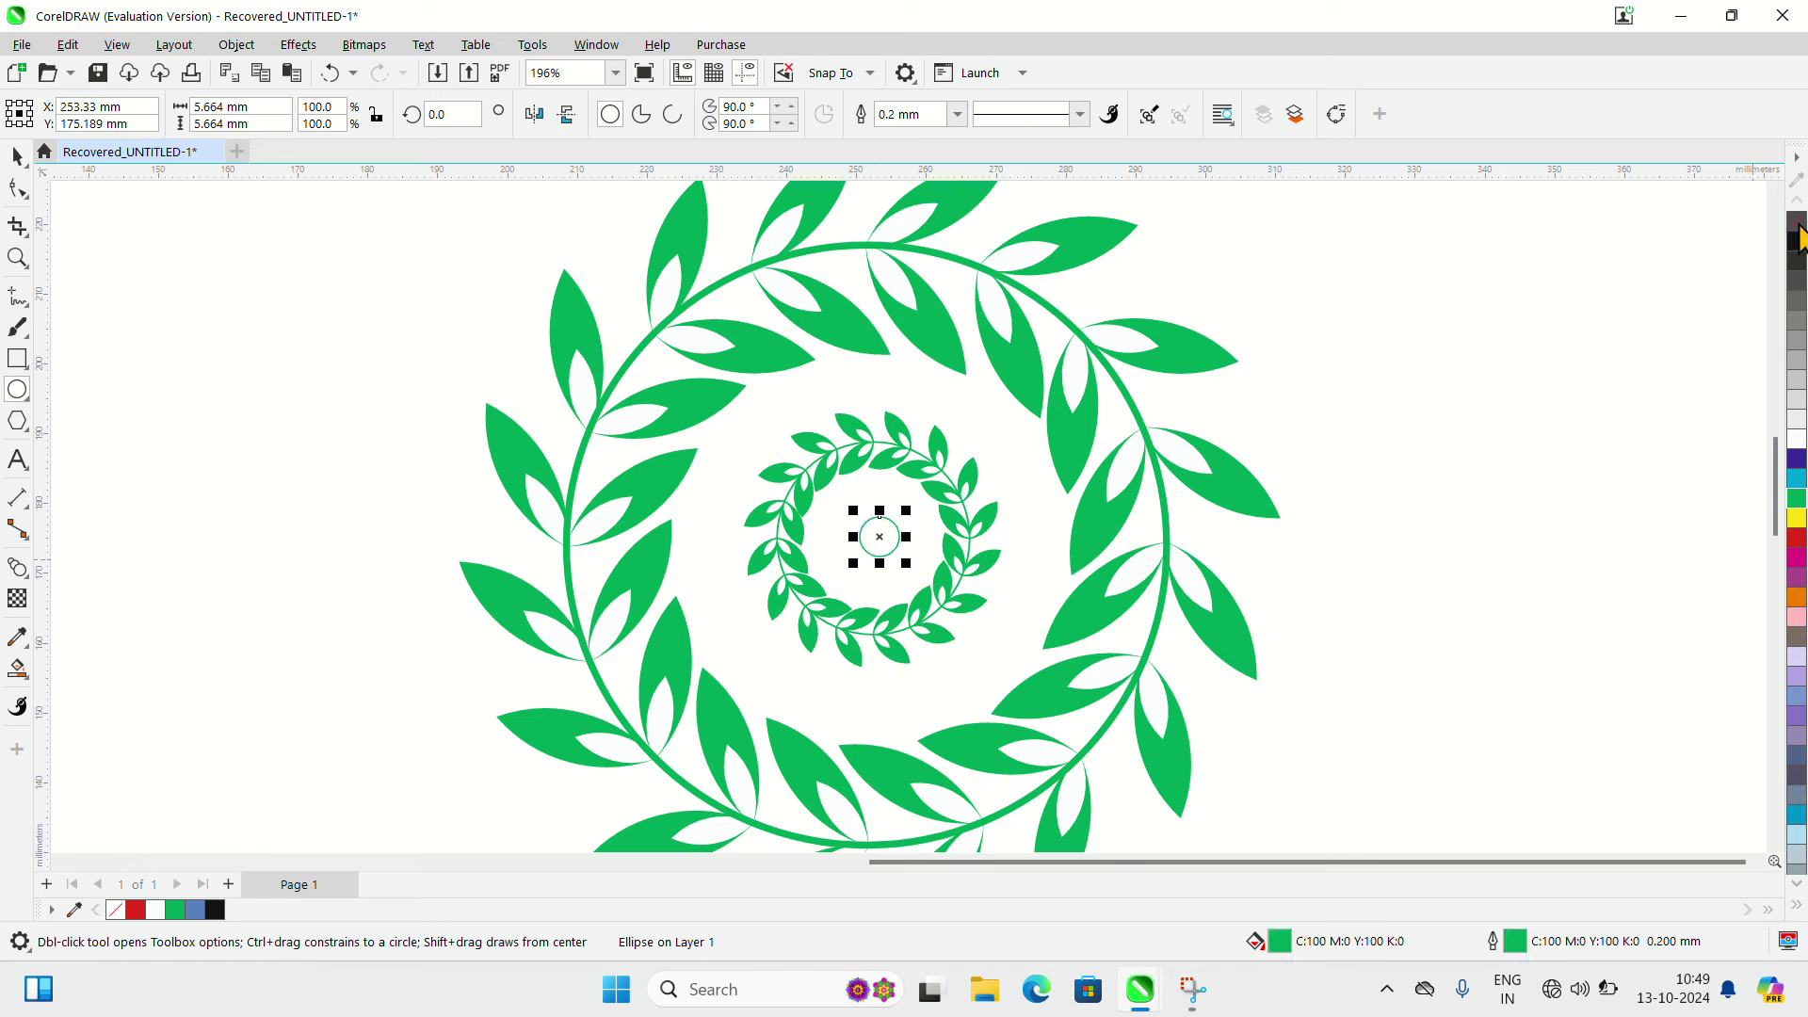
# Draw a small circle in the empty area outside the outer wreath as the base for a smaller leaf shape.
pyautogui.scroll(1, 975, 546)
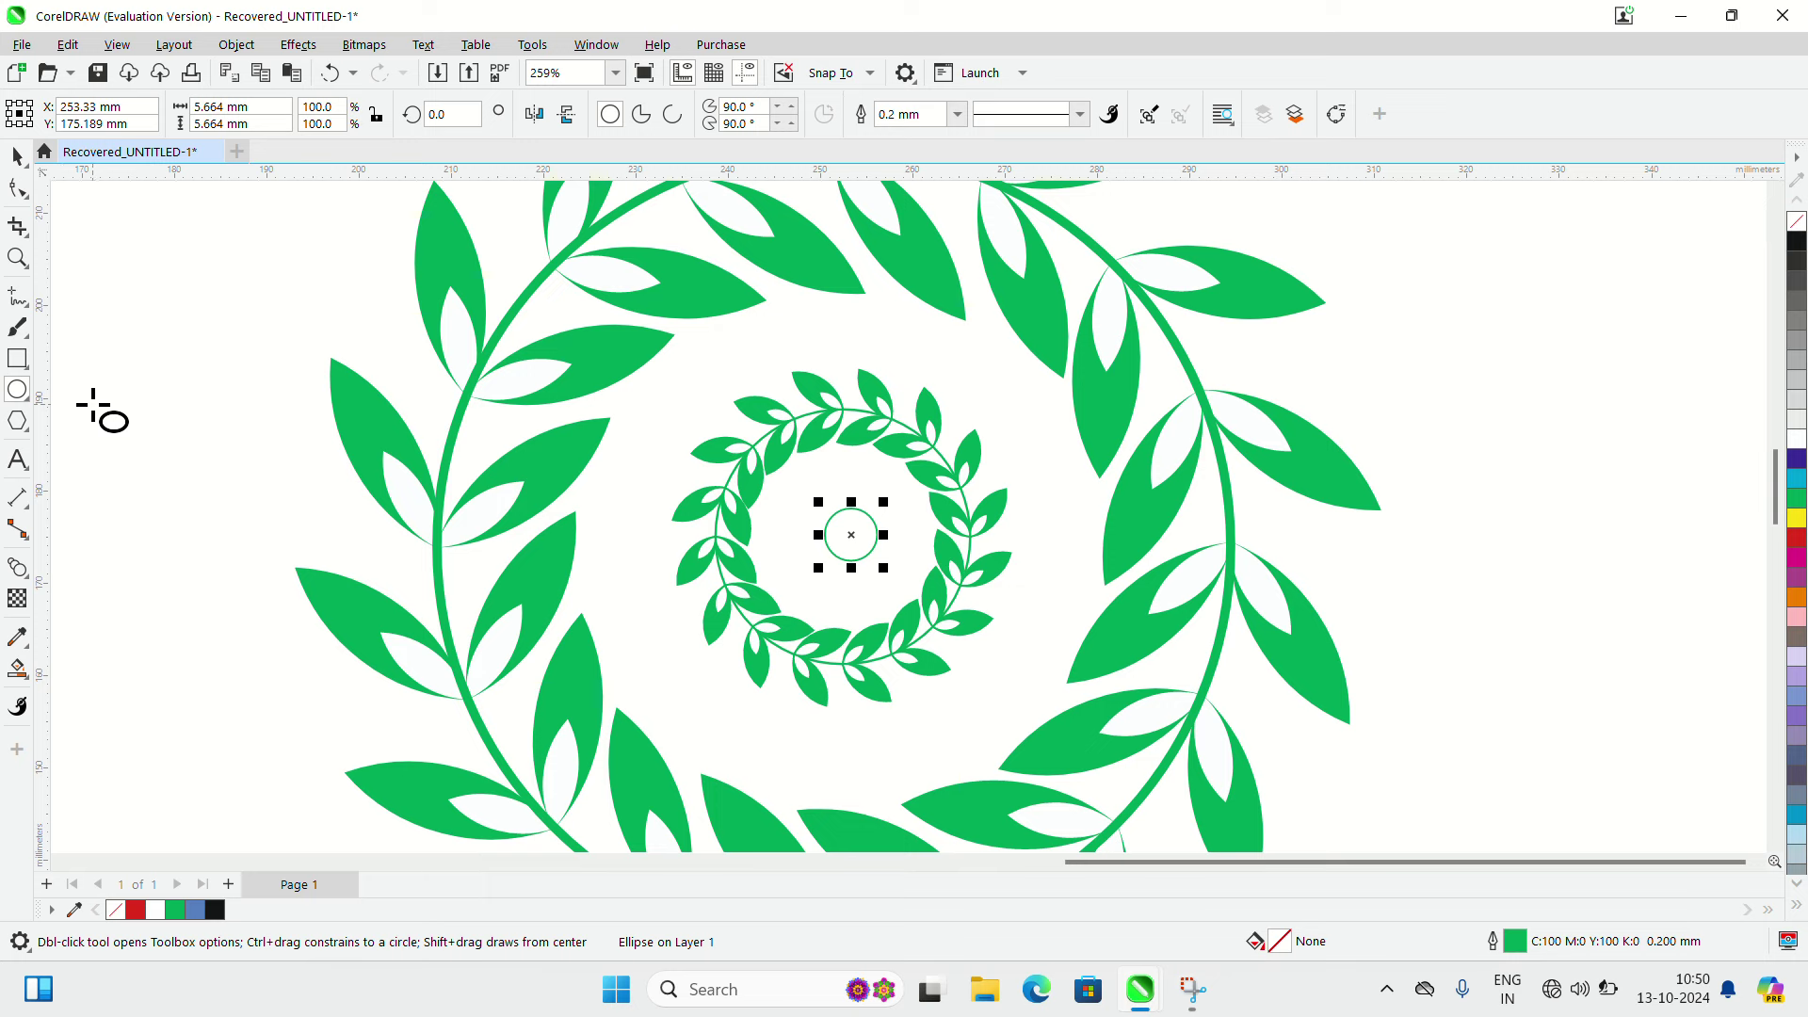
pyautogui.moveTo(94, 406); pyautogui.dragTo(129, 439)
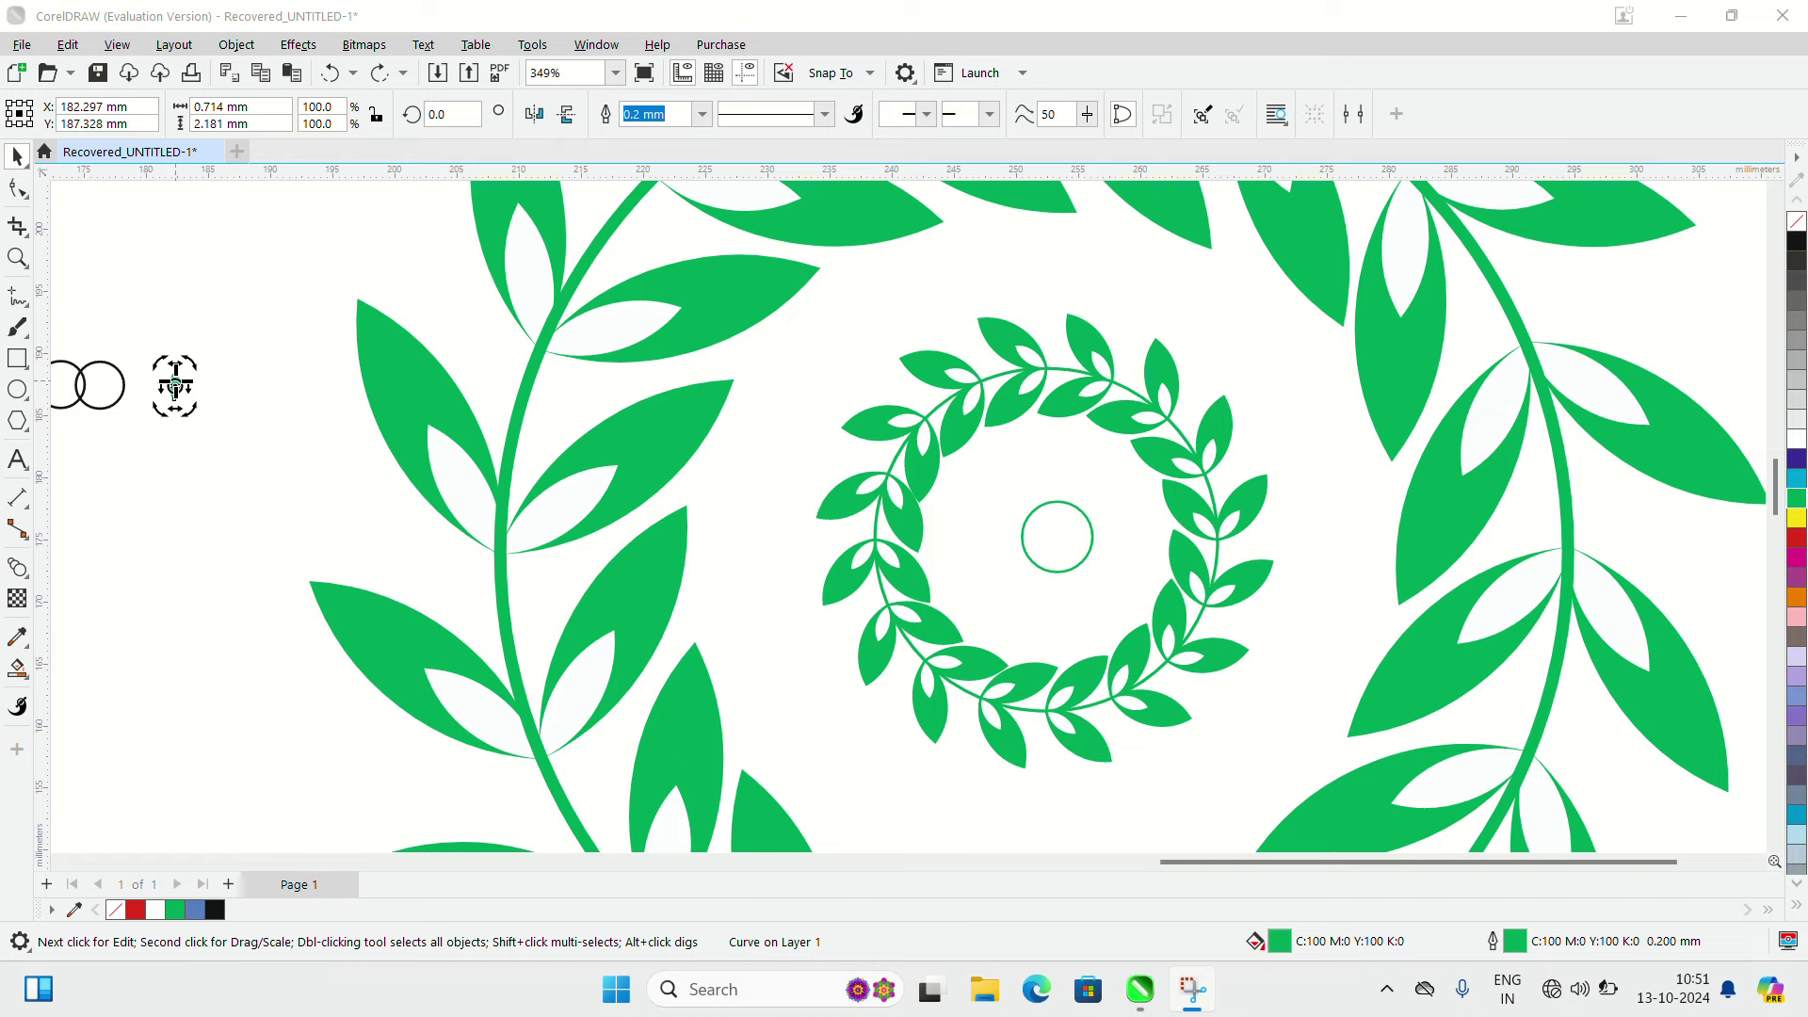
# Place the small green leaf on top of the centre circle with its rotation centre at the circle's centre, and open the Rotate transformation settings.
pyautogui.moveTo(175, 386); pyautogui.dragTo(1053, 485)
pyautogui.scroll(4, 1045, 480)
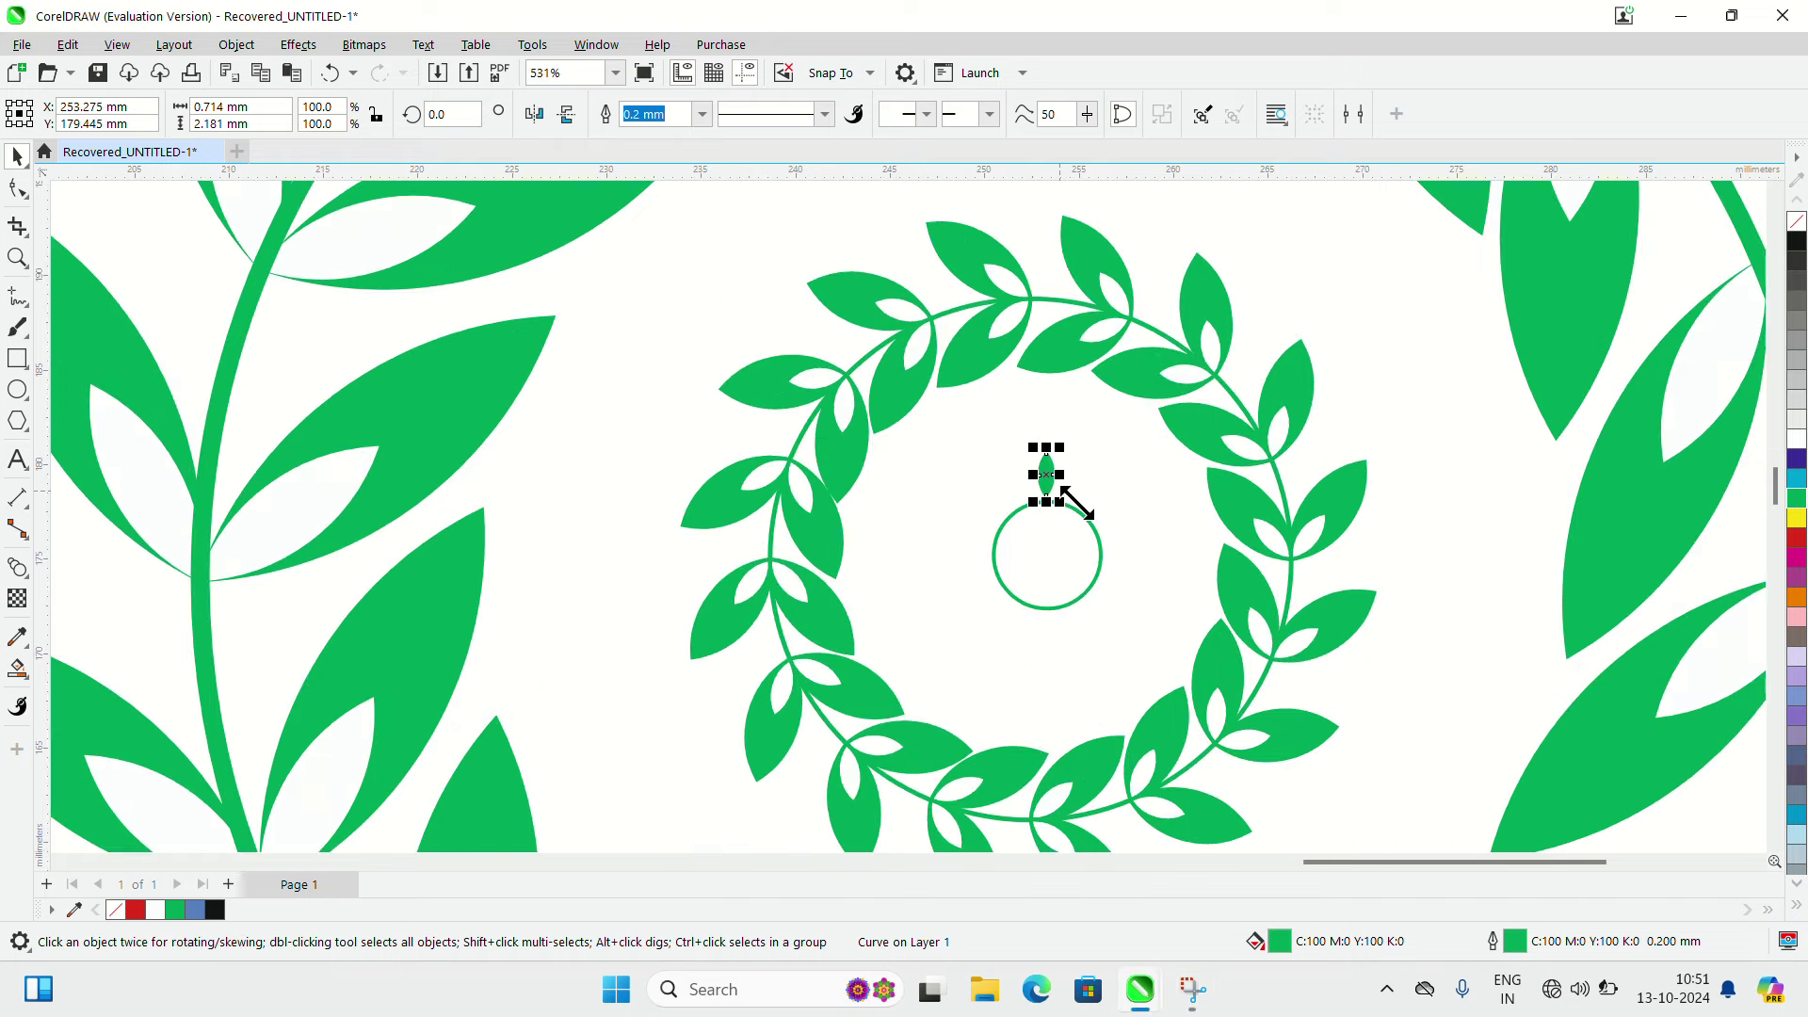
pyautogui.click(1031, 473)
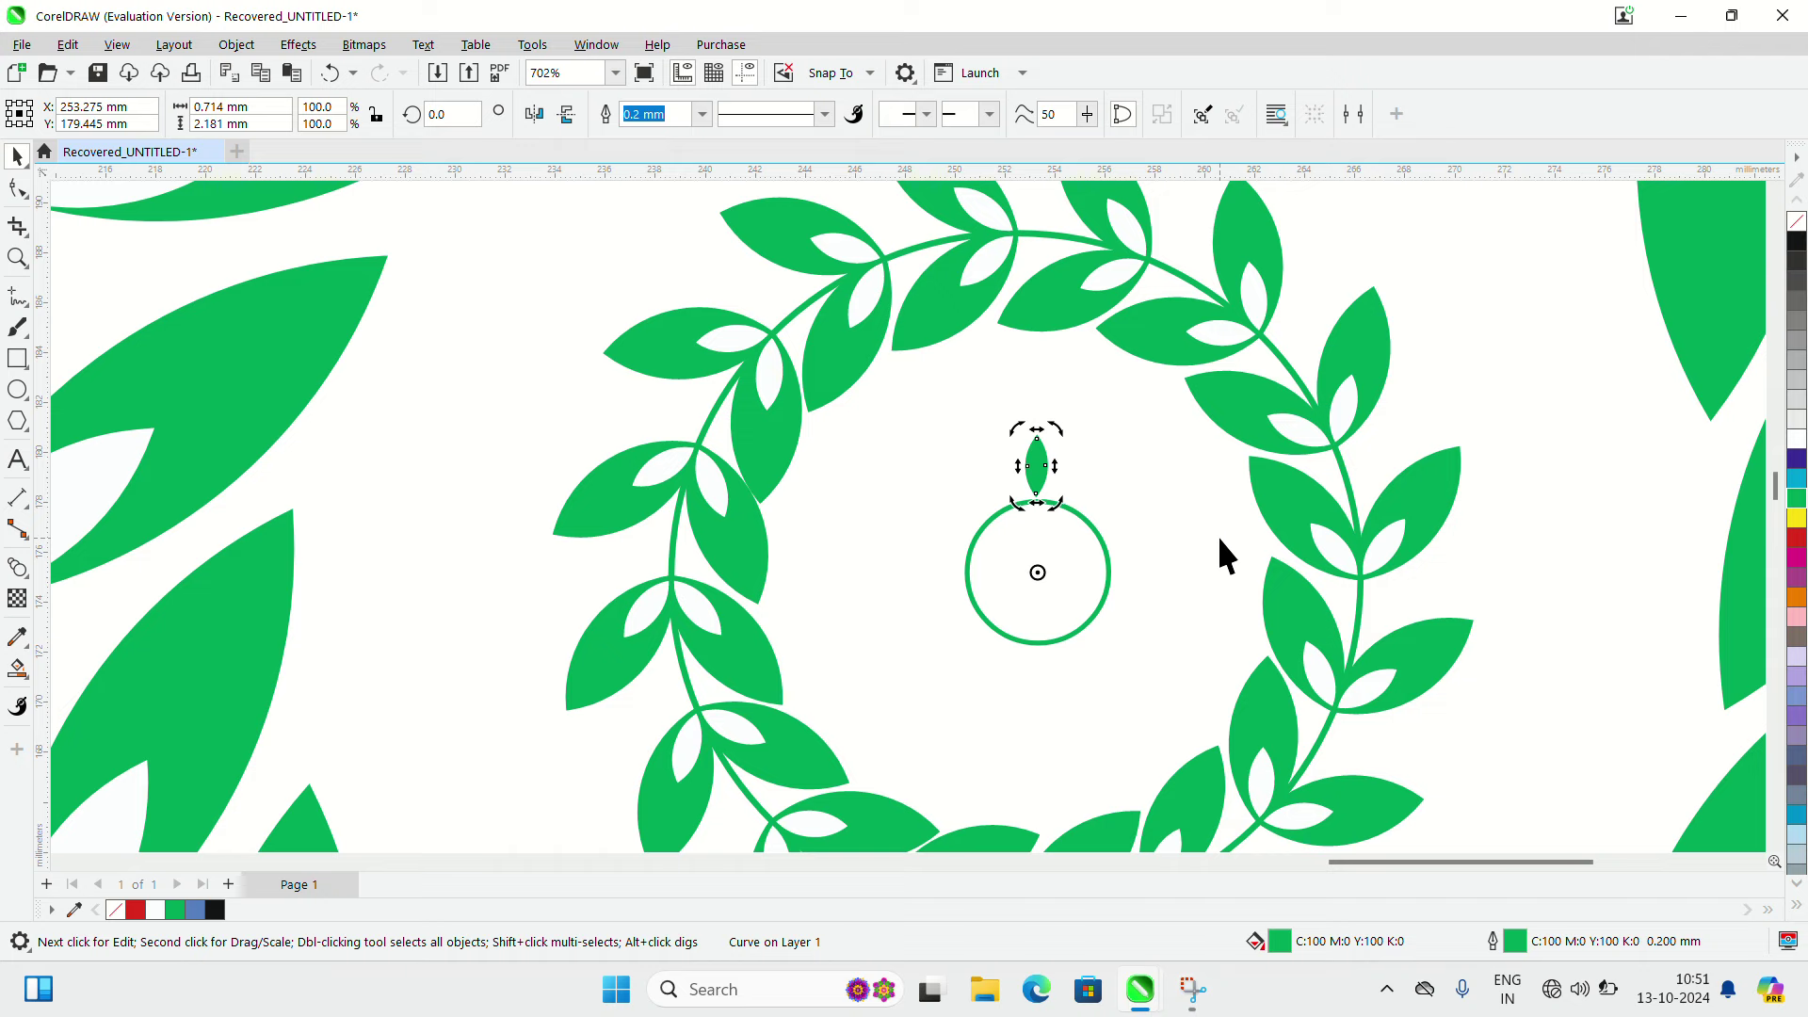
pyautogui.hotkey('alt', 'F8')
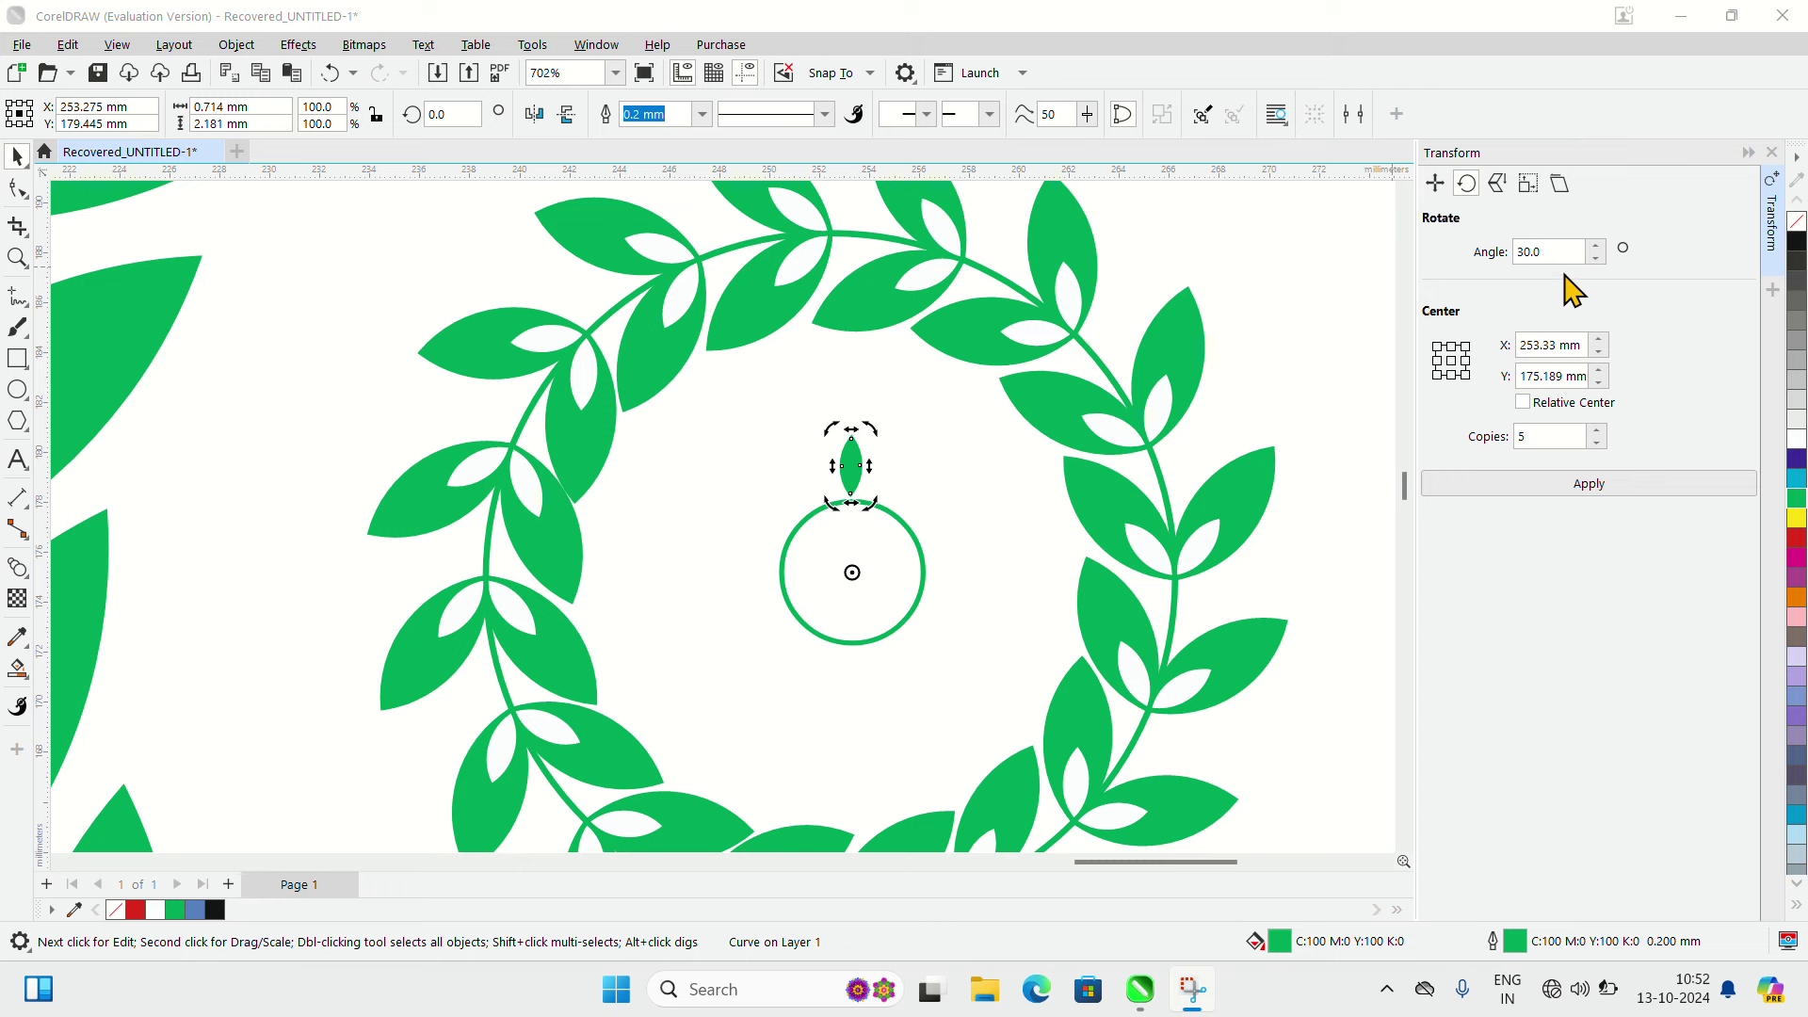
# Try to rotate 7 copies of the small leaf around the centre circle at 30° steps.
pyautogui.click(1597, 430)
pyautogui.click(1597, 430)
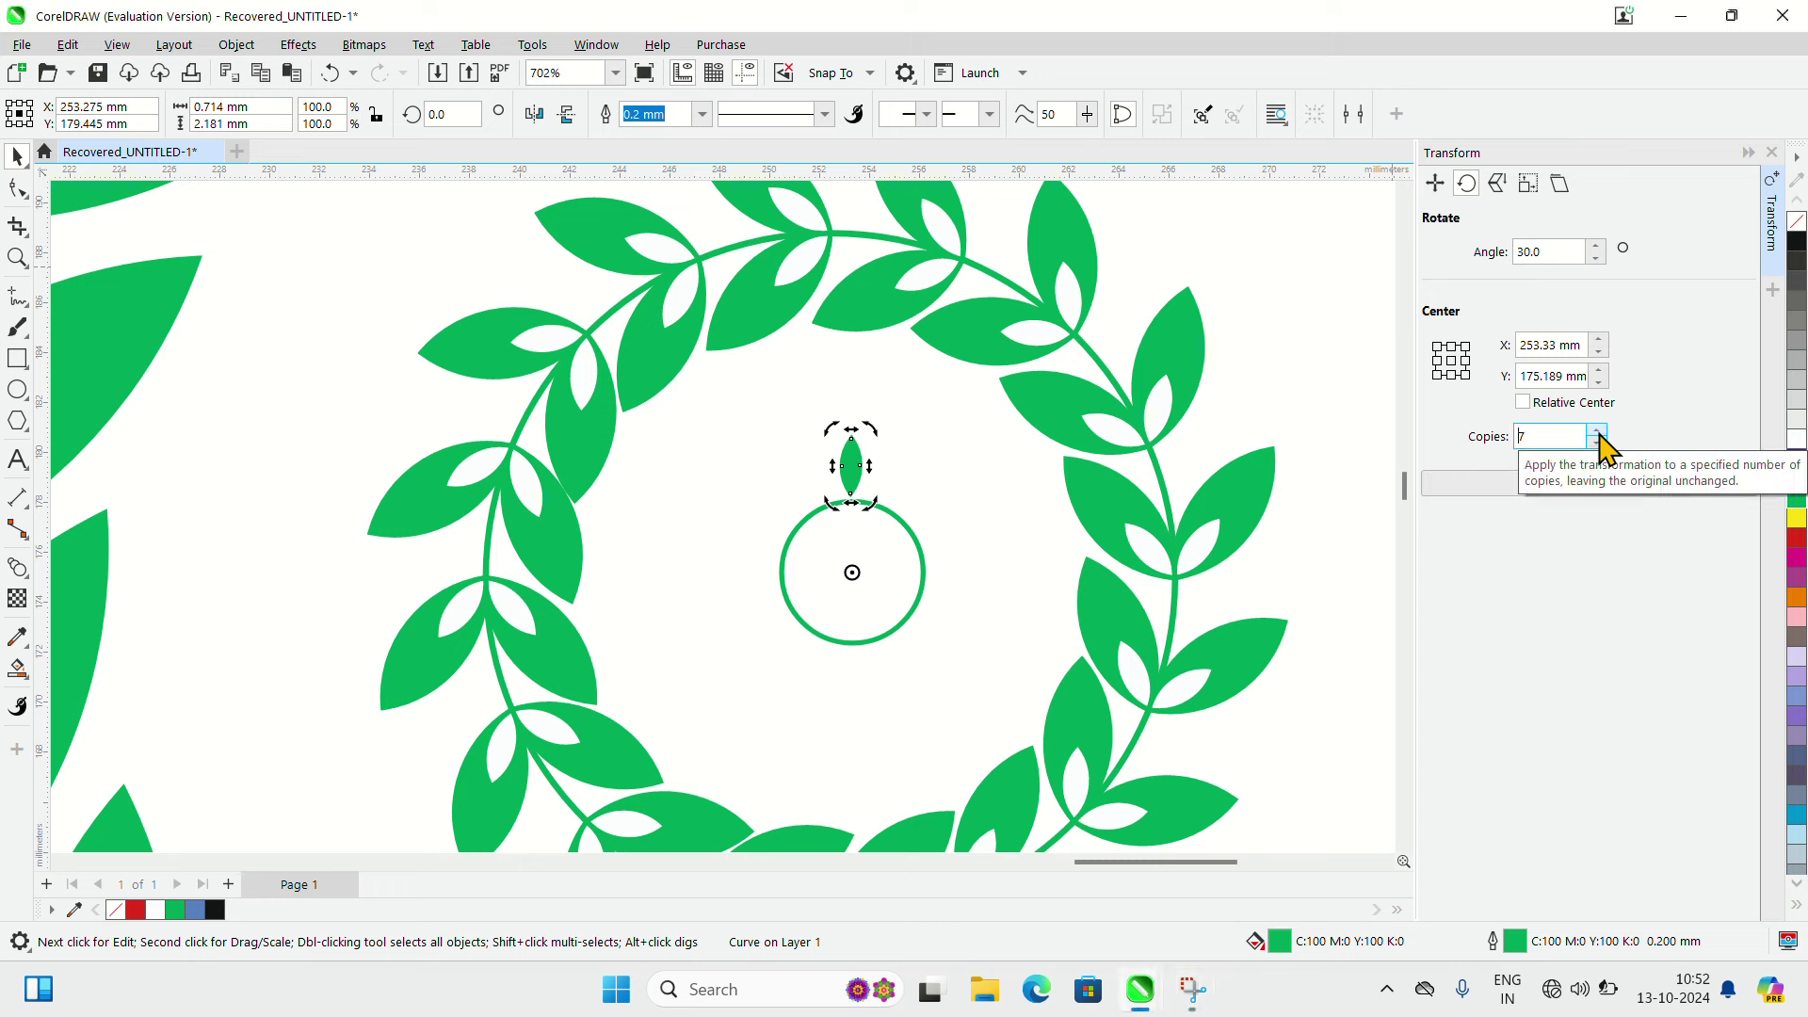
pyautogui.click(1483, 489)
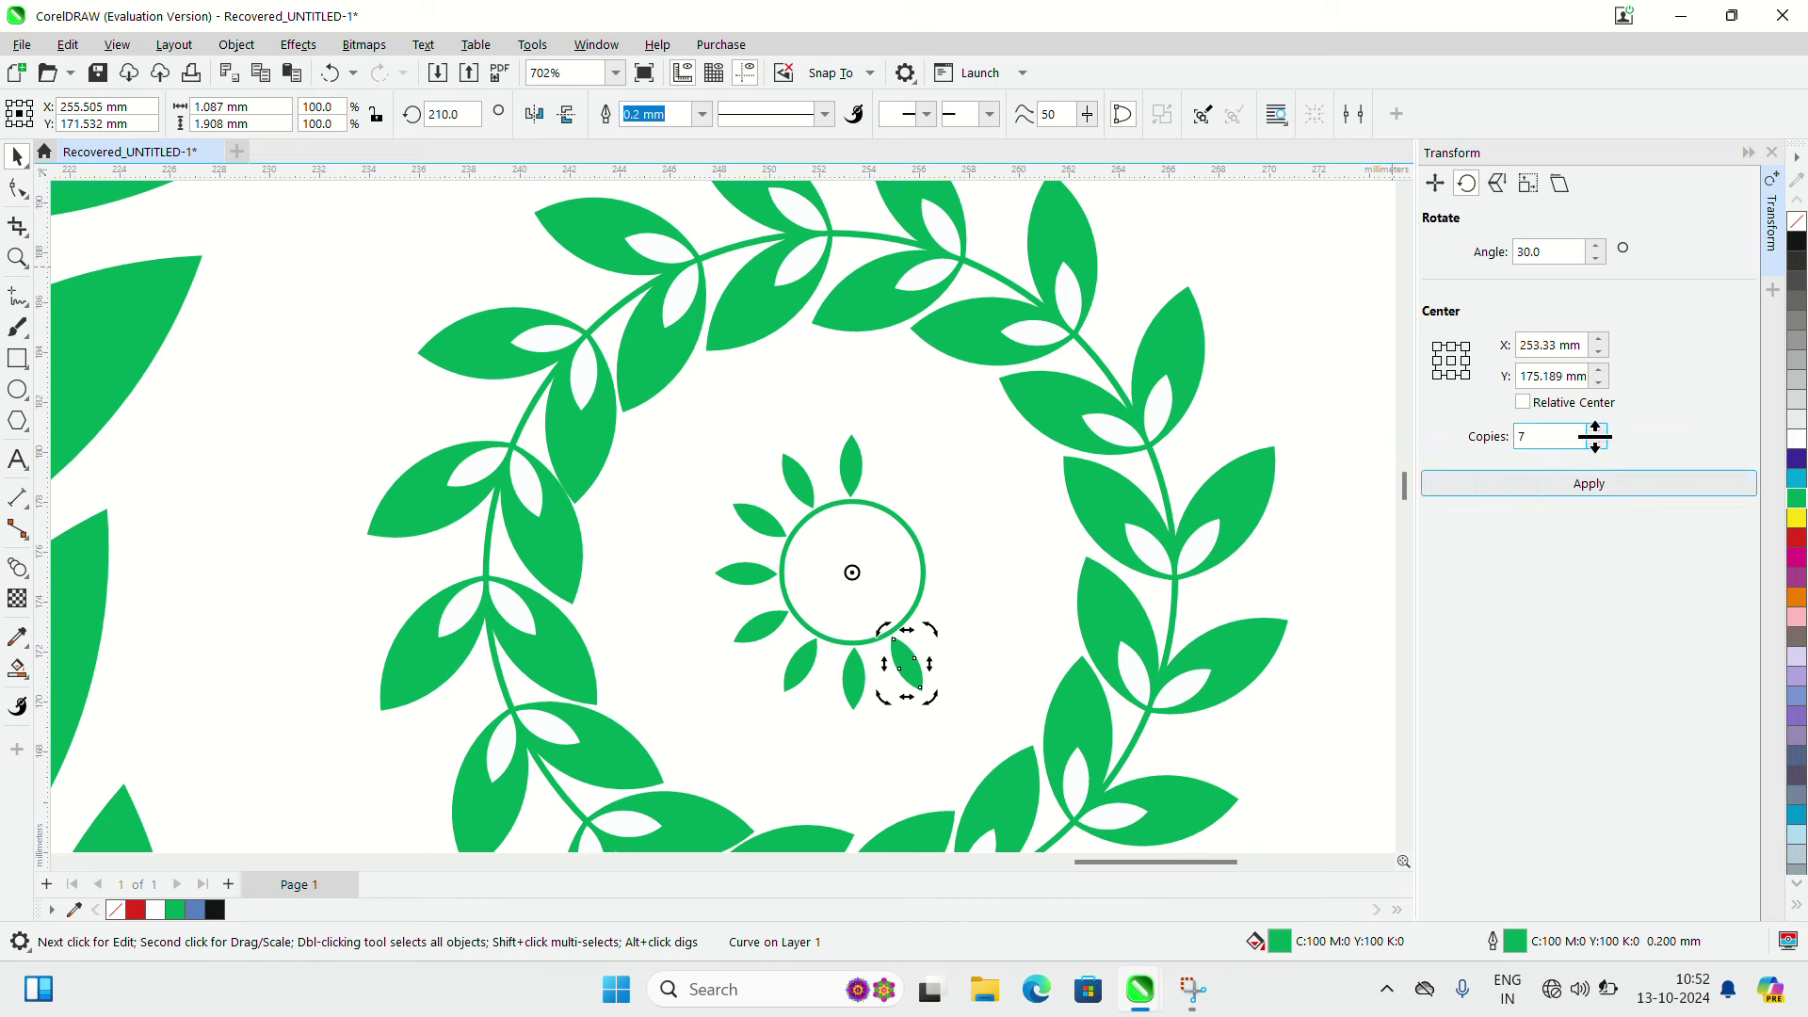
pyautogui.hotkey('ctrl', 'z')
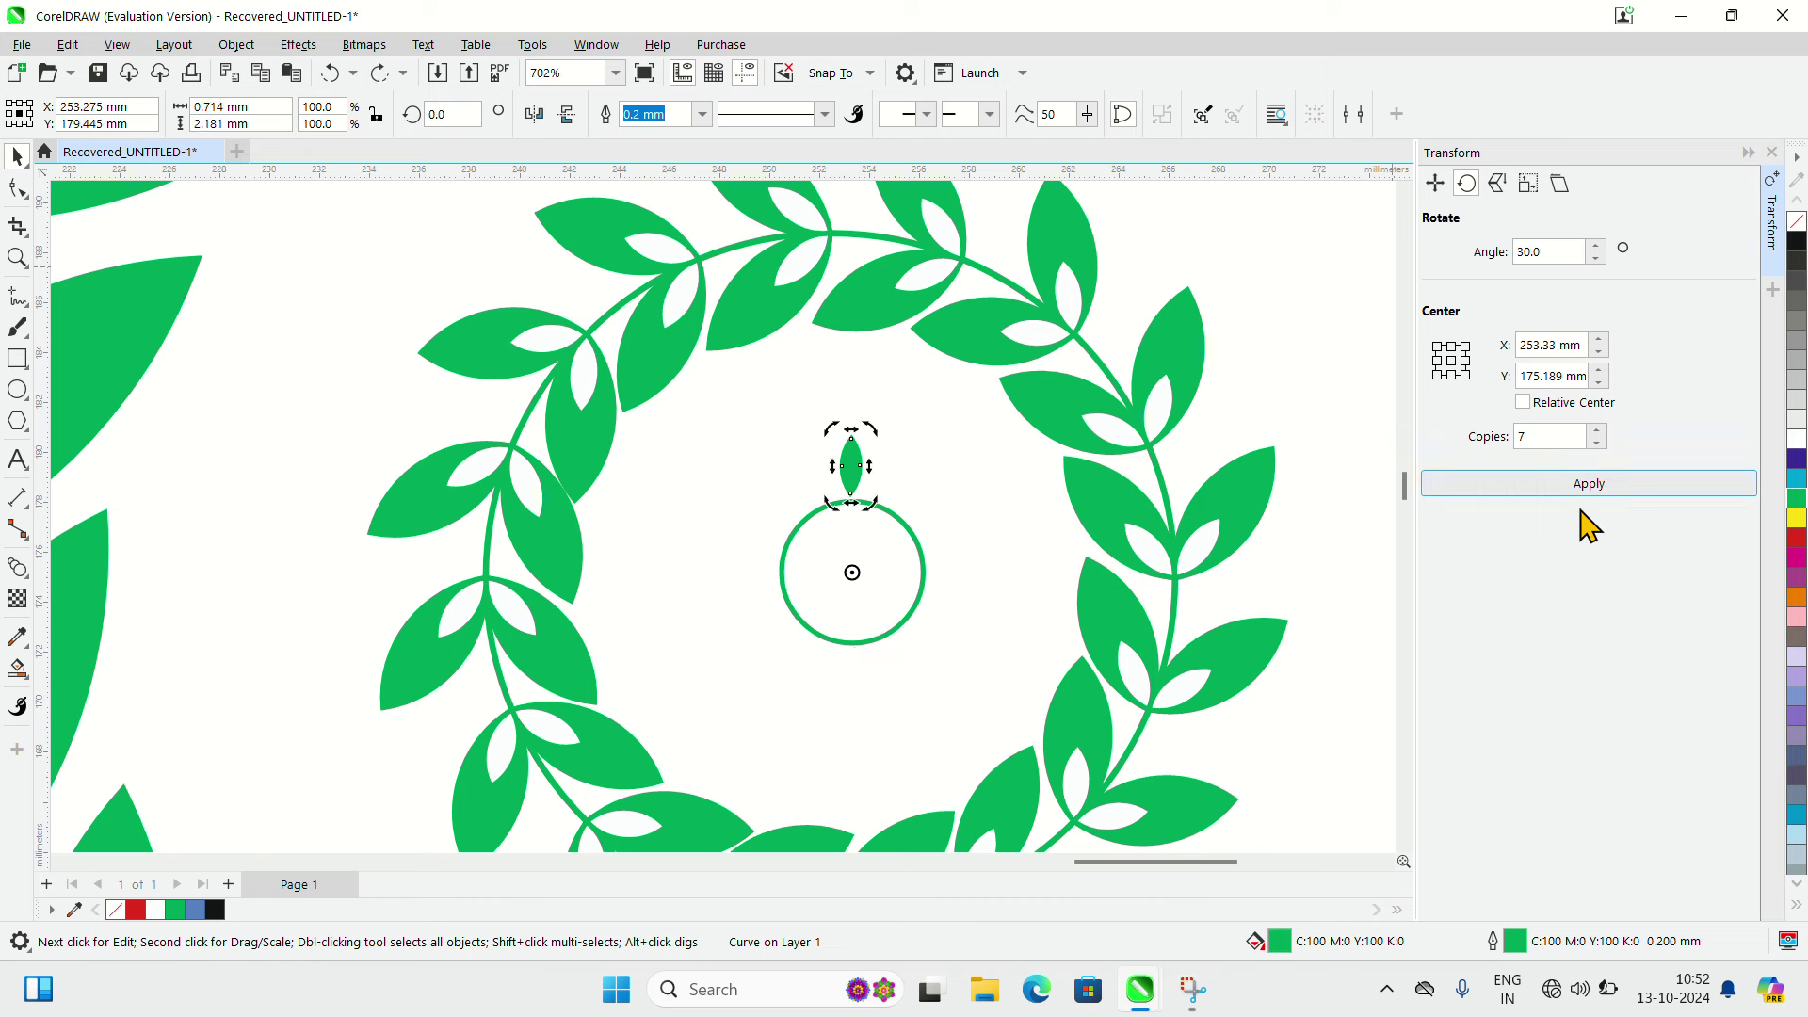
# Try to rotate 15 copies of the small leaf around the centre circle at 25° steps.
pyautogui.click(1596, 257)
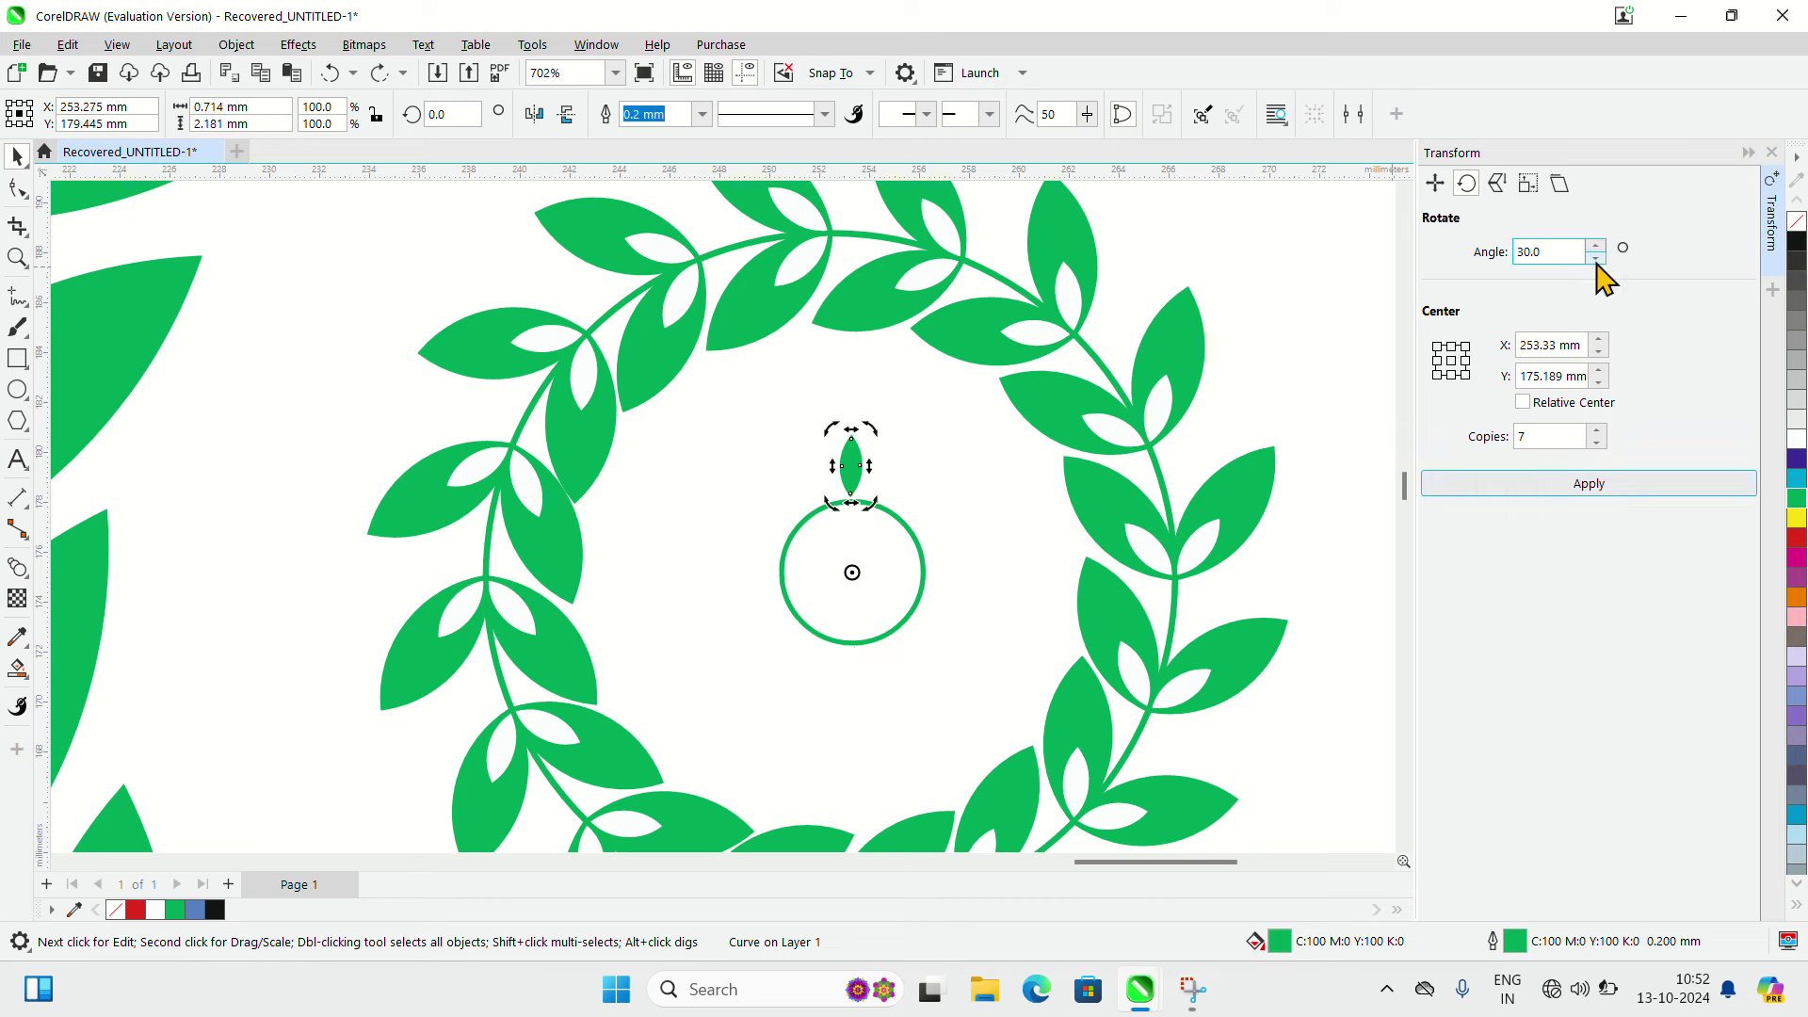
pyautogui.click(1598, 430)
pyautogui.click(1598, 431)
pyautogui.click(1598, 430)
pyautogui.click(1598, 430)
pyautogui.click(1599, 431)
pyautogui.click(1599, 430)
pyautogui.click(1599, 430)
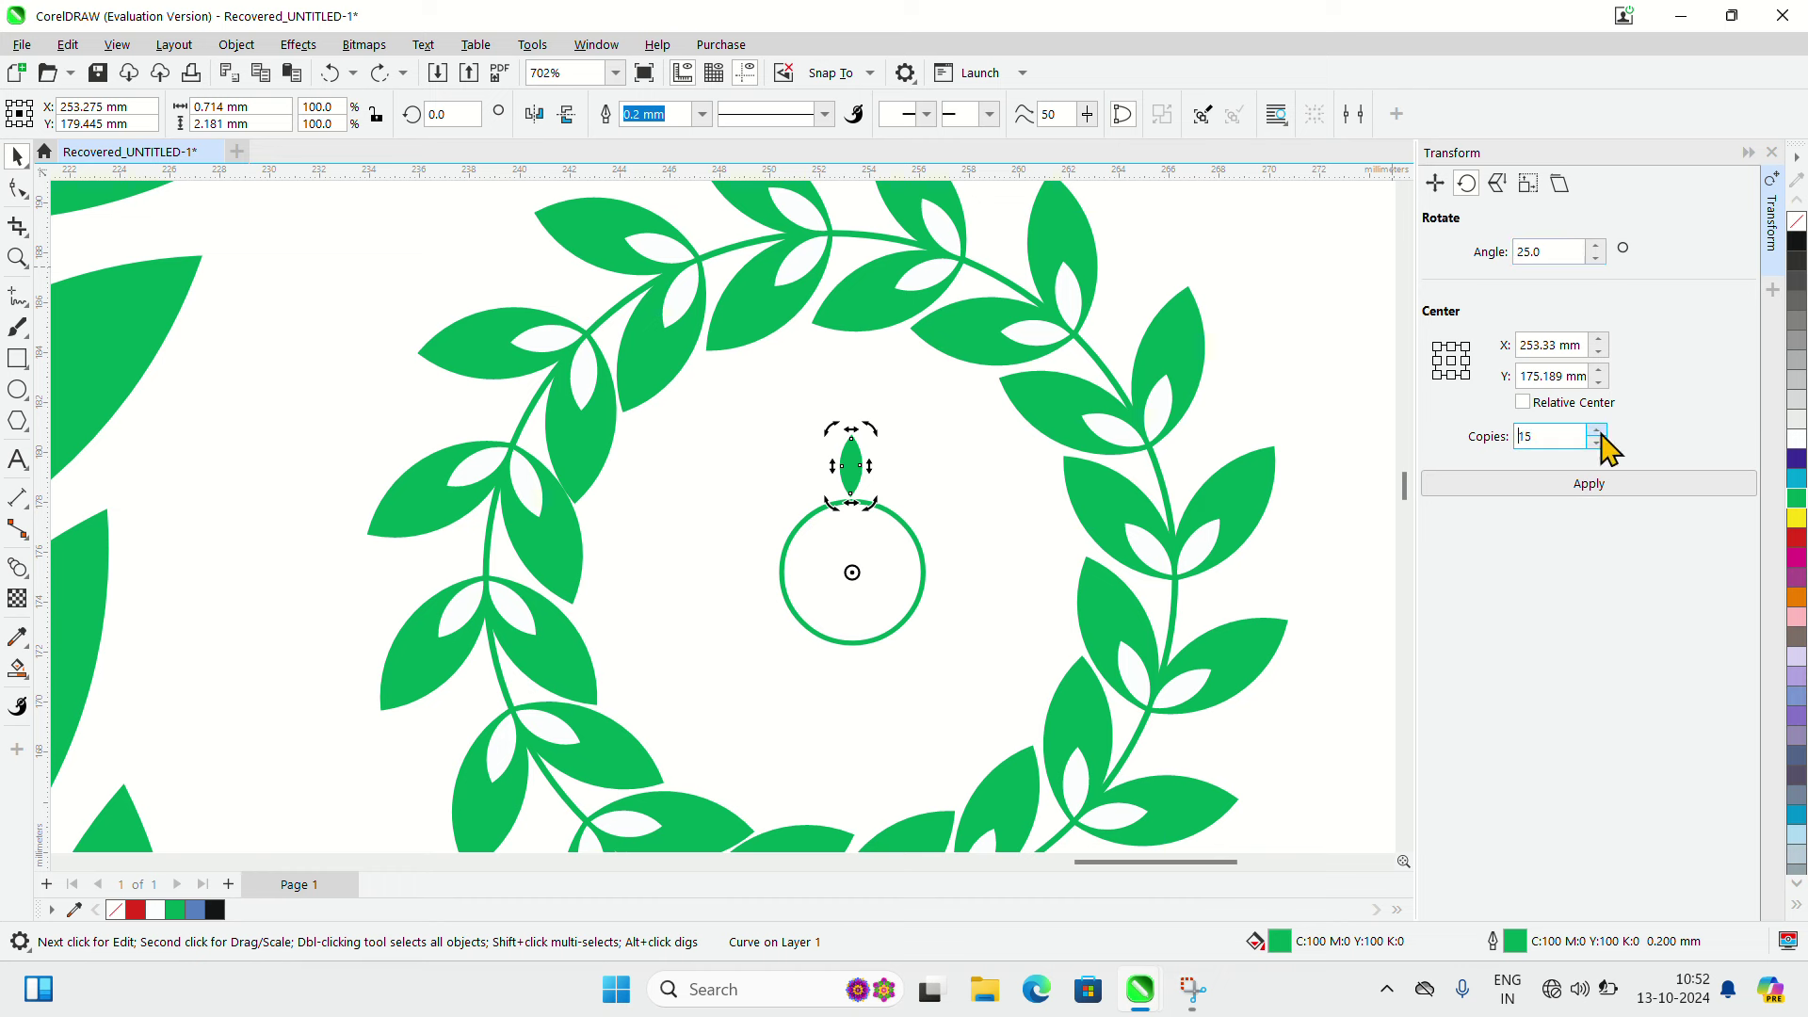
pyautogui.click(1603, 484)
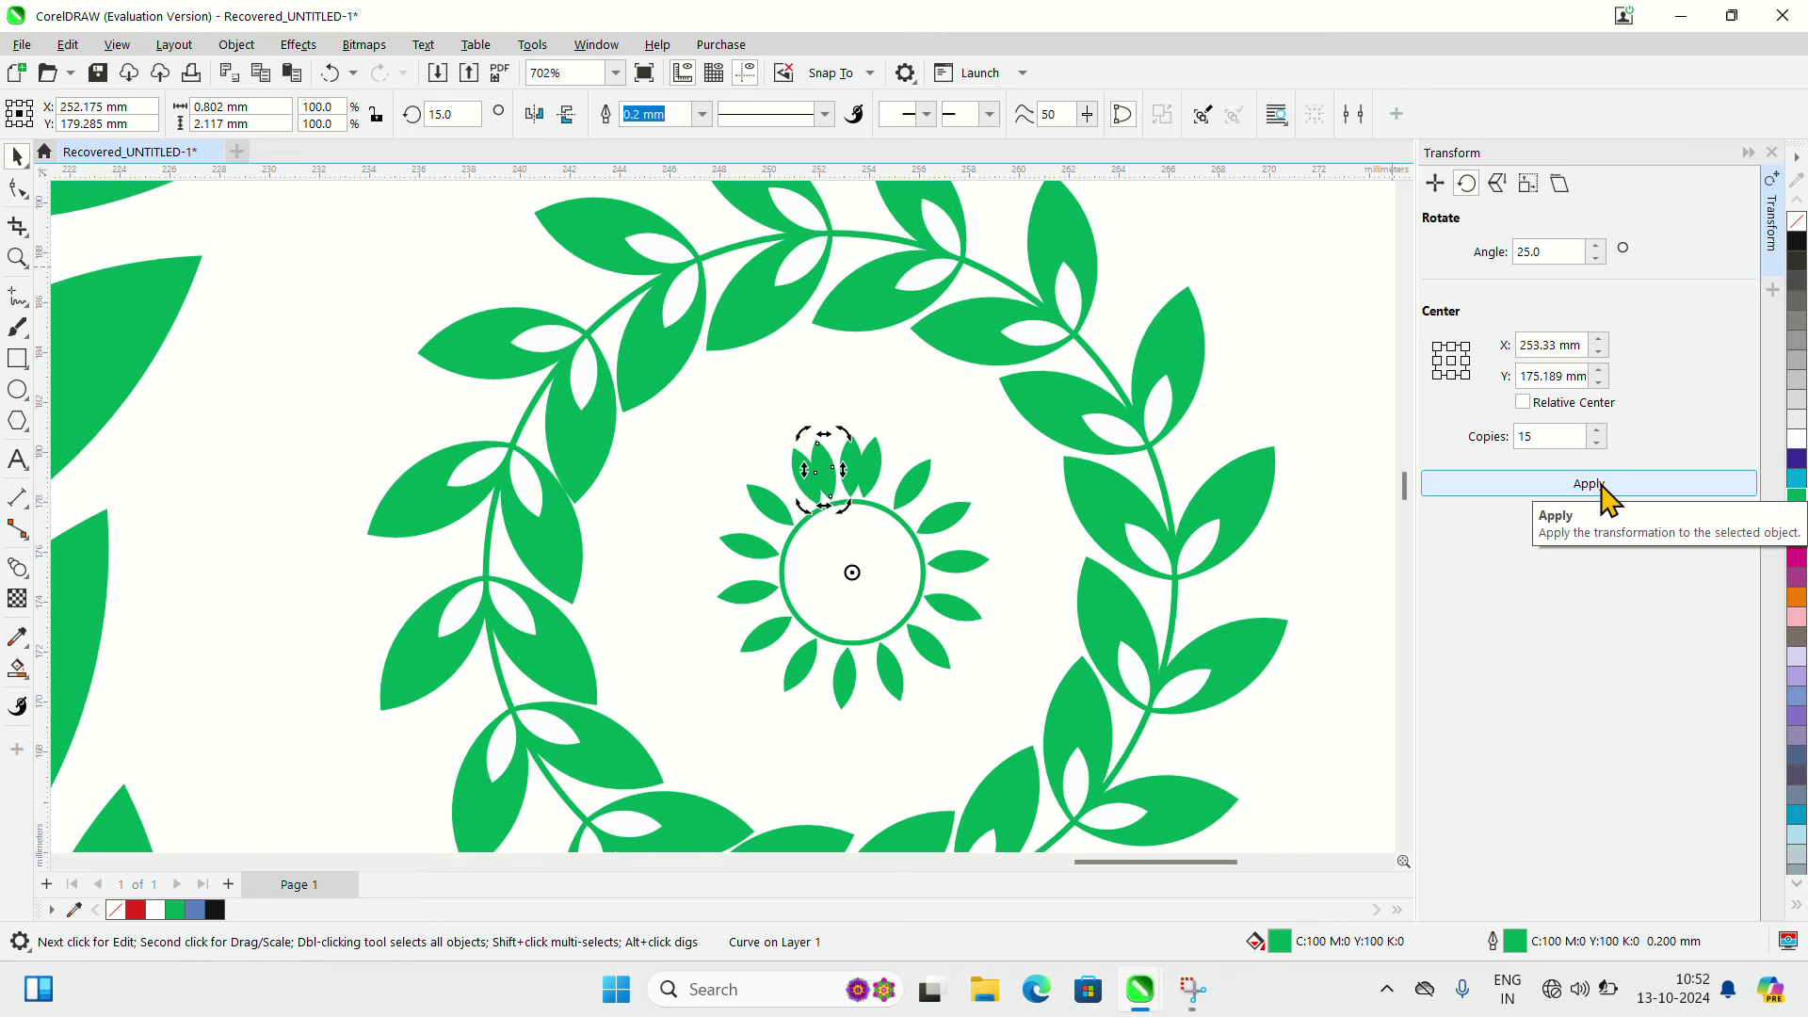
pyautogui.hotkey('ctrl', 'z')
# Try to rotate 13 copies of the small leaf around the centre circle at 25° steps.
pyautogui.click(1598, 442)
pyautogui.click(1598, 442)
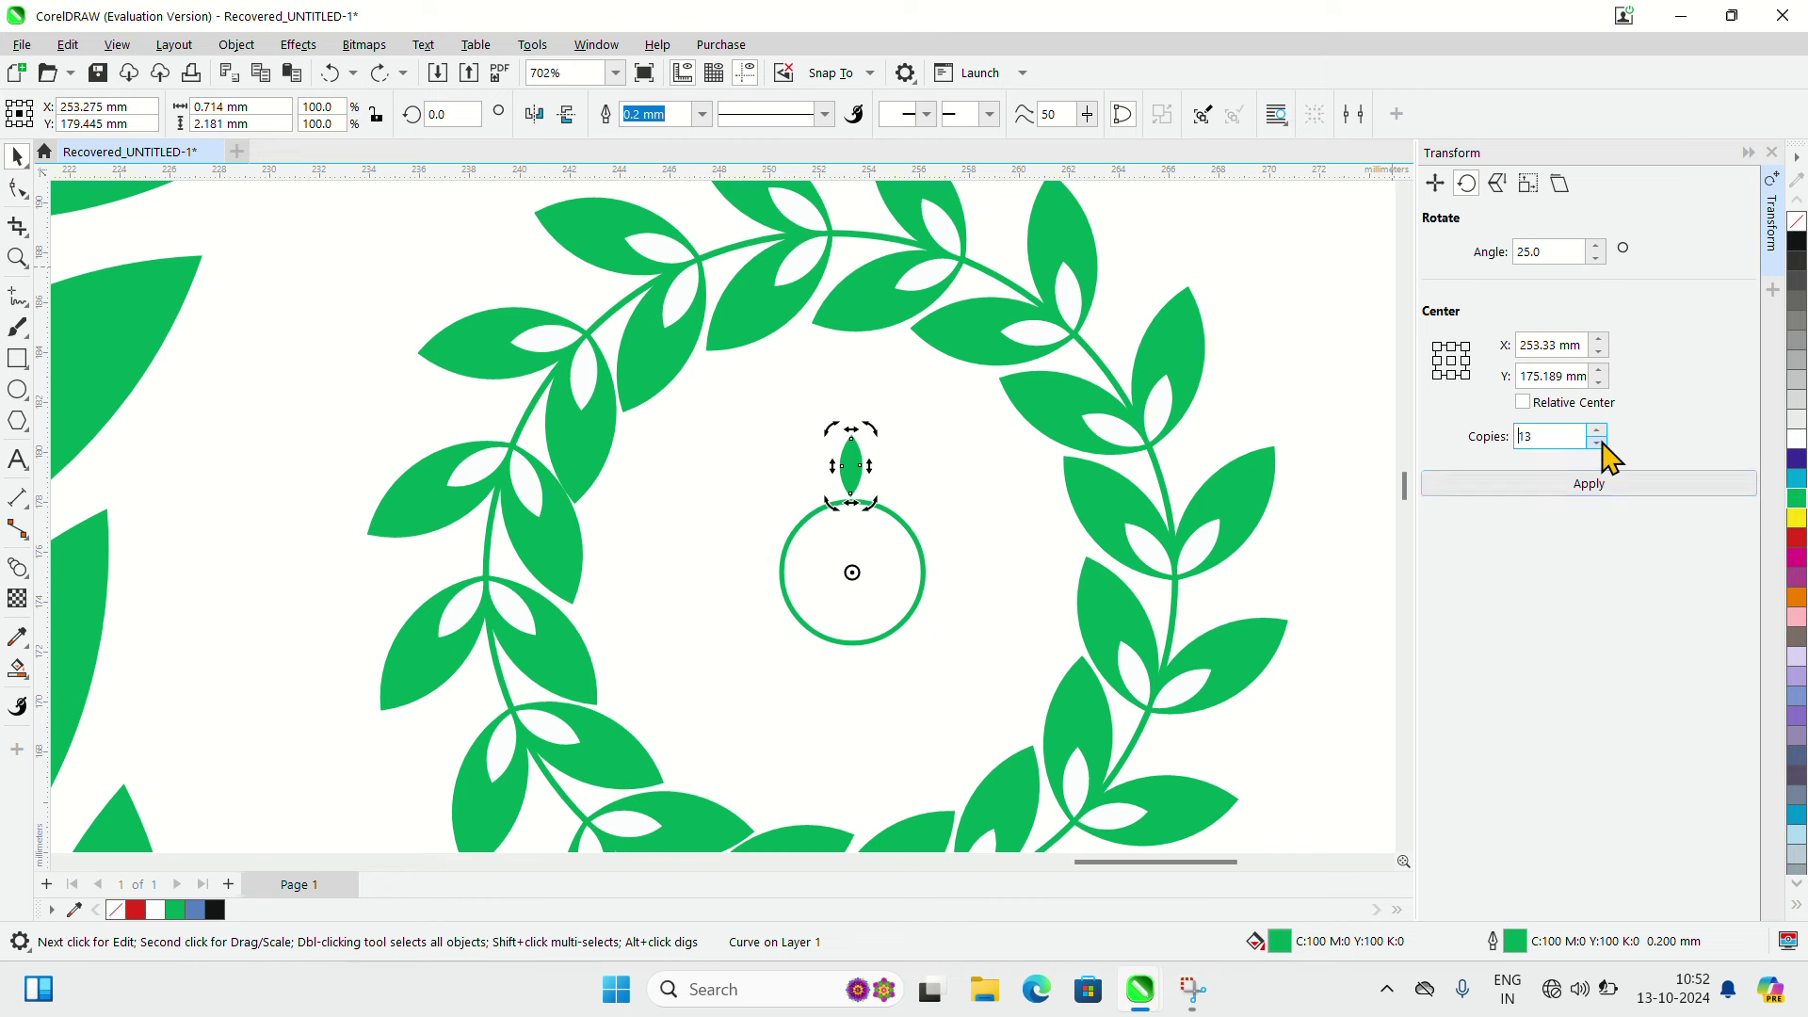
pyautogui.click(1603, 484)
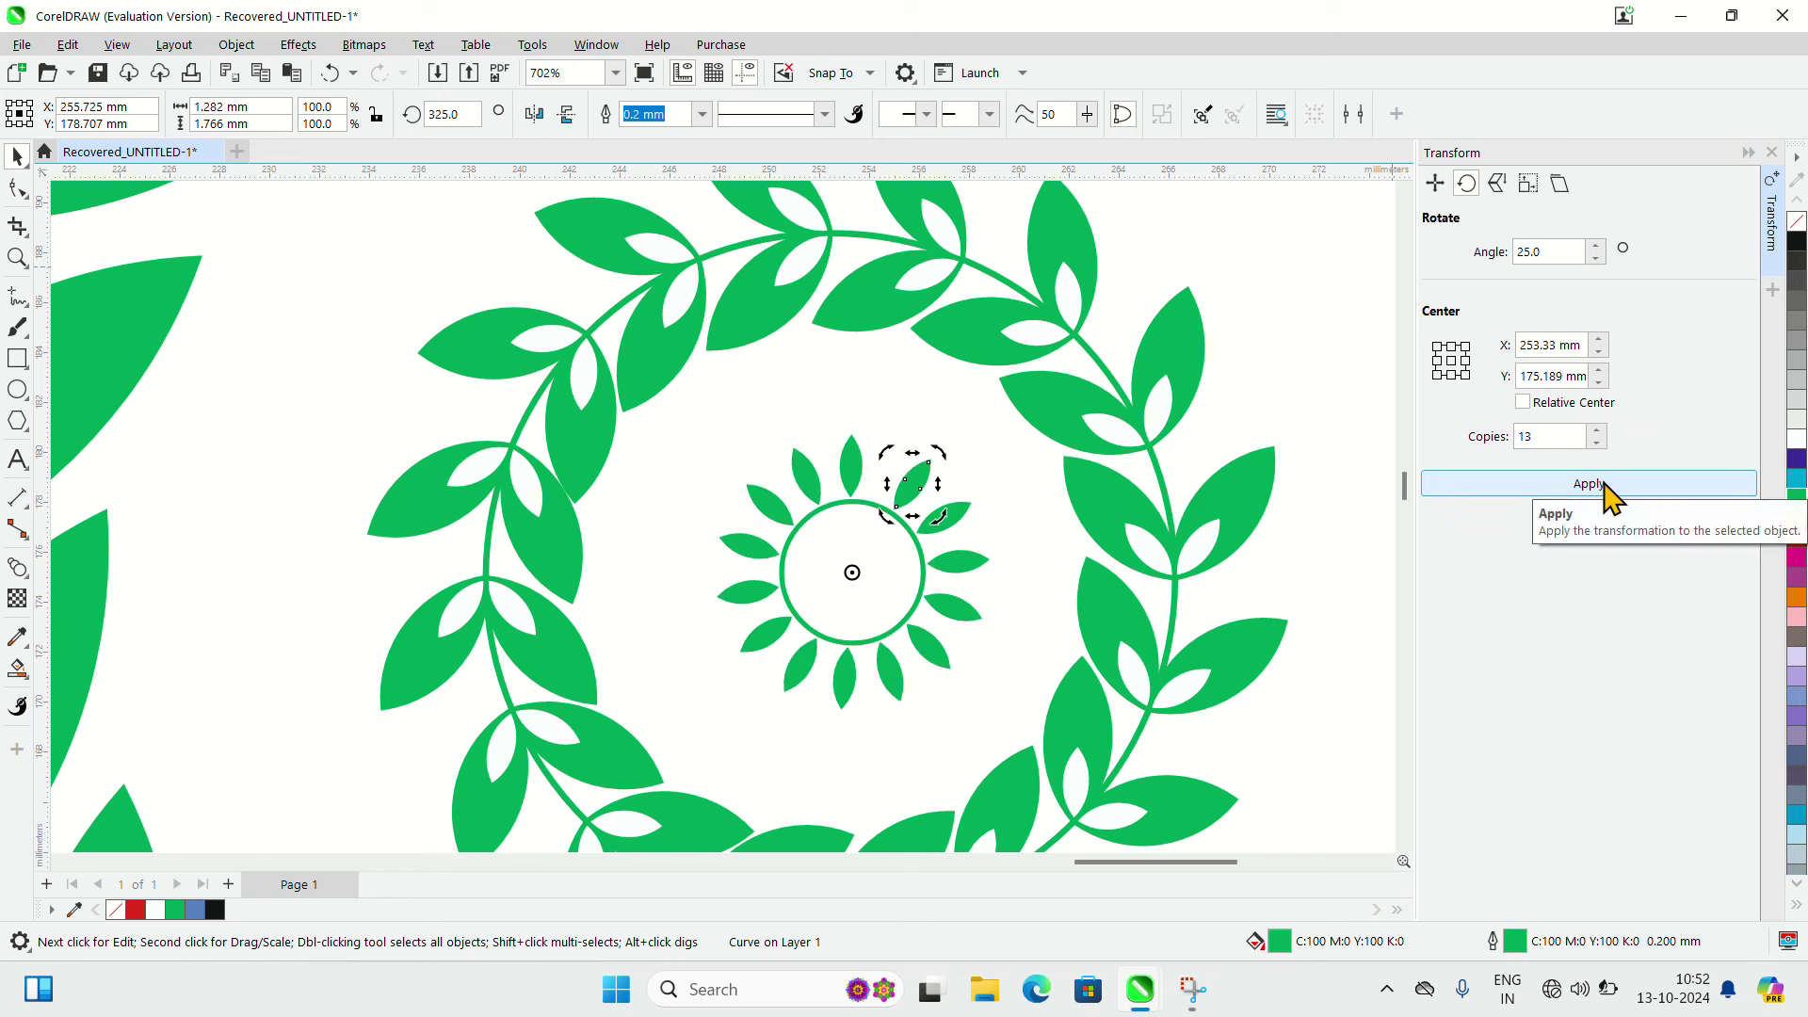
pyautogui.hotkey('ctrl', 'z')
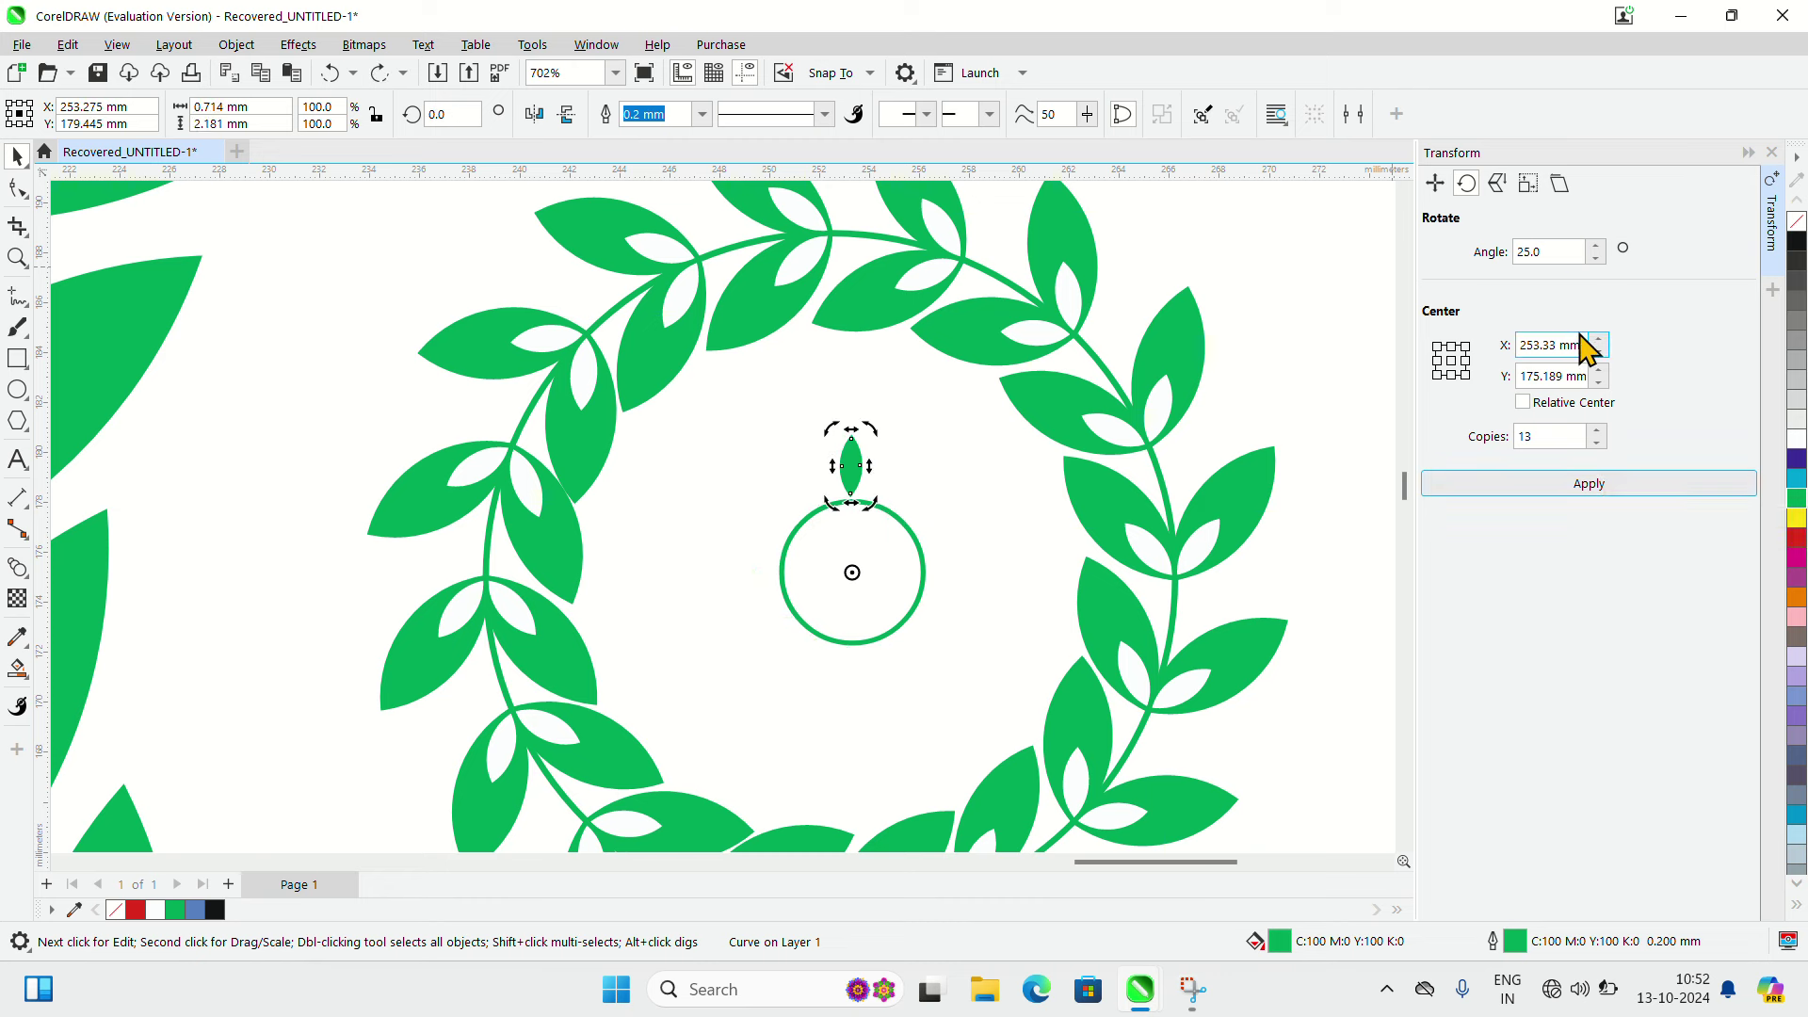
# Rotate copies of the small leaf around the centre circle at 20° steps, 13 copies at a time, until the ring is complete, and close the transformation settings.
pyautogui.click(1597, 249)
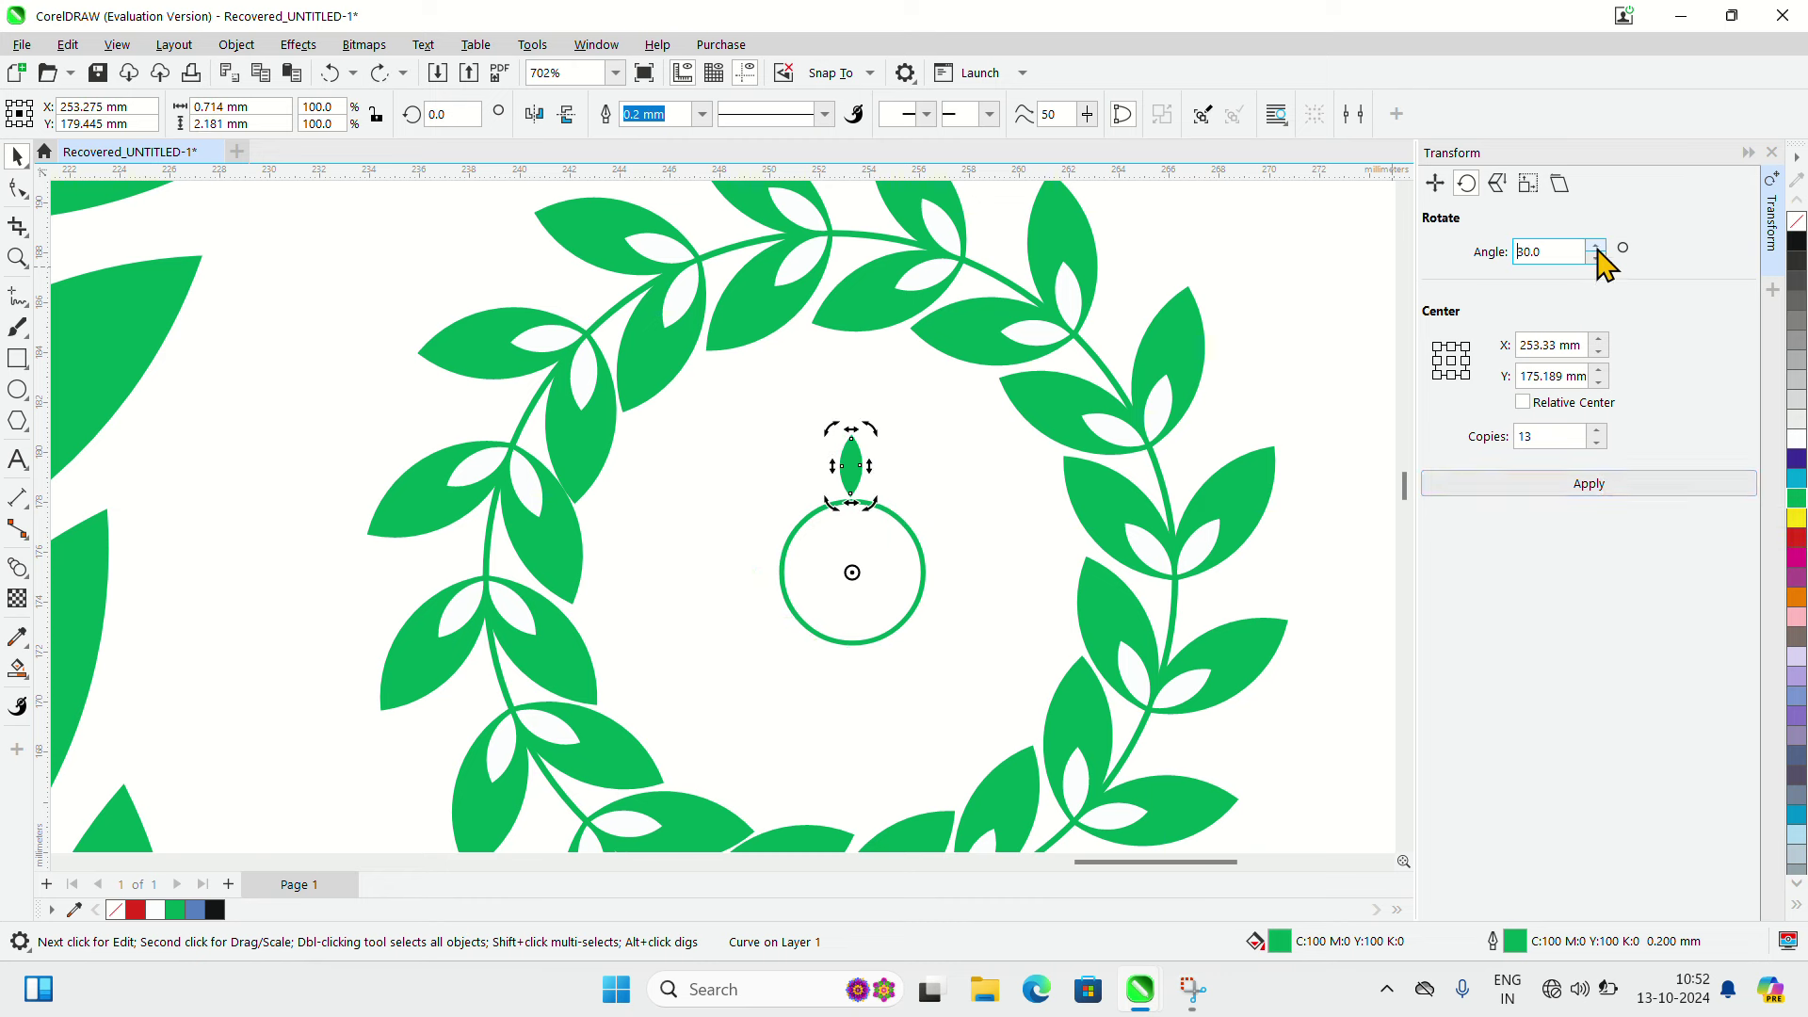
pyautogui.click(1589, 483)
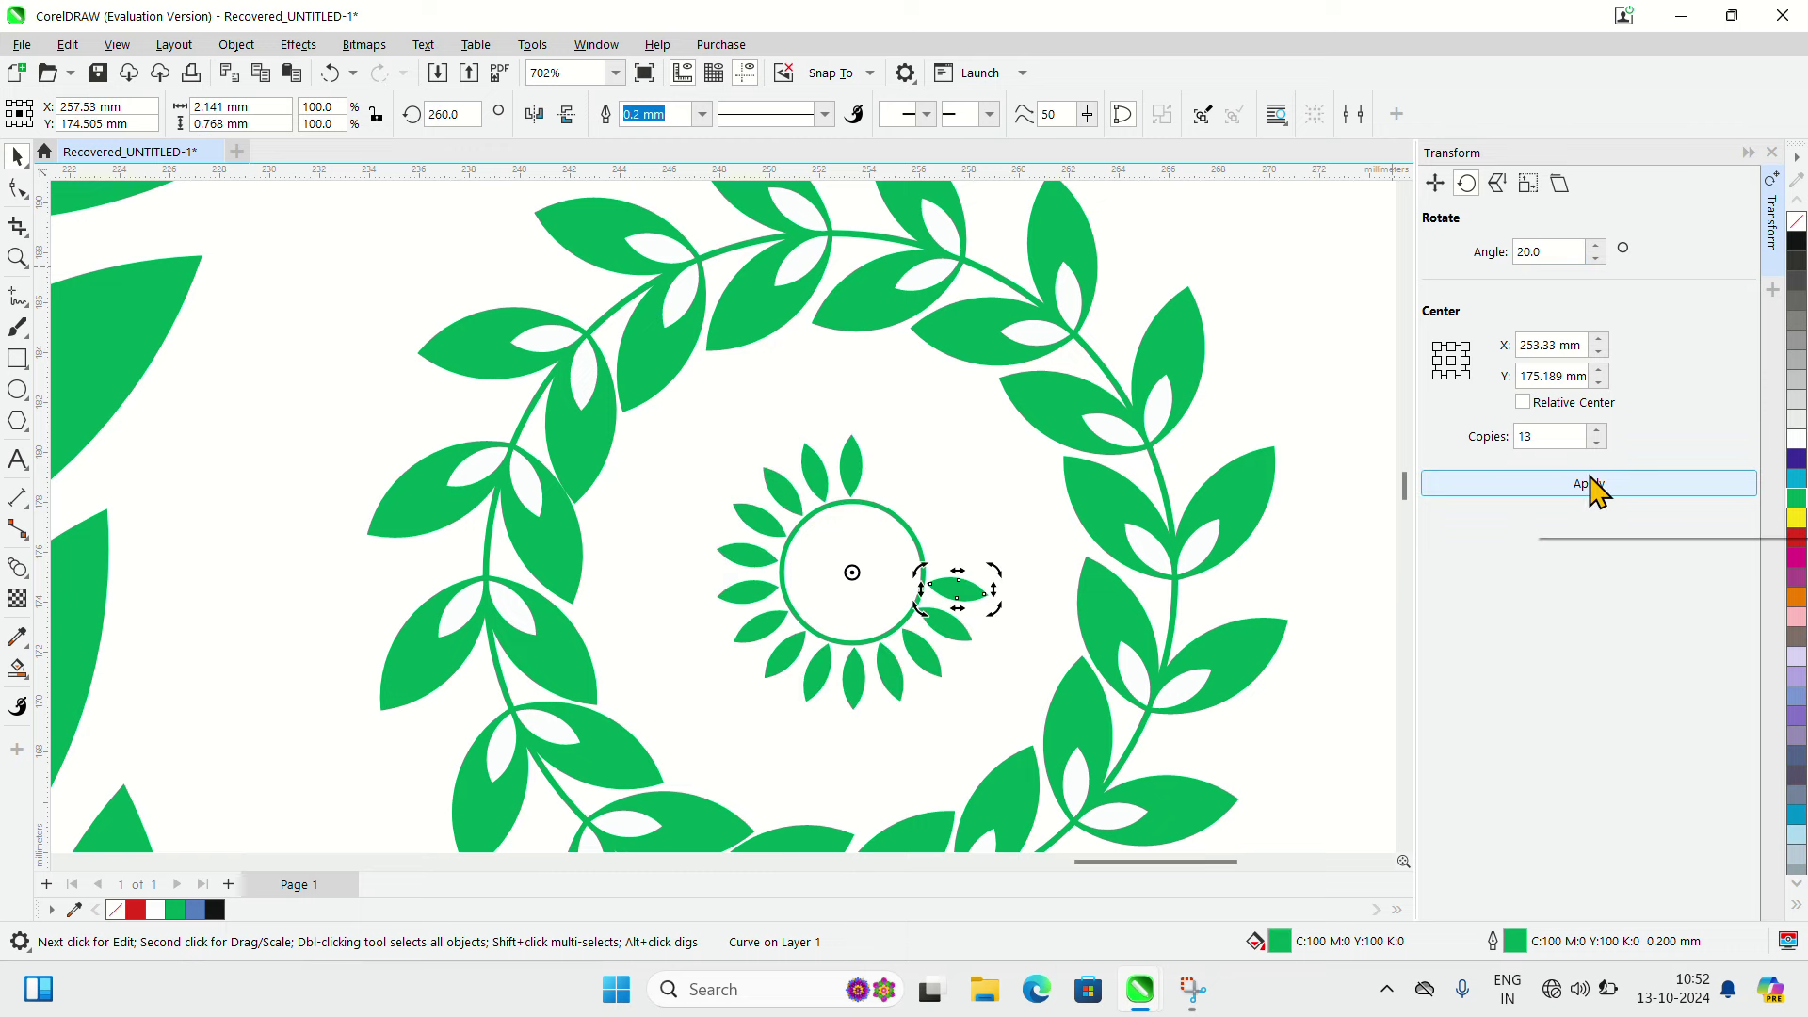
pyautogui.scroll(-4, 1159, 550)
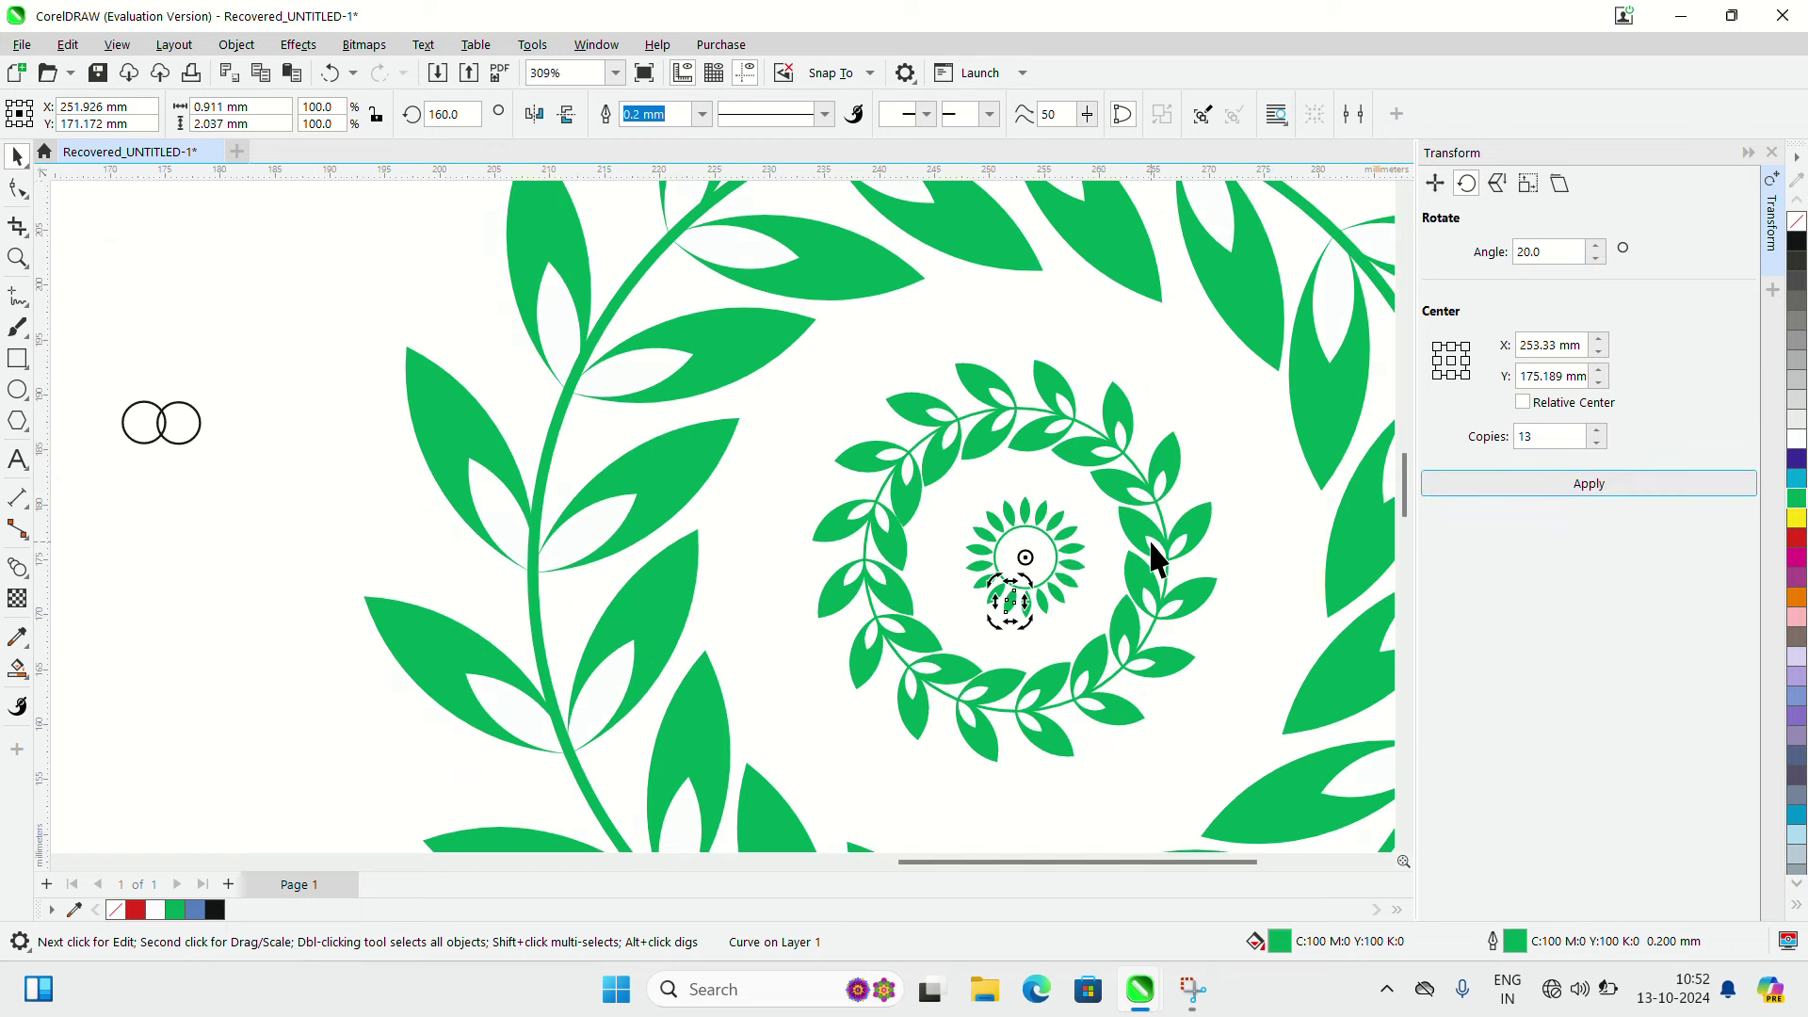
pyautogui.scroll(-3, 1152, 555)
pyautogui.click(1772, 179)
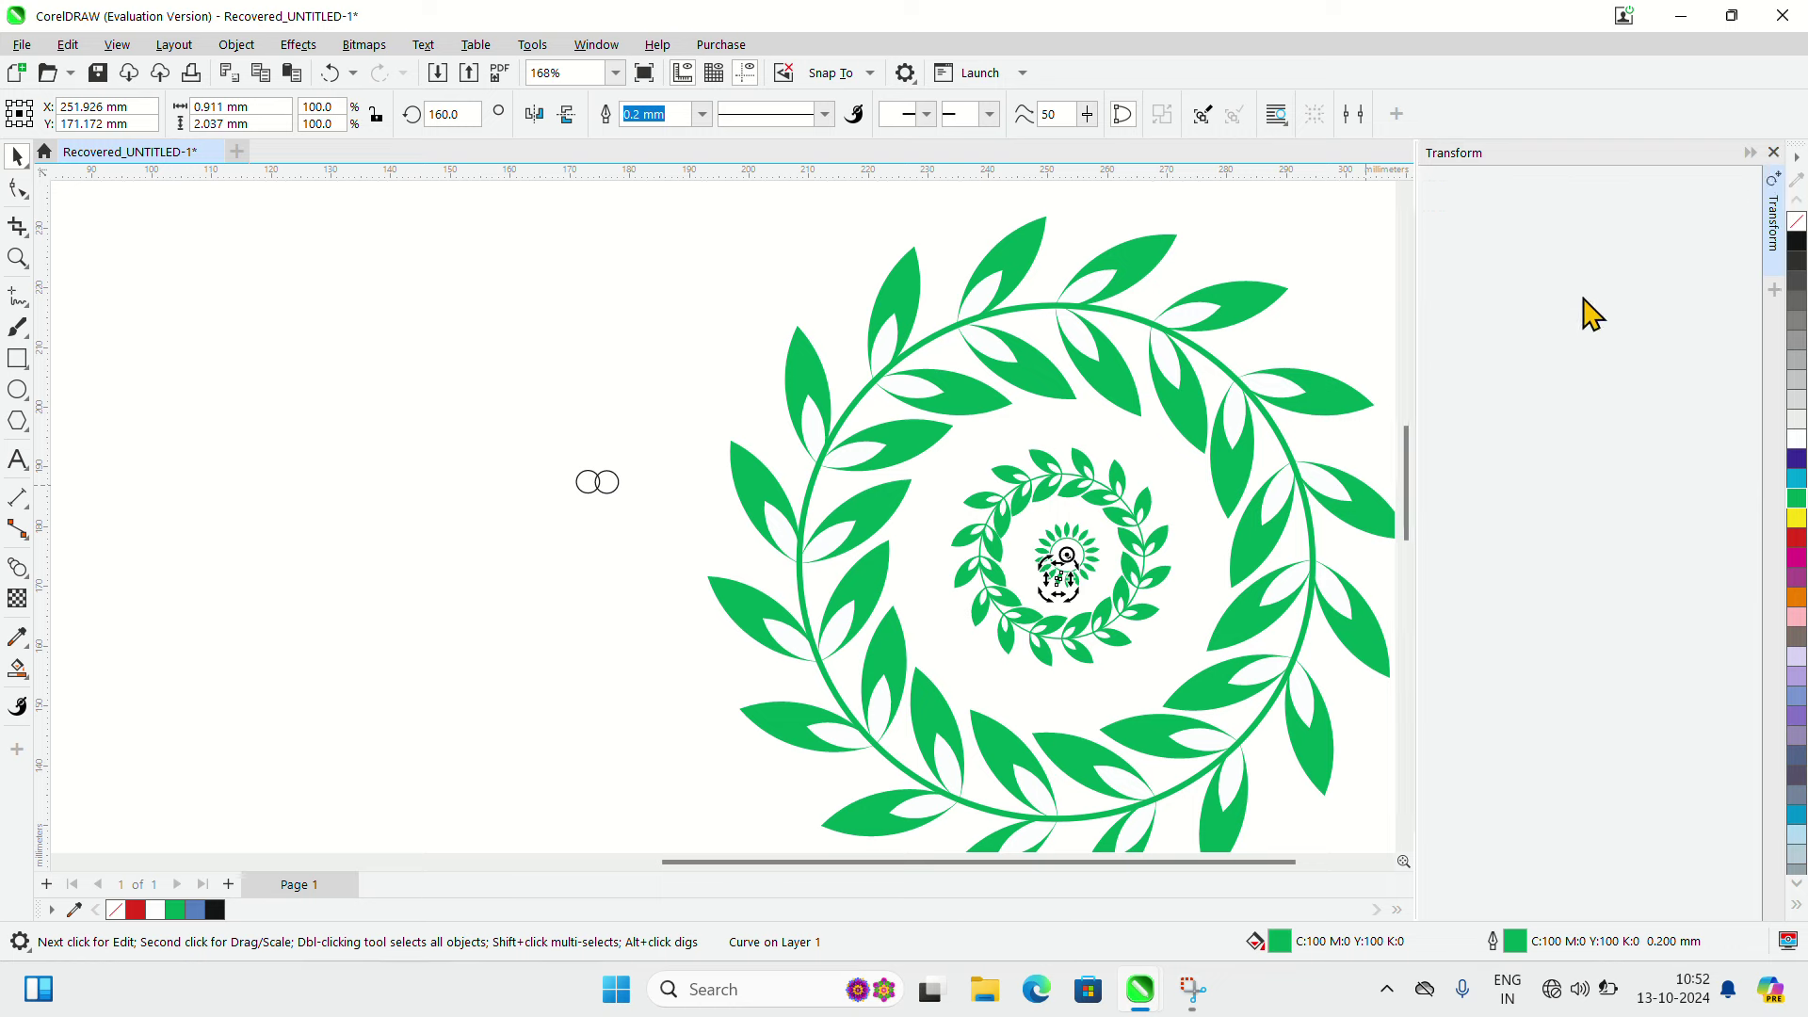
pyautogui.scroll(-1, 1403, 679)
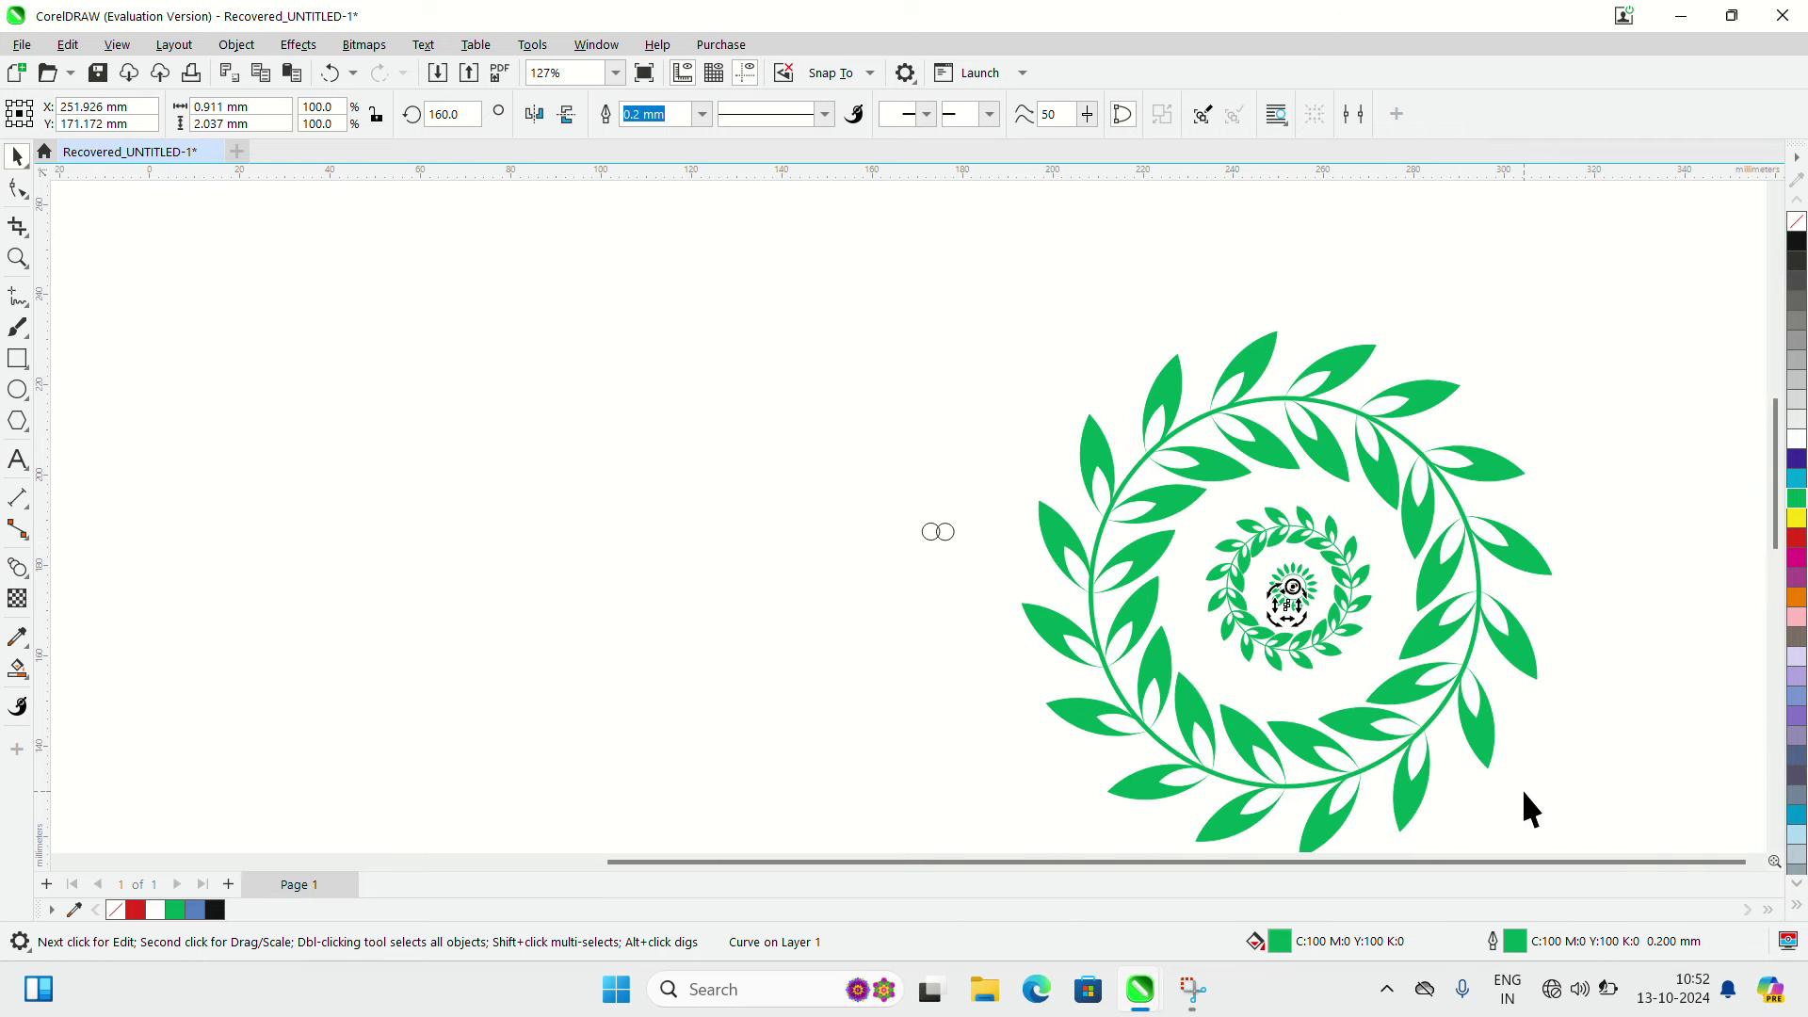
pyautogui.scroll(1, 1522, 789)
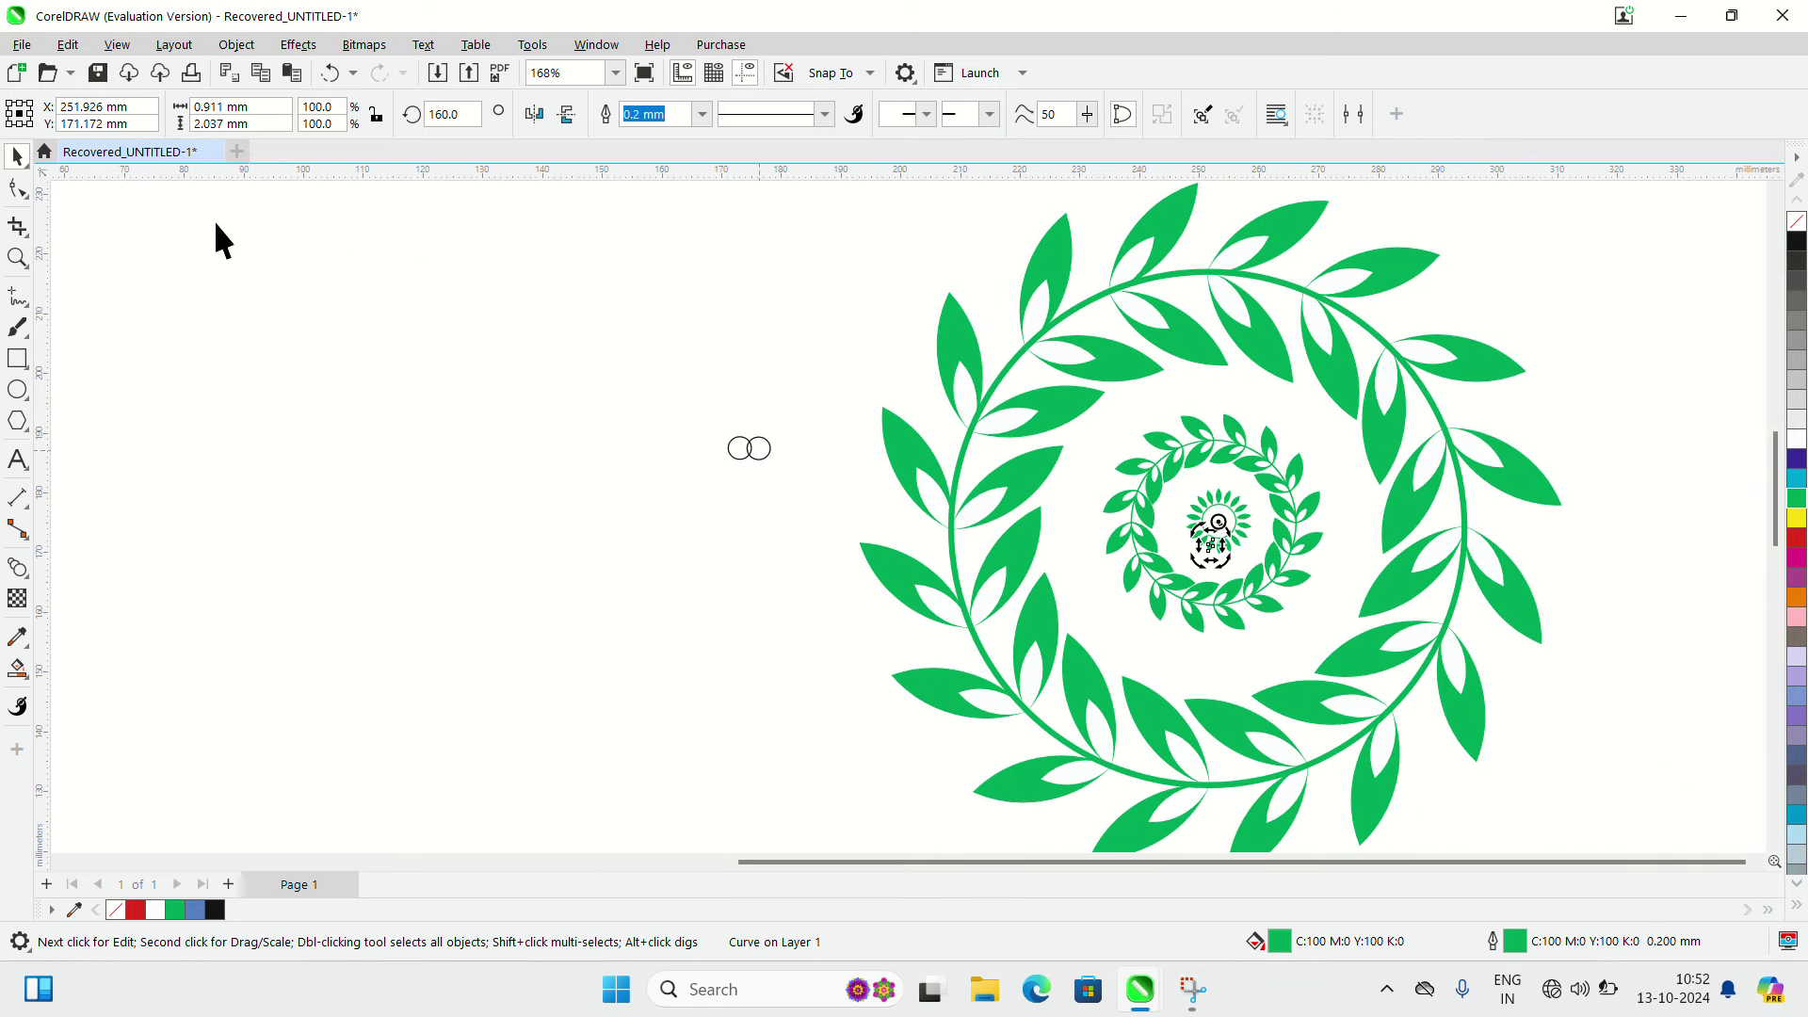